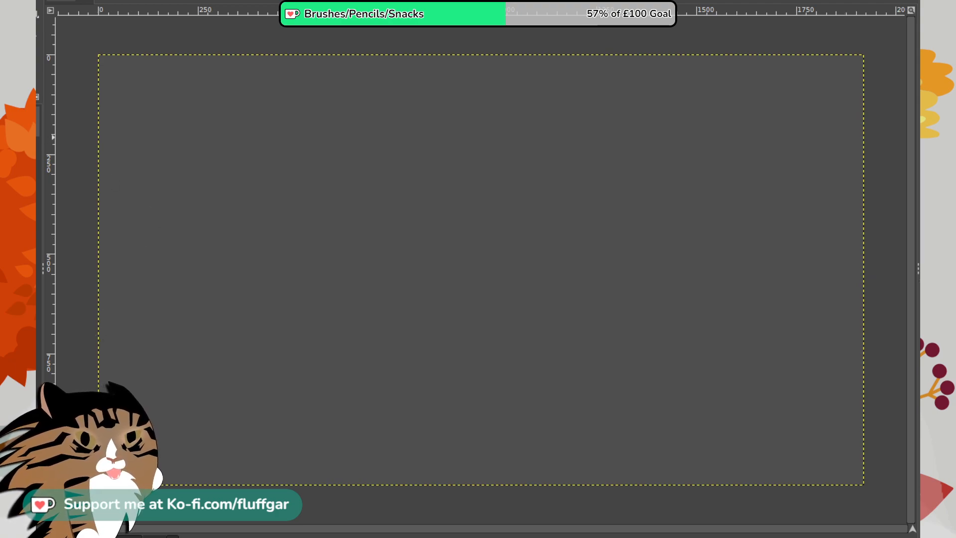
# - Scribble a black zigzag test stroke in the upper-left area of the canvas and undo it
pyautogui.moveTo(177, 92)
pyautogui.mouseDown()
pyautogui.moveTo(163, 127)
pyautogui.moveTo(218, 132)
pyautogui.moveTo(248, 225)
pyautogui.mouseUp()
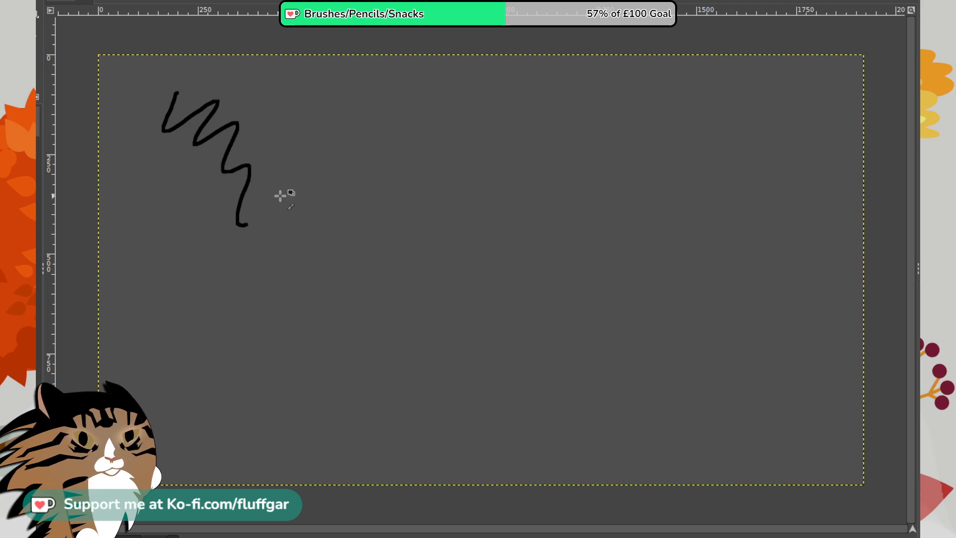
pyautogui.hotkey('ctrl', 'z')
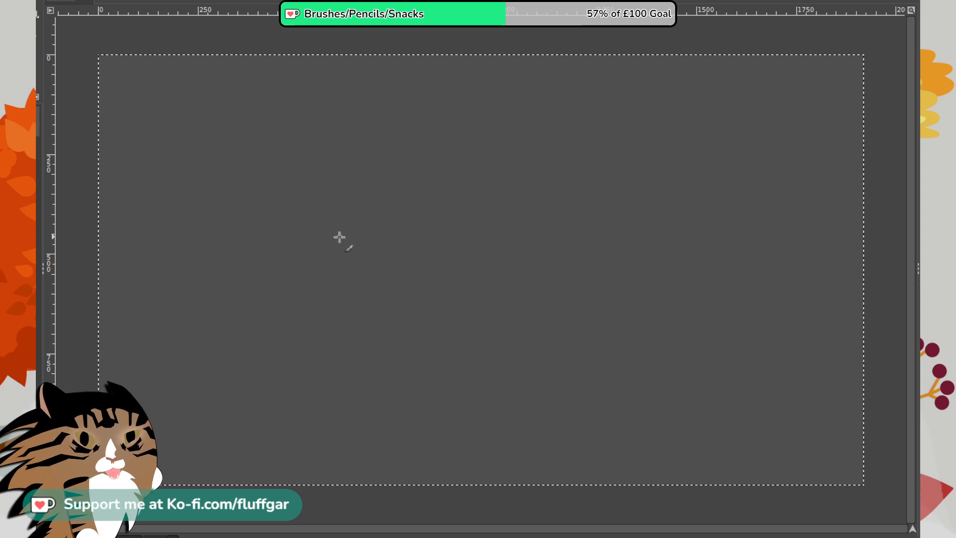
# - Sketch an armadillo's large arched back and its rounded head with a pointed snout in thin dark lines
pyautogui.moveTo(331, 229)
pyautogui.mouseDown()
pyautogui.moveTo(349, 205)
pyautogui.moveTo(435, 155)
pyautogui.moveTo(594, 184)
pyautogui.moveTo(681, 281)
pyautogui.moveTo(703, 363)
pyautogui.mouseUp()
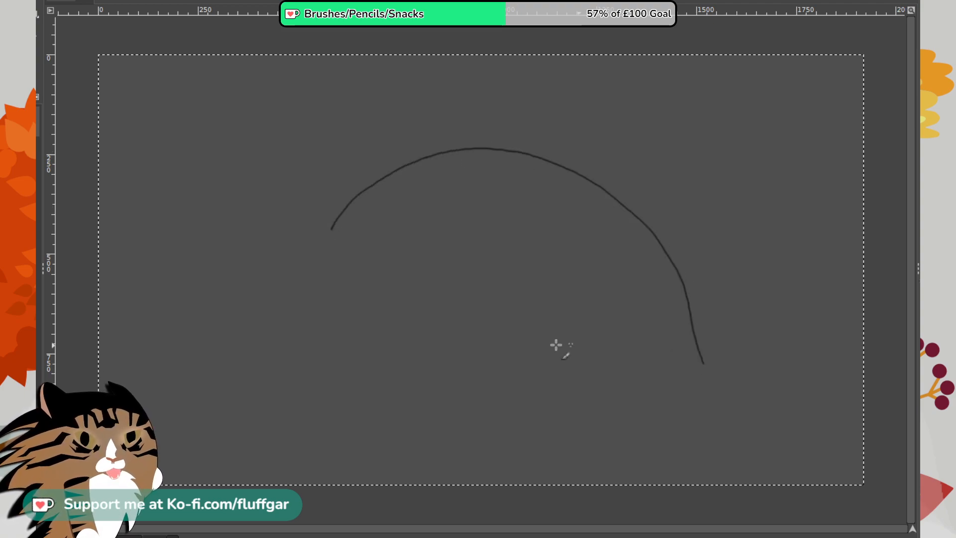
pyautogui.moveTo(373, 253)
pyautogui.mouseDown()
pyautogui.moveTo(363, 247)
pyautogui.moveTo(273, 294)
pyautogui.moveTo(265, 310)
pyautogui.mouseUp()
pyautogui.moveTo(288, 271)
pyautogui.mouseDown()
pyautogui.moveTo(260, 338)
pyautogui.moveTo(248, 340)
pyautogui.moveTo(256, 351)
pyautogui.moveTo(247, 346)
pyautogui.moveTo(281, 376)
pyautogui.moveTo(273, 372)
pyautogui.moveTo(325, 348)
pyautogui.mouseUp()
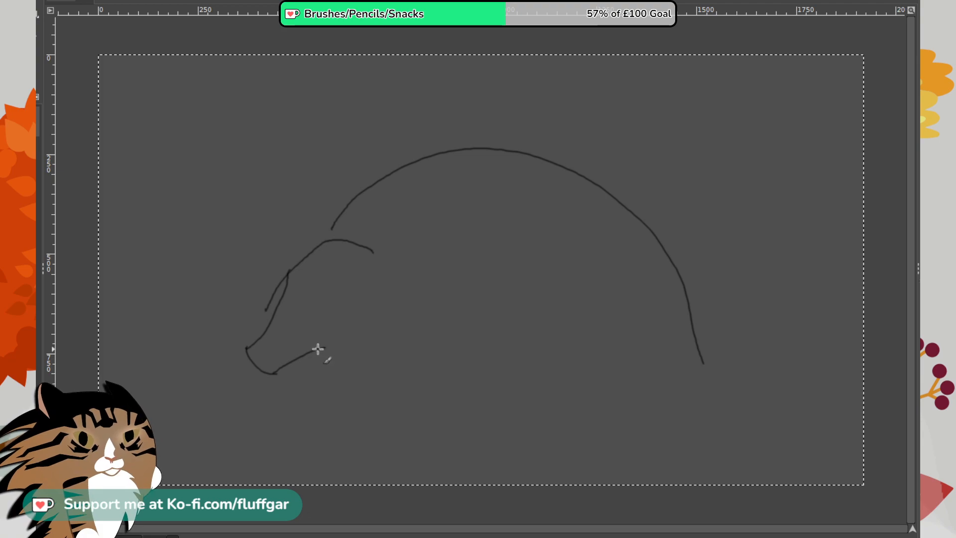
pyautogui.moveTo(319, 348)
pyautogui.mouseDown()
pyautogui.moveTo(357, 356)
pyautogui.moveTo(400, 335)
pyautogui.mouseUp()
pyautogui.moveTo(373, 253)
pyautogui.mouseDown()
pyautogui.moveTo(390, 327)
pyautogui.moveTo(383, 347)
pyautogui.mouseUp()
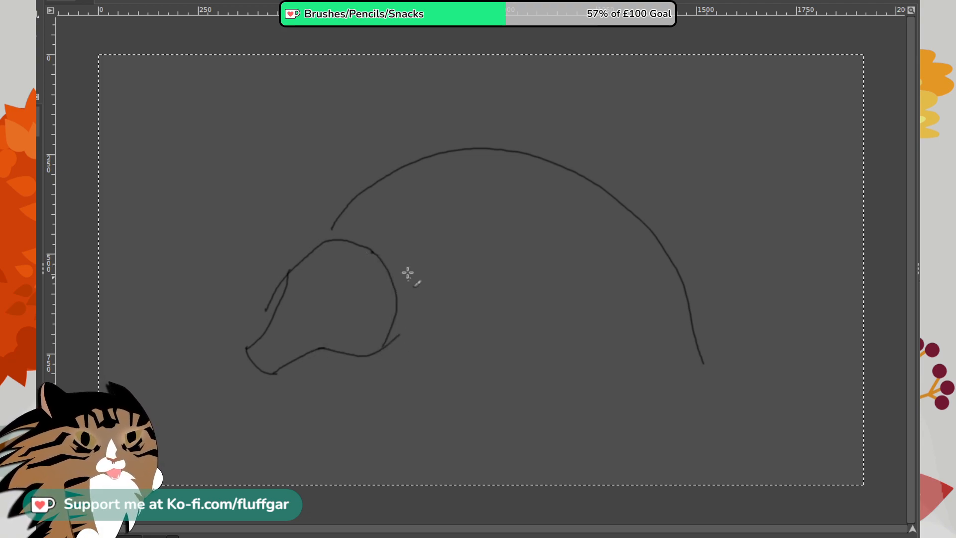
# - Add the pointed tail behind the back, two pointed ears on the head, and the short line joining back and head
pyautogui.moveTo(693, 332)
pyautogui.mouseDown()
pyautogui.moveTo(768, 324)
pyautogui.moveTo(749, 353)
pyautogui.moveTo(662, 412)
pyautogui.mouseUp()
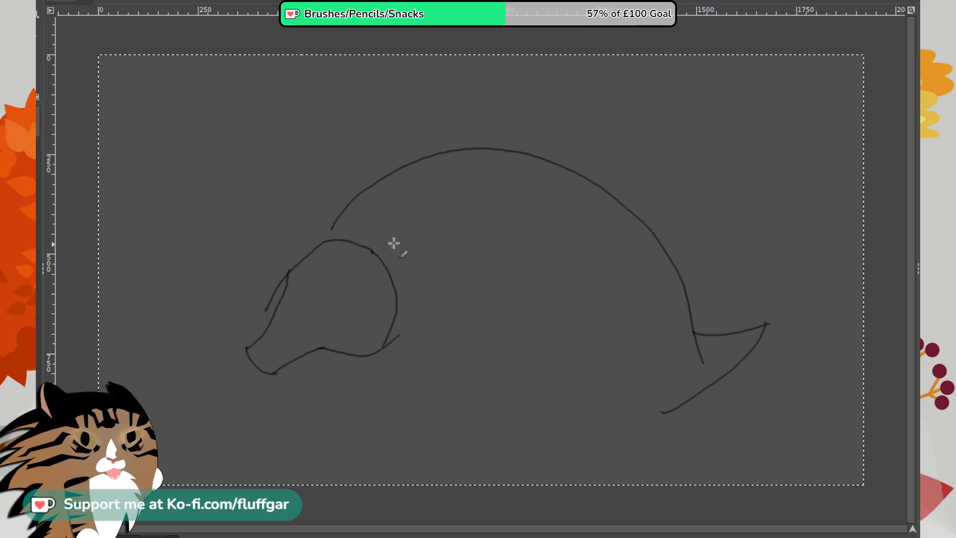
pyautogui.moveTo(379, 261)
pyautogui.mouseDown()
pyautogui.moveTo(441, 272)
pyautogui.moveTo(414, 291)
pyautogui.moveTo(377, 281)
pyautogui.mouseUp()
pyautogui.moveTo(321, 244)
pyautogui.mouseDown()
pyautogui.moveTo(255, 271)
pyautogui.moveTo(295, 269)
pyautogui.mouseUp()
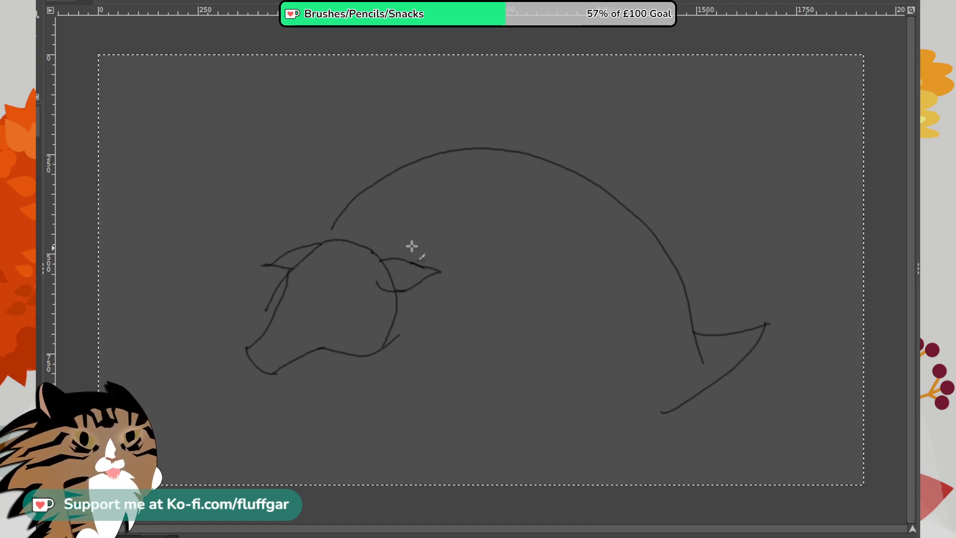
pyautogui.moveTo(332, 228); pyautogui.dragTo(329, 241)
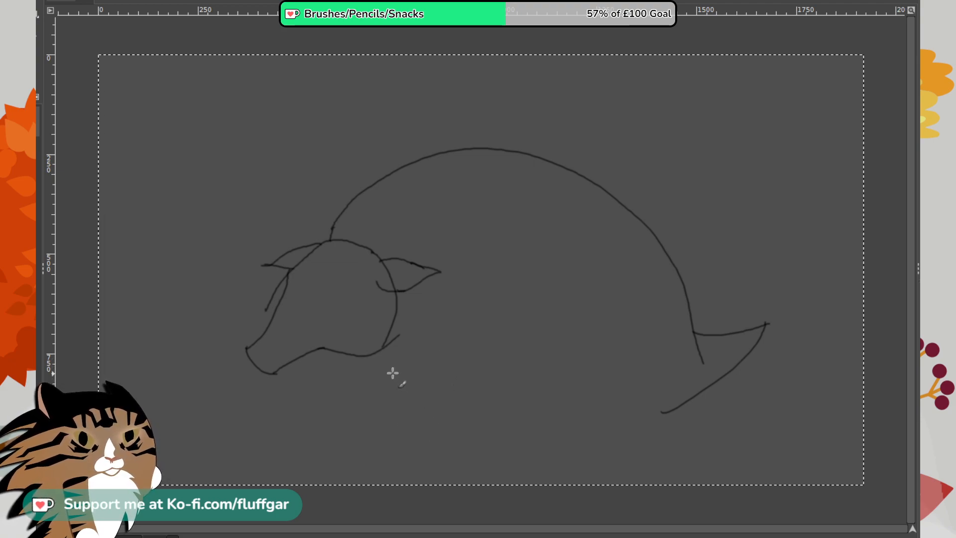
# - Sketch the armadillo's chest curve, two clawed front legs and the belly line behind them
pyautogui.moveTo(338, 346); pyautogui.dragTo(426, 400)
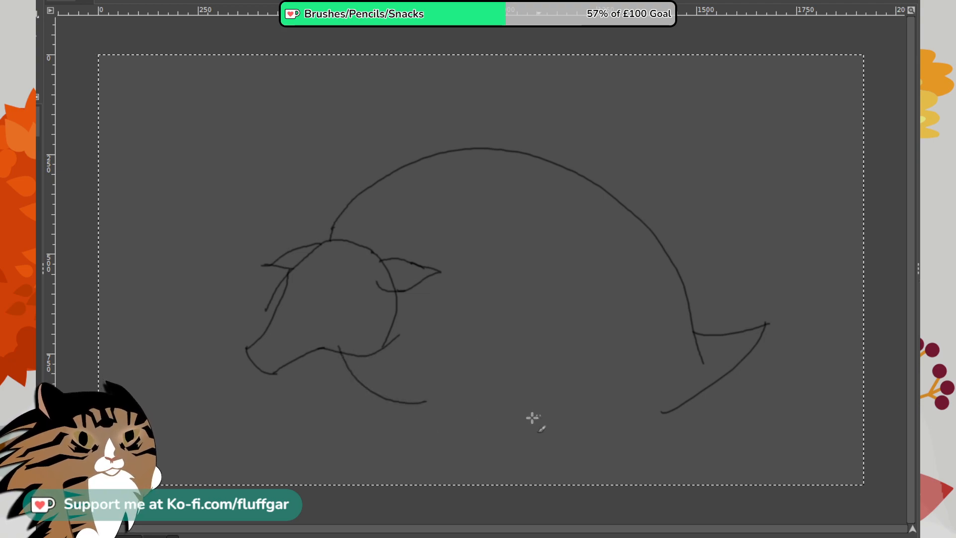
pyautogui.moveTo(423, 361)
pyautogui.mouseDown()
pyautogui.moveTo(438, 426)
pyautogui.moveTo(432, 419)
pyautogui.moveTo(426, 449)
pyautogui.moveTo(398, 455)
pyautogui.moveTo(424, 465)
pyautogui.mouseUp()
pyautogui.moveTo(418, 458)
pyautogui.mouseDown()
pyautogui.moveTo(401, 467)
pyautogui.moveTo(463, 457)
pyautogui.moveTo(471, 372)
pyautogui.mouseUp()
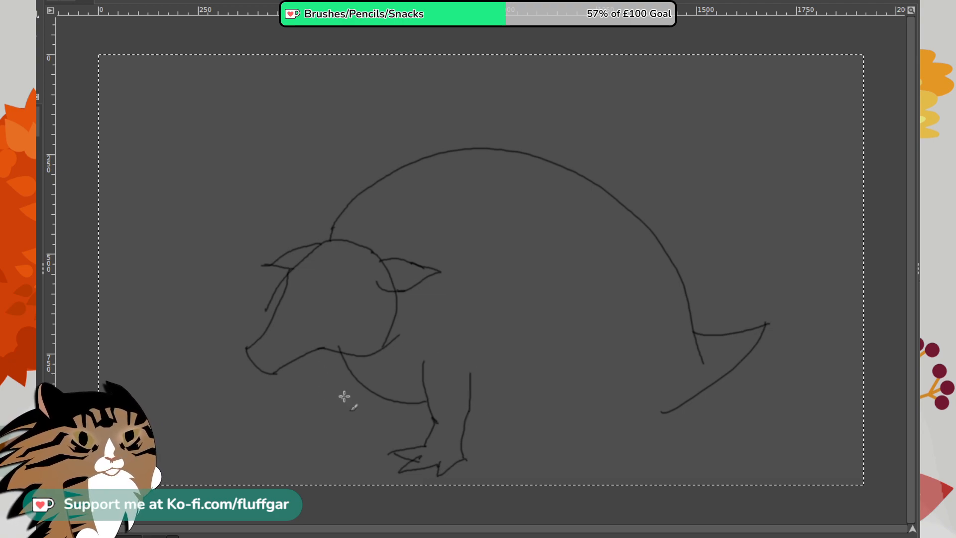
pyautogui.moveTo(357, 382)
pyautogui.mouseDown()
pyautogui.moveTo(350, 420)
pyautogui.moveTo(374, 428)
pyautogui.moveTo(344, 451)
pyautogui.moveTo(346, 435)
pyautogui.moveTo(317, 439)
pyautogui.moveTo(341, 427)
pyautogui.moveTo(315, 417)
pyautogui.moveTo(356, 415)
pyautogui.mouseUp()
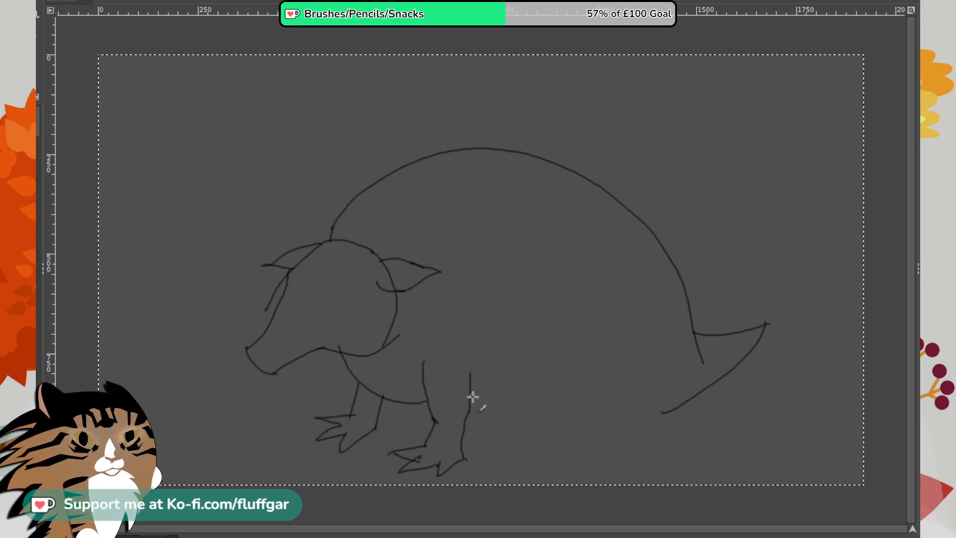
pyautogui.moveTo(473, 397); pyautogui.dragTo(582, 397)
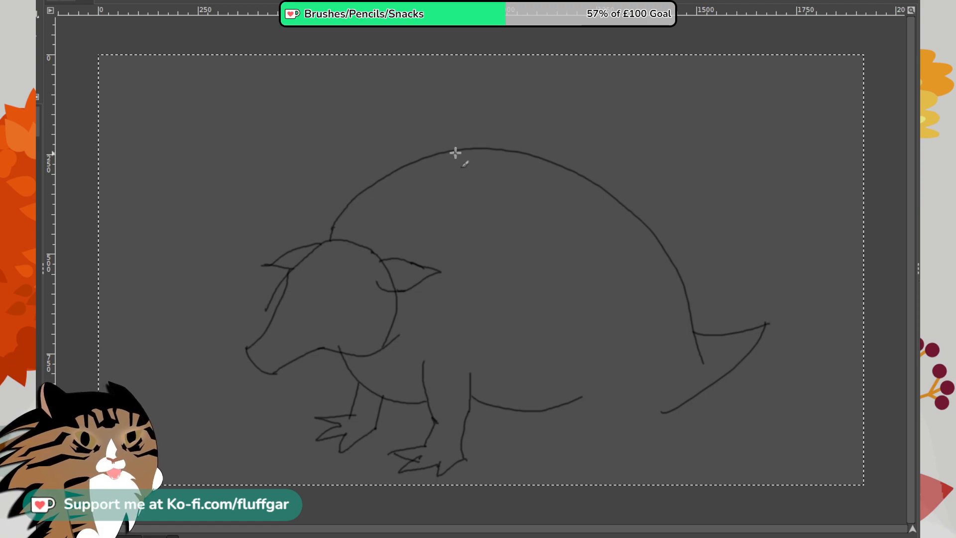
# - Divide the shell with two curved bands and draw its scalloped lower edge from the rump to the head
pyautogui.moveTo(447, 149)
pyautogui.mouseDown()
pyautogui.moveTo(498, 172)
pyautogui.moveTo(546, 233)
pyautogui.moveTo(556, 355)
pyautogui.mouseUp()
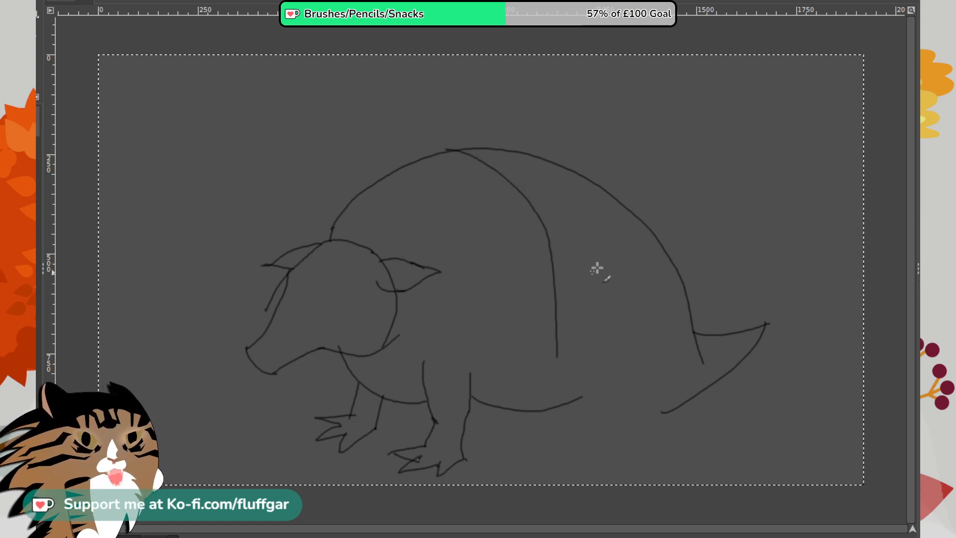
pyautogui.moveTo(603, 189)
pyautogui.mouseDown()
pyautogui.moveTo(641, 267)
pyautogui.moveTo(633, 371)
pyautogui.mouseUp()
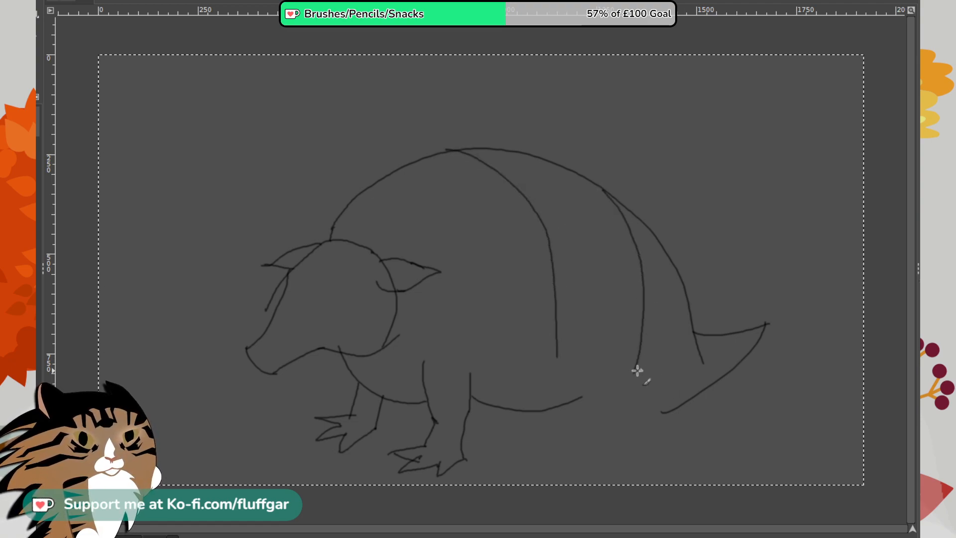
pyautogui.moveTo(556, 355)
pyautogui.mouseDown()
pyautogui.moveTo(575, 381)
pyautogui.moveTo(634, 392)
pyautogui.moveTo(637, 371)
pyautogui.moveTo(649, 403)
pyautogui.moveTo(677, 397)
pyautogui.mouseUp()
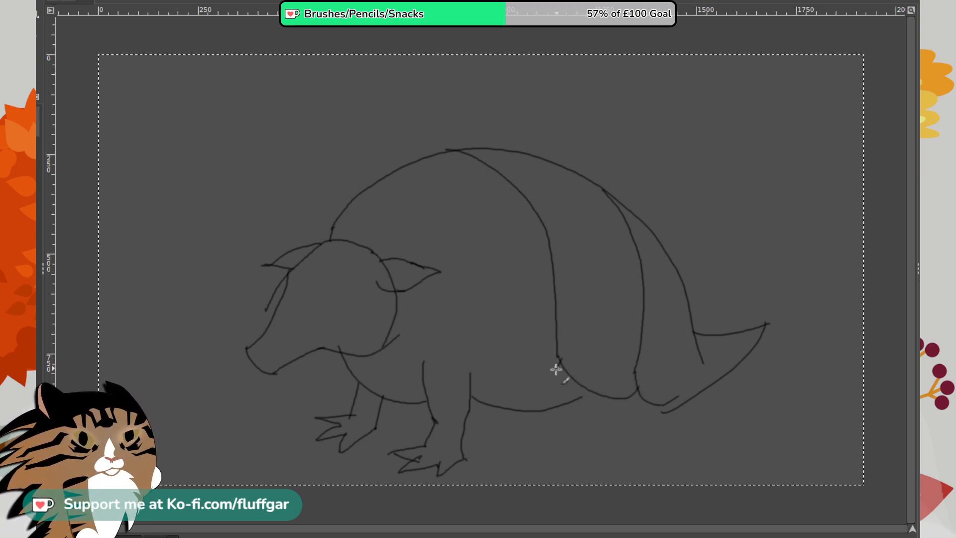
pyautogui.moveTo(559, 361)
pyautogui.mouseDown()
pyautogui.moveTo(485, 391)
pyautogui.moveTo(488, 380)
pyautogui.moveTo(463, 377)
pyautogui.moveTo(420, 342)
pyautogui.mouseUp()
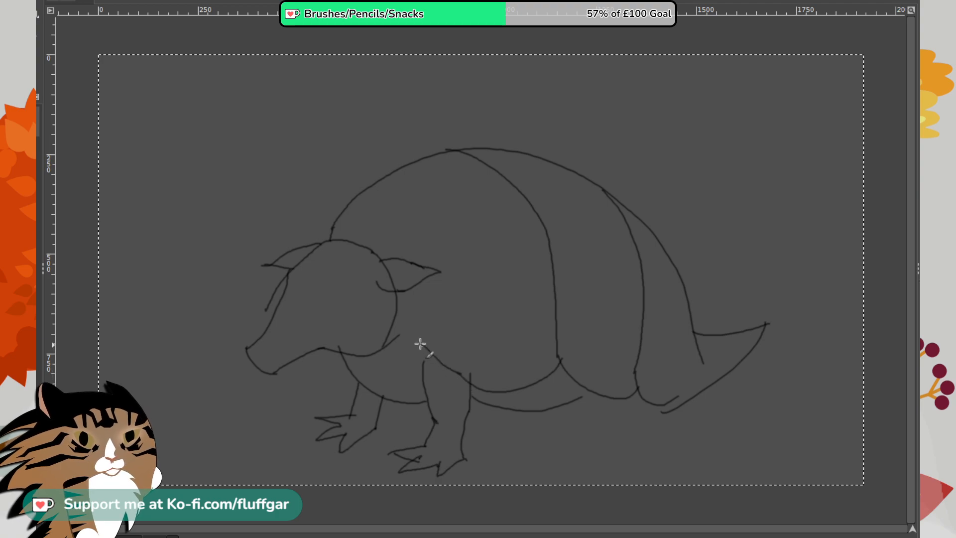
pyautogui.moveTo(457, 375); pyautogui.dragTo(394, 327)
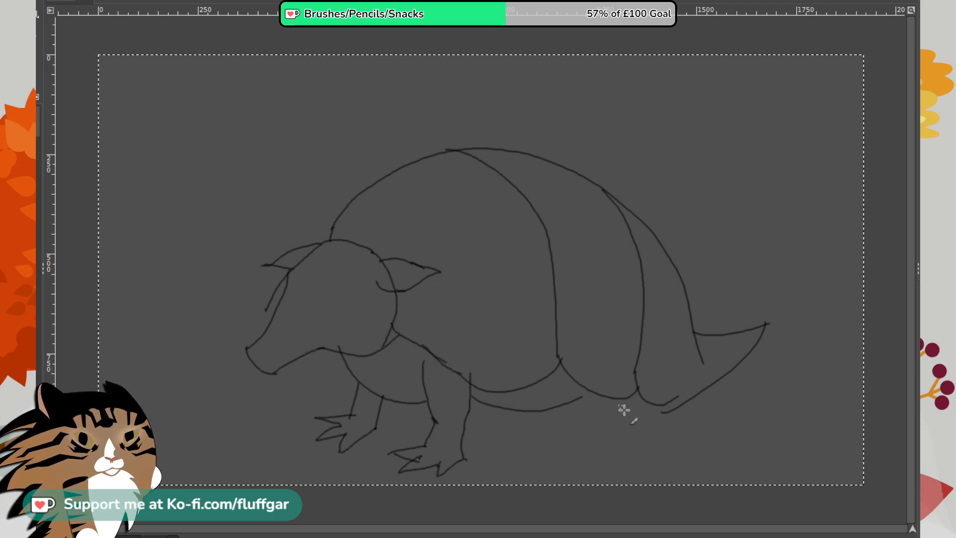
# - Draw the clawed hind leg below the shell and a small round eye on the head
pyautogui.moveTo(621, 399)
pyautogui.mouseDown()
pyautogui.moveTo(618, 436)
pyautogui.moveTo(591, 448)
pyautogui.moveTo(651, 448)
pyautogui.moveTo(652, 398)
pyautogui.mouseUp()
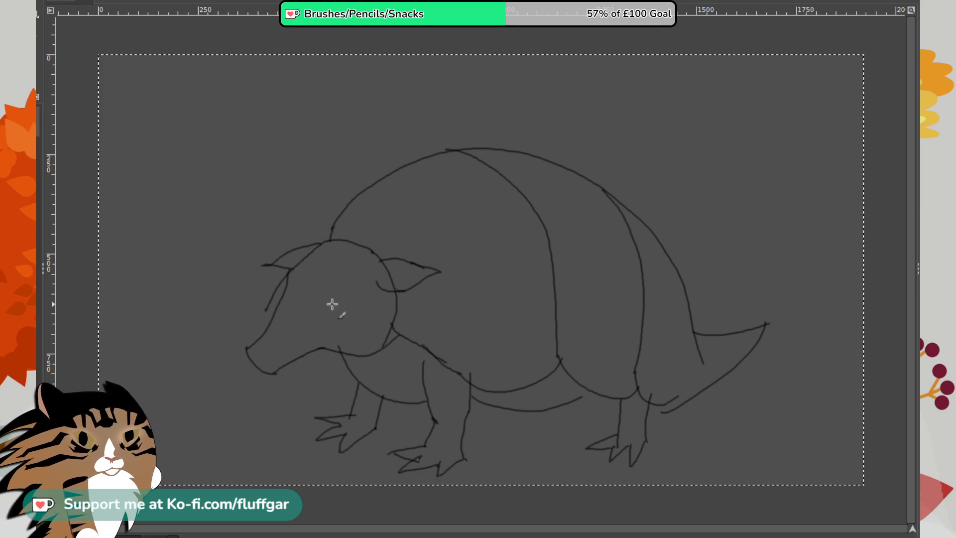
pyautogui.moveTo(330, 305); pyautogui.dragTo(344, 322)
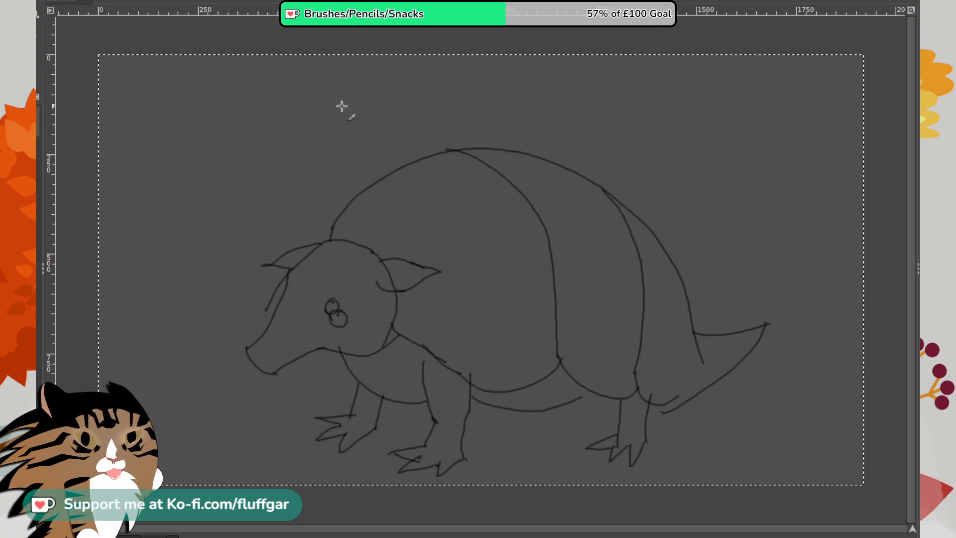
# - Scribble thin test strokes and loose curves in the empty upper-left and upper-right corners of the canvas
pyautogui.moveTo(177, 88)
pyautogui.mouseDown()
pyautogui.moveTo(197, 121)
pyautogui.moveTo(221, 116)
pyautogui.moveTo(274, 153)
pyautogui.mouseUp()
pyautogui.moveTo(255, 84)
pyautogui.mouseDown()
pyautogui.moveTo(258, 128)
pyautogui.moveTo(254, 121)
pyautogui.mouseUp()
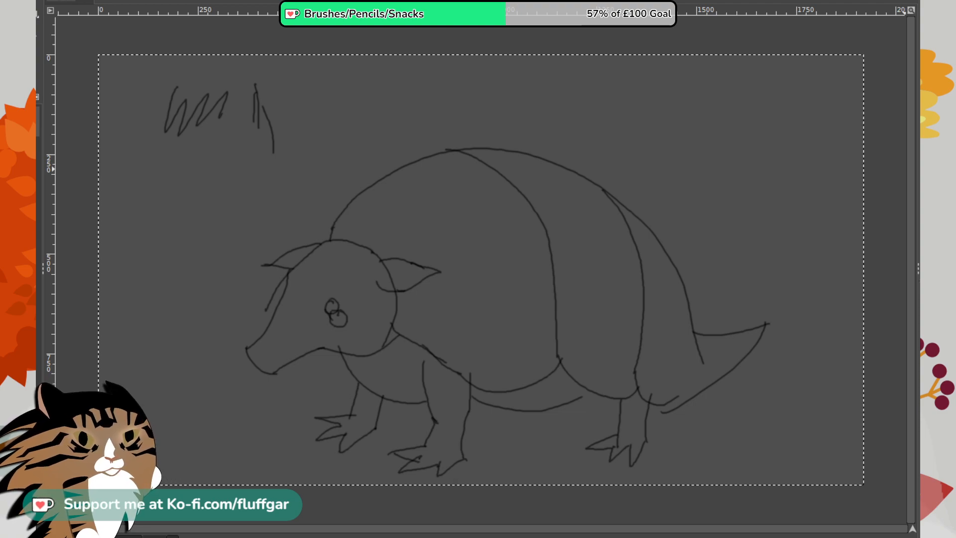
pyautogui.moveTo(732, 111); pyautogui.dragTo(747, 214)
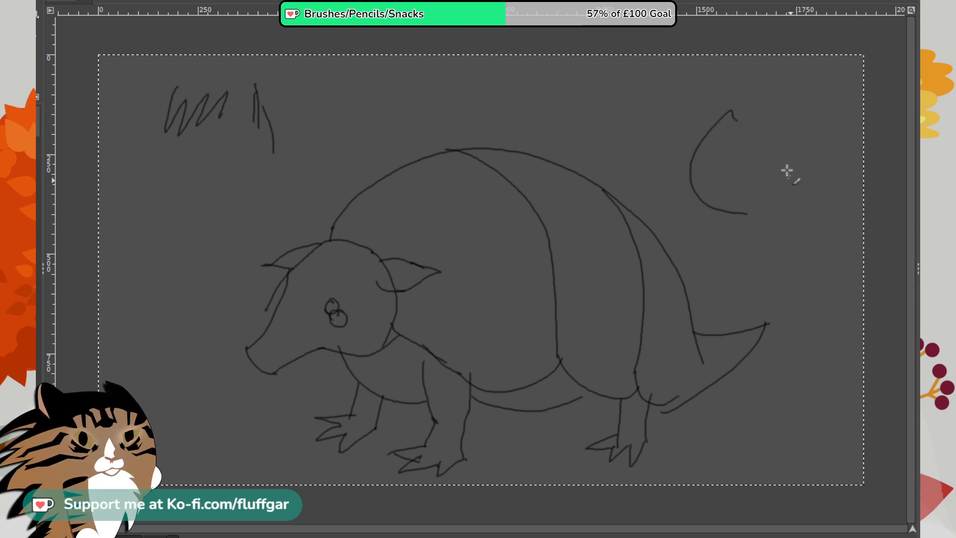
pyautogui.moveTo(788, 141)
pyautogui.mouseDown()
pyautogui.moveTo(812, 145)
pyautogui.moveTo(794, 248)
pyautogui.mouseUp()
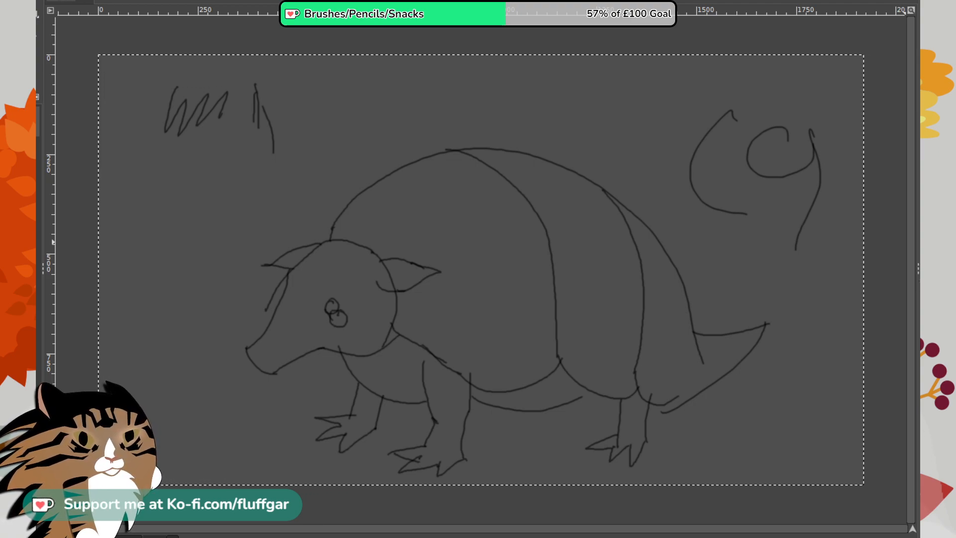
pyautogui.moveTo(722, 123)
pyautogui.mouseDown()
pyautogui.moveTo(734, 188)
pyautogui.moveTo(659, 109)
pyautogui.moveTo(628, 135)
pyautogui.moveTo(711, 175)
pyautogui.mouseUp()
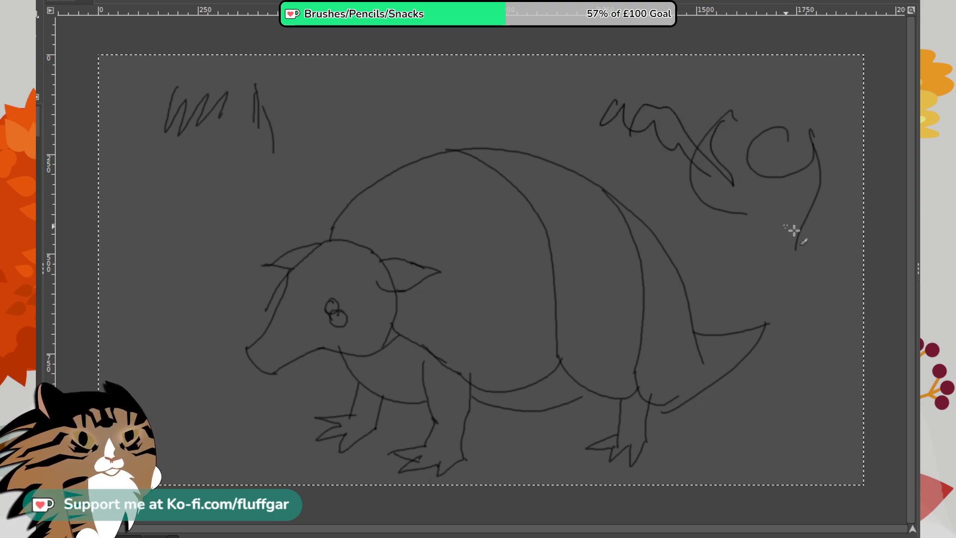
pyautogui.moveTo(794, 249)
pyautogui.mouseDown()
pyautogui.moveTo(737, 147)
pyautogui.moveTo(773, 250)
pyautogui.mouseUp()
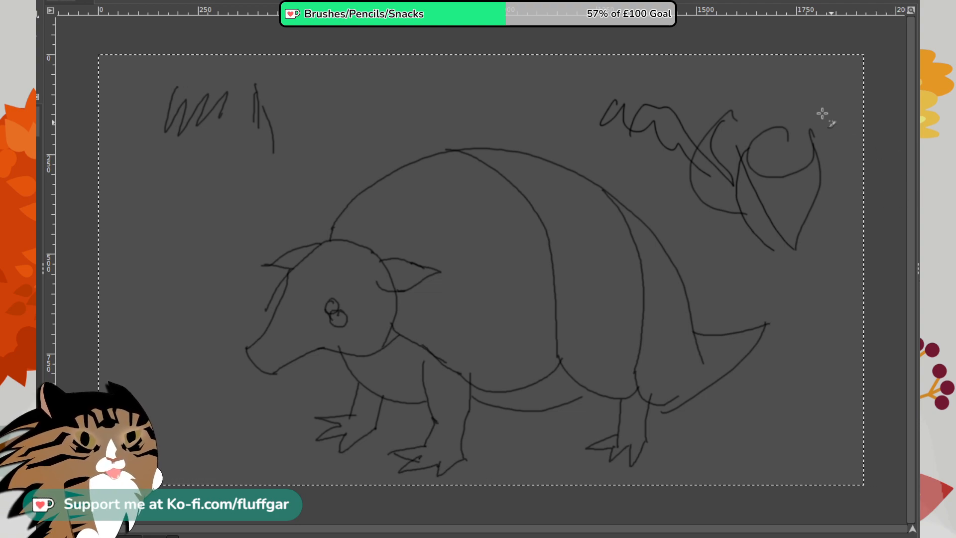
pyautogui.moveTo(816, 99); pyautogui.dragTo(722, 83)
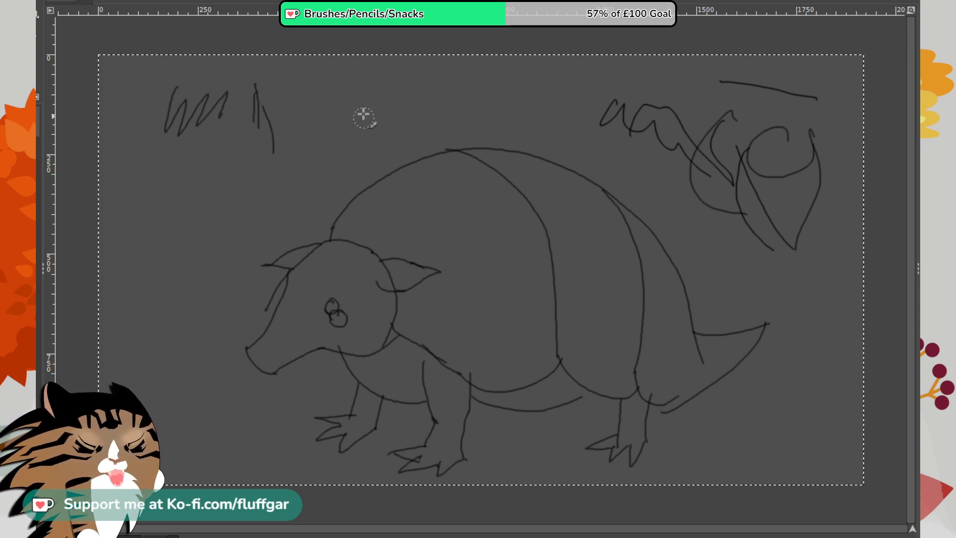
# - Paint short, thick black test strokes above the armadillo and to the left of its head with a larger brush
pyautogui.moveTo(324, 89); pyautogui.dragTo(400, 92)
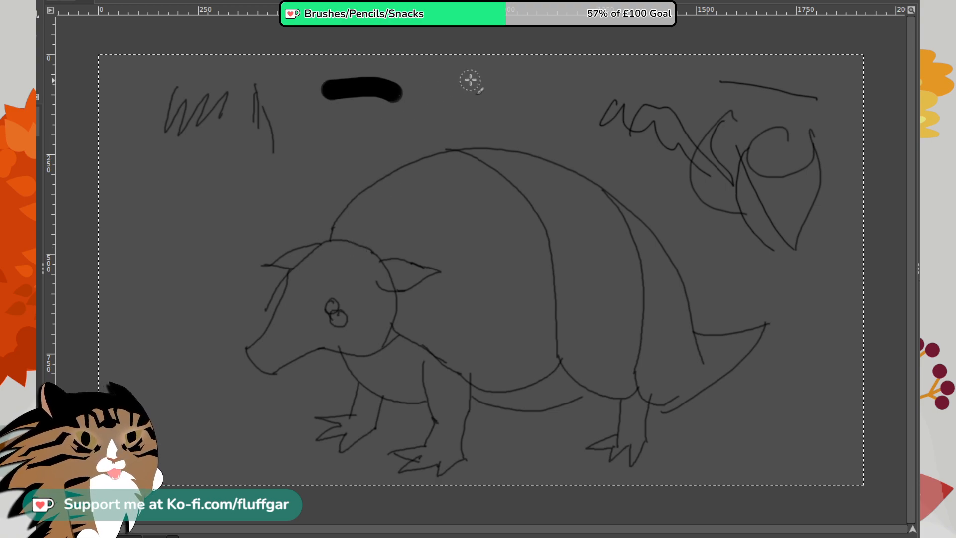
pyautogui.moveTo(470, 81); pyautogui.dragTo(423, 70)
pyautogui.moveTo(281, 88); pyautogui.dragTo(247, 102)
pyautogui.click(207, 189)
pyautogui.moveTo(203, 190); pyautogui.dragTo(155, 296)
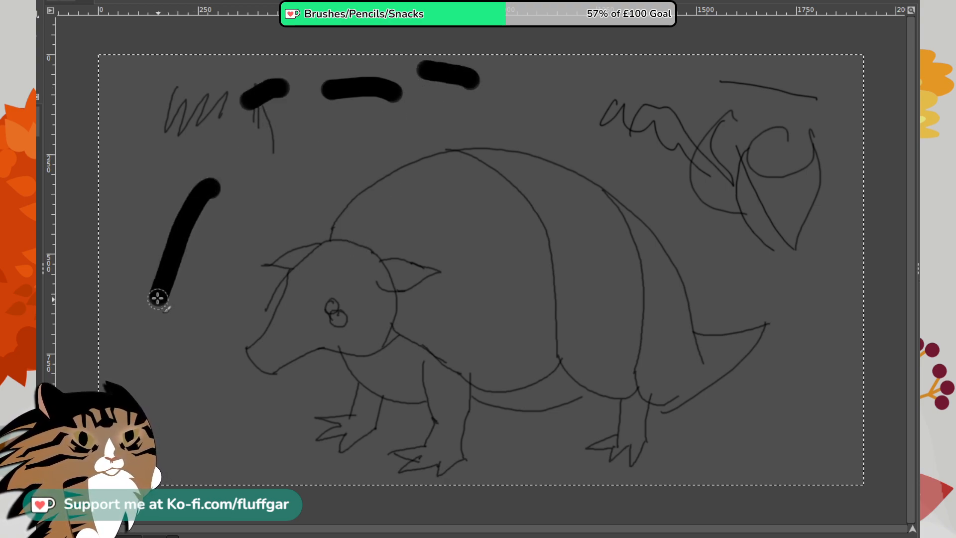
pyautogui.moveTo(144, 169); pyautogui.dragTo(131, 229)
pyautogui.moveTo(171, 134); pyautogui.dragTo(172, 227)
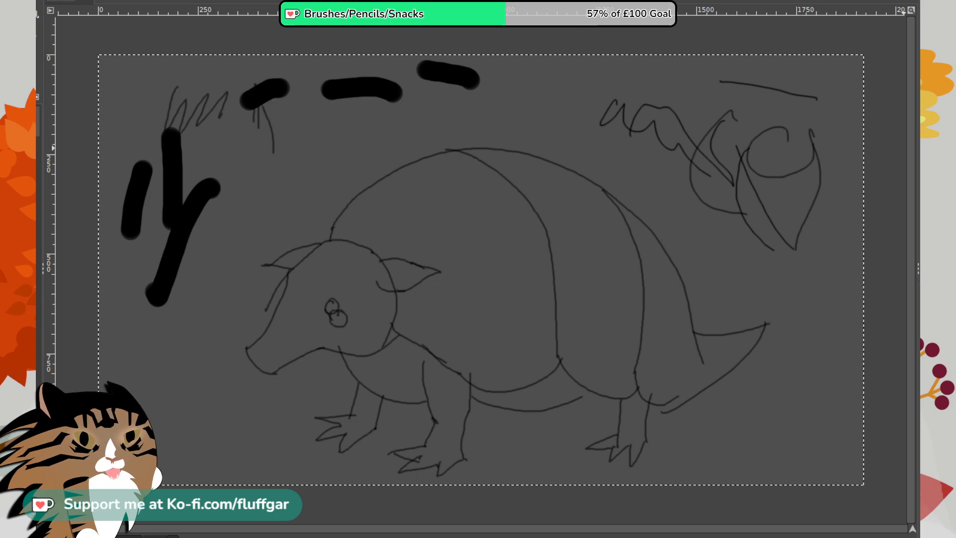
# - Paint thick and tapering black strokes above the shell and over the upper-right scribbles, building up dense patches beside the armadillo
pyautogui.moveTo(549, 72); pyautogui.dragTo(591, 72)
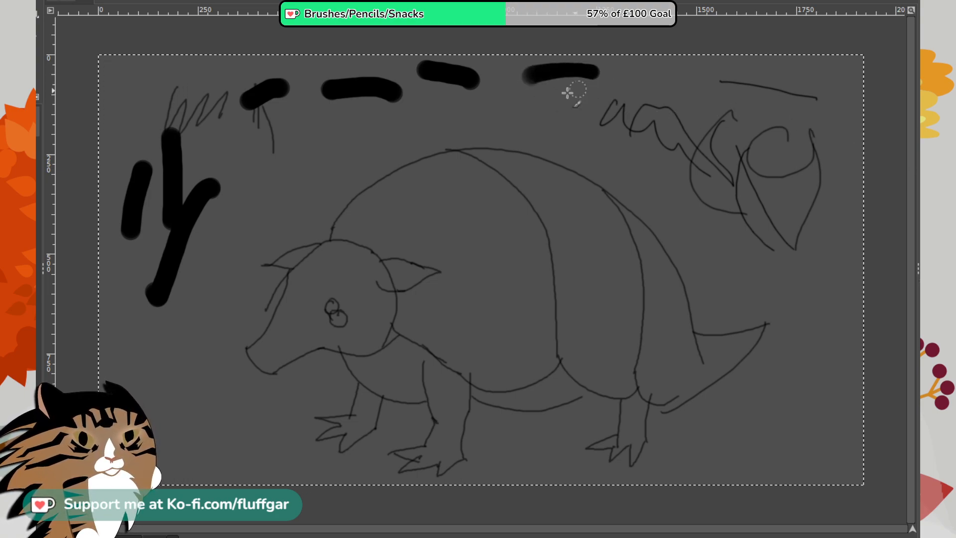
pyautogui.moveTo(502, 90); pyautogui.dragTo(622, 118)
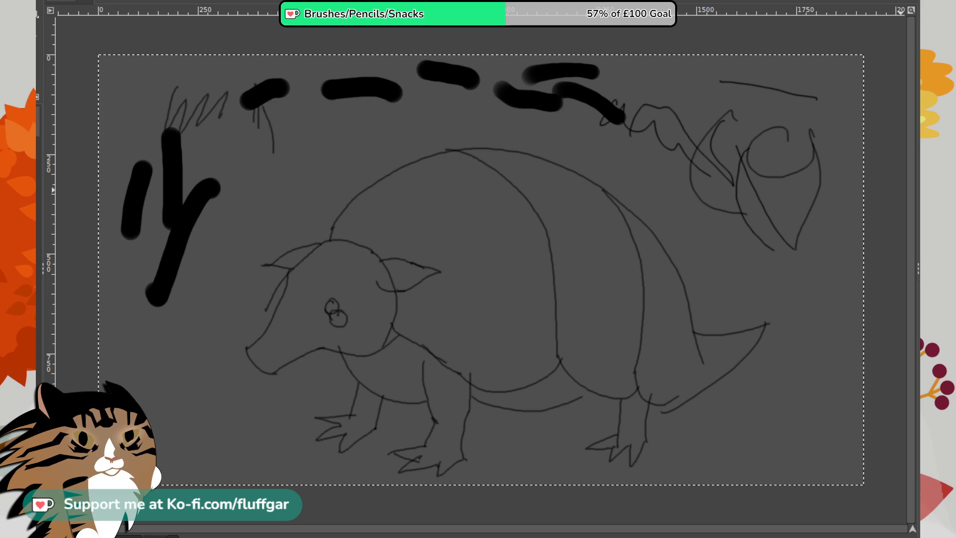
pyautogui.moveTo(830, 98); pyautogui.dragTo(837, 160)
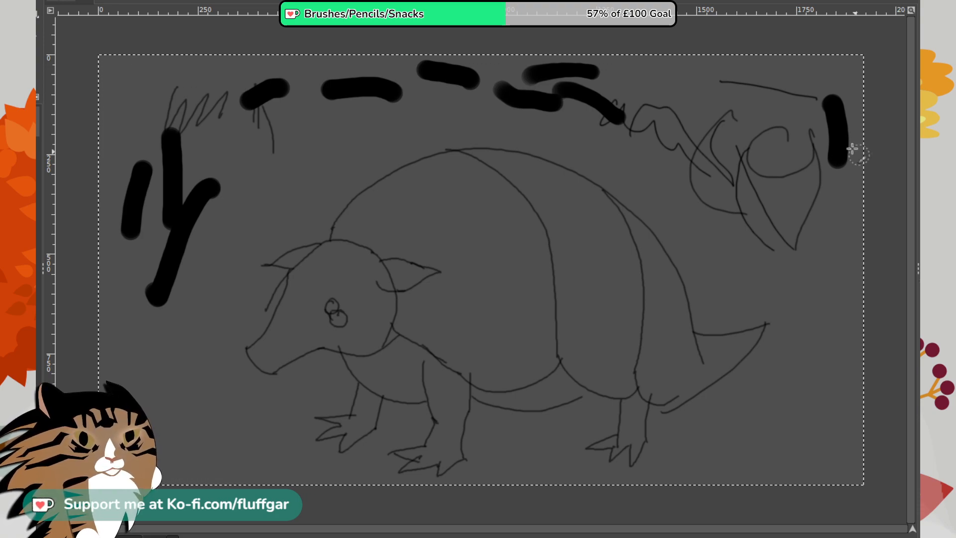
pyautogui.moveTo(790, 98); pyautogui.dragTo(786, 144)
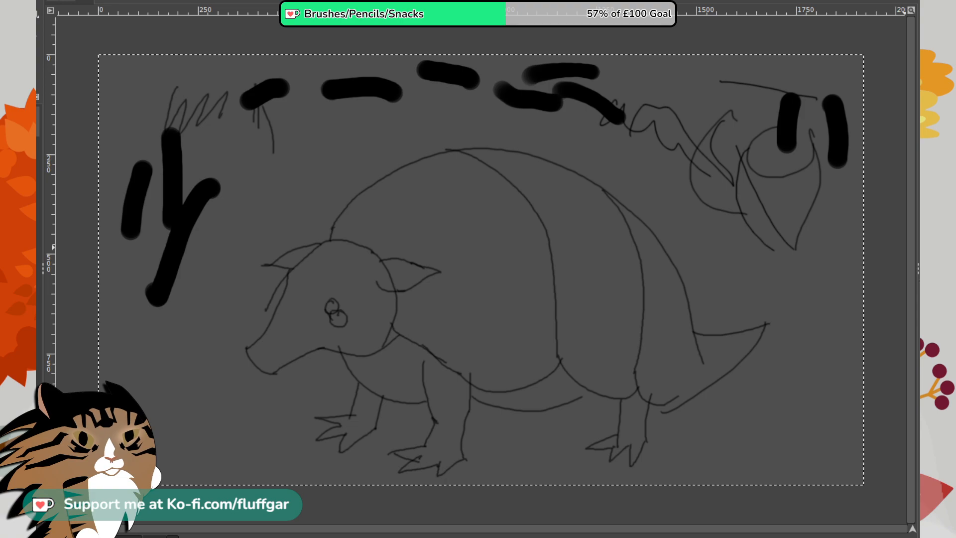
pyautogui.moveTo(745, 100); pyautogui.dragTo(829, 301)
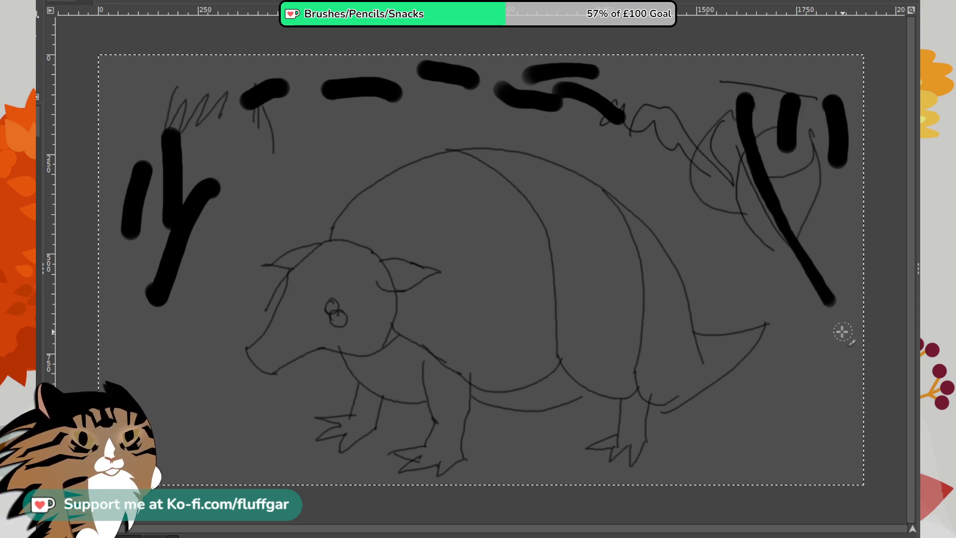
pyautogui.moveTo(838, 197); pyautogui.dragTo(857, 336)
pyautogui.moveTo(829, 380)
pyautogui.mouseDown()
pyautogui.moveTo(824, 326)
pyautogui.moveTo(784, 252)
pyautogui.moveTo(668, 117)
pyautogui.moveTo(699, 142)
pyautogui.moveTo(813, 160)
pyautogui.moveTo(836, 267)
pyautogui.moveTo(813, 103)
pyautogui.moveTo(826, 131)
pyautogui.mouseUp()
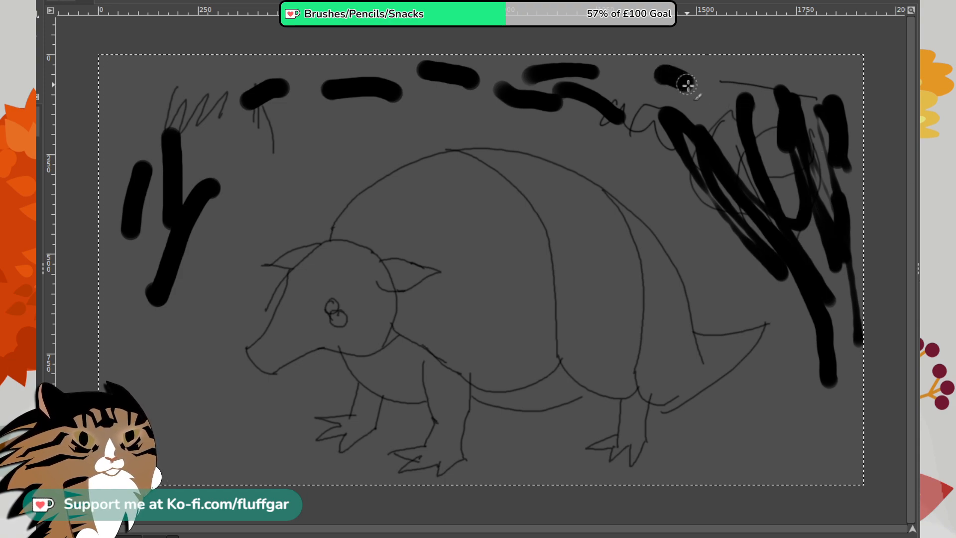
pyautogui.moveTo(699, 92)
pyautogui.mouseDown()
pyautogui.moveTo(720, 125)
pyautogui.moveTo(717, 97)
pyautogui.moveTo(740, 82)
pyautogui.moveTo(758, 144)
pyautogui.moveTo(764, 230)
pyautogui.moveTo(791, 202)
pyautogui.moveTo(809, 211)
pyautogui.moveTo(800, 262)
pyautogui.moveTo(845, 280)
pyautogui.moveTo(831, 403)
pyautogui.mouseUp()
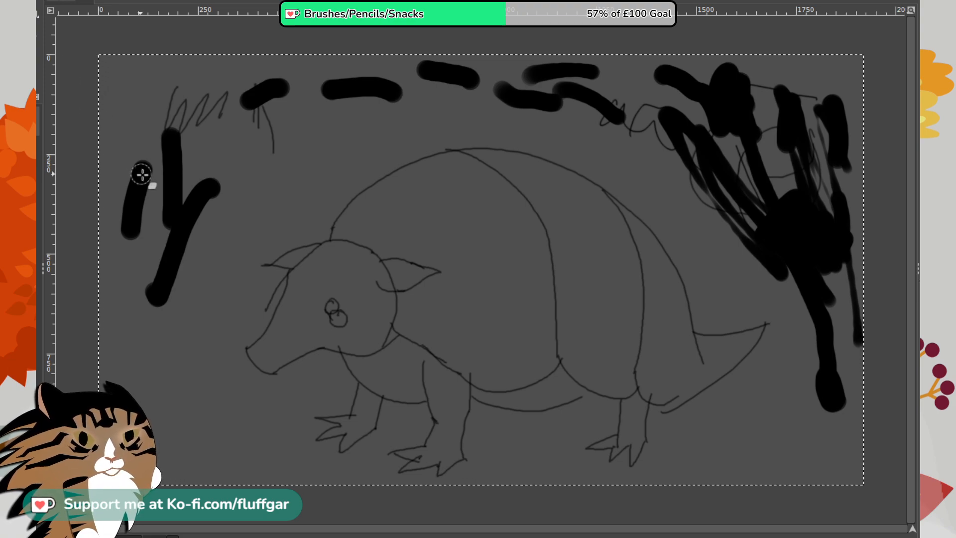
# - Erase all black test strokes and scribbles around the armadillo, and trim the stray line end beneath the tail
pyautogui.moveTo(142, 175)
pyautogui.mouseDown()
pyautogui.moveTo(194, 117)
pyautogui.moveTo(184, 110)
pyautogui.moveTo(129, 177)
pyautogui.moveTo(158, 188)
pyautogui.moveTo(159, 222)
pyautogui.moveTo(167, 227)
pyautogui.moveTo(189, 214)
pyautogui.moveTo(182, 225)
pyautogui.moveTo(191, 223)
pyautogui.moveTo(166, 195)
pyautogui.moveTo(222, 55)
pyautogui.moveTo(177, 89)
pyautogui.moveTo(285, 51)
pyautogui.moveTo(293, 69)
pyautogui.moveTo(242, 168)
pyautogui.moveTo(353, 94)
pyautogui.moveTo(434, 73)
pyautogui.moveTo(422, 91)
pyautogui.moveTo(330, 93)
pyautogui.moveTo(374, 64)
pyautogui.moveTo(459, 76)
pyautogui.moveTo(521, 56)
pyautogui.moveTo(471, 83)
pyautogui.moveTo(484, 76)
pyautogui.moveTo(642, 108)
pyautogui.moveTo(613, 123)
pyautogui.moveTo(473, 95)
pyautogui.moveTo(557, 110)
pyautogui.moveTo(695, 98)
pyautogui.moveTo(668, 103)
pyautogui.moveTo(667, 173)
pyautogui.moveTo(684, 166)
pyautogui.moveTo(679, 142)
pyautogui.moveTo(706, 147)
pyautogui.moveTo(712, 82)
pyautogui.moveTo(735, 53)
pyautogui.moveTo(767, 93)
pyautogui.moveTo(727, 238)
pyautogui.moveTo(748, 224)
pyautogui.moveTo(796, 114)
pyautogui.moveTo(764, 185)
pyautogui.moveTo(778, 117)
pyautogui.moveTo(829, 48)
pyautogui.moveTo(851, 70)
pyautogui.moveTo(835, 156)
pyautogui.moveTo(829, 293)
pyautogui.moveTo(843, 196)
pyautogui.mouseUp()
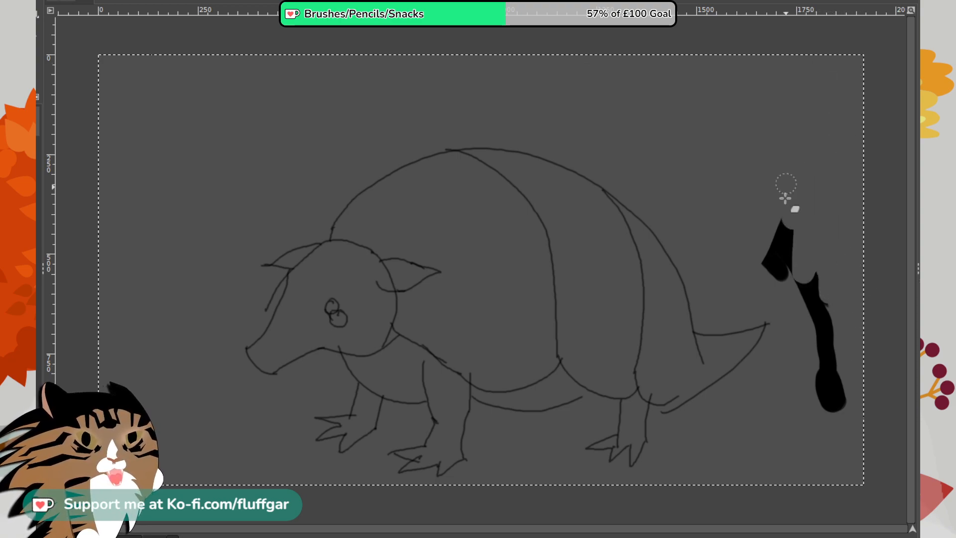
pyautogui.moveTo(784, 198)
pyautogui.mouseDown()
pyautogui.moveTo(768, 226)
pyautogui.moveTo(829, 401)
pyautogui.moveTo(836, 362)
pyautogui.mouseUp()
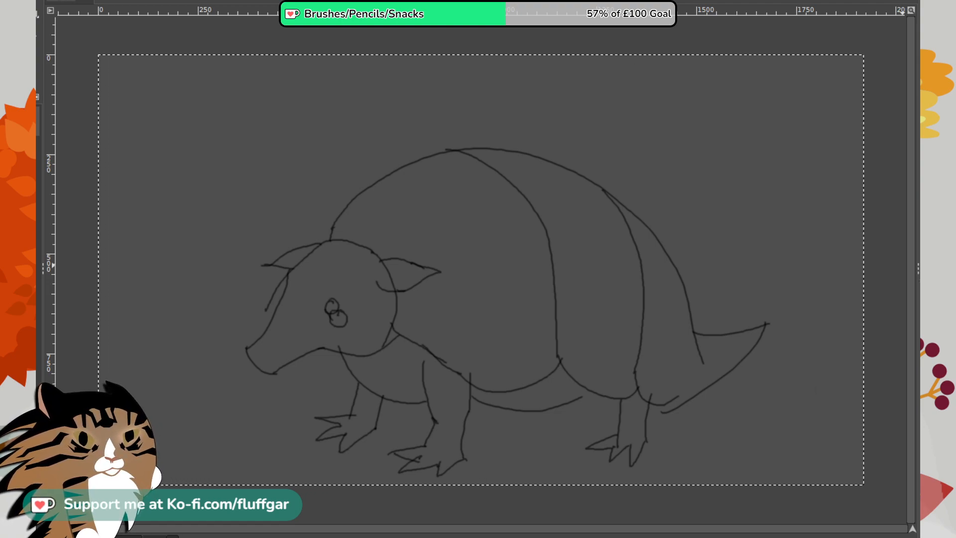
pyautogui.moveTo(666, 418); pyautogui.dragTo(672, 414)
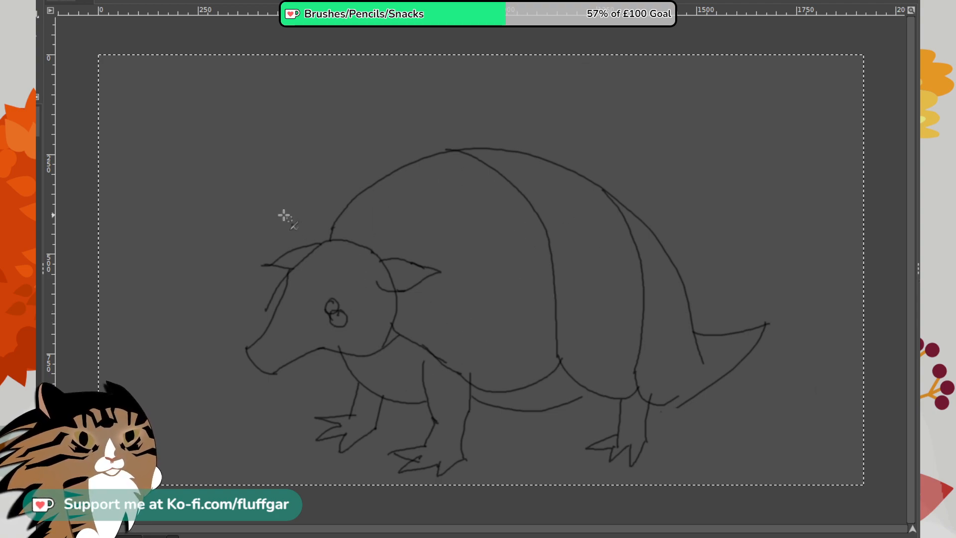
# - Paint soft, translucent black test strokes in the empty upper-left corner of the canvas and erase them
pyautogui.moveTo(156, 111)
pyautogui.mouseDown()
pyautogui.moveTo(141, 115)
pyautogui.moveTo(149, 114)
pyautogui.mouseUp()
pyautogui.moveTo(134, 70); pyautogui.dragTo(245, 127)
pyautogui.moveTo(240, 70); pyautogui.dragTo(201, 152)
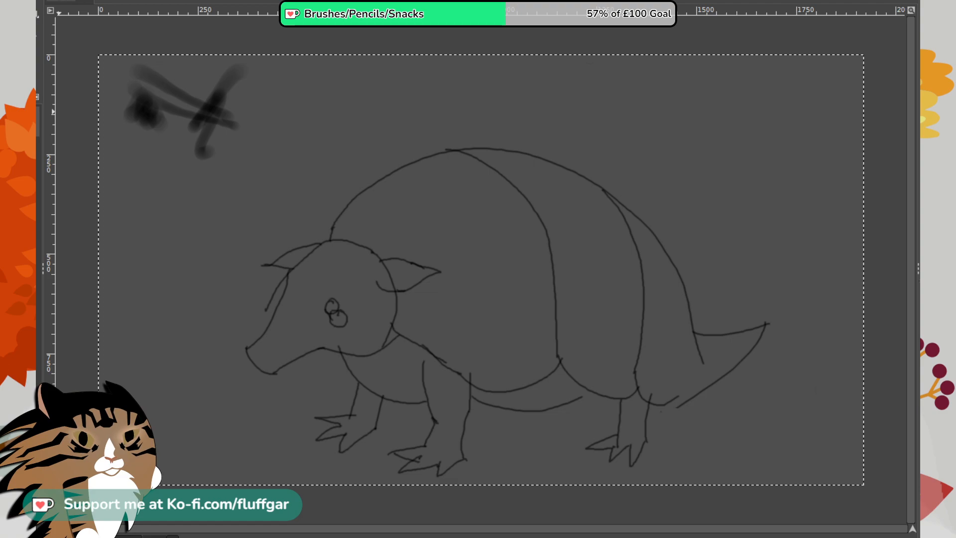
pyautogui.moveTo(249, 102)
pyautogui.mouseDown()
pyautogui.moveTo(237, 68)
pyautogui.moveTo(199, 154)
pyautogui.moveTo(243, 111)
pyautogui.moveTo(212, 146)
pyautogui.moveTo(195, 116)
pyautogui.moveTo(231, 76)
pyautogui.moveTo(145, 124)
pyautogui.moveTo(153, 48)
pyautogui.mouseUp()
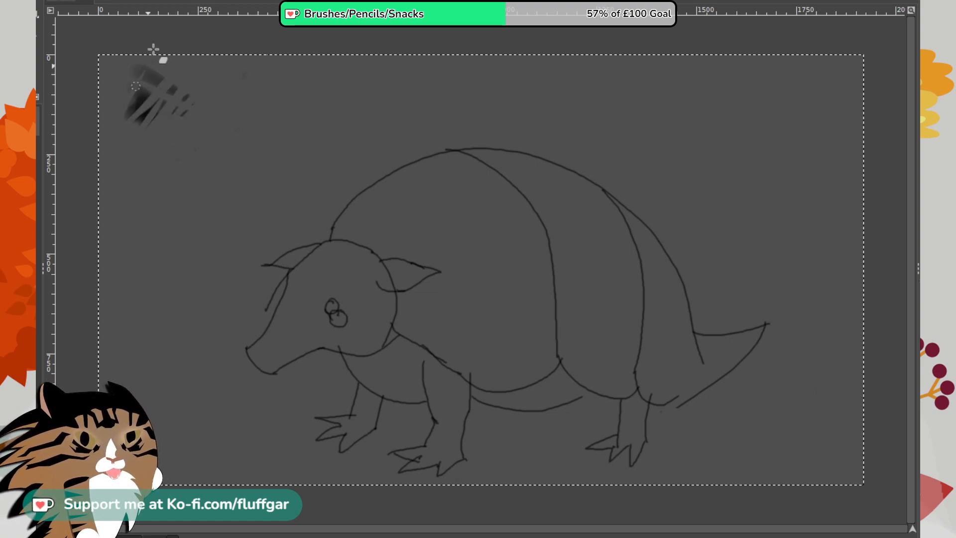
pyautogui.moveTo(138, 110); pyautogui.dragTo(150, 71)
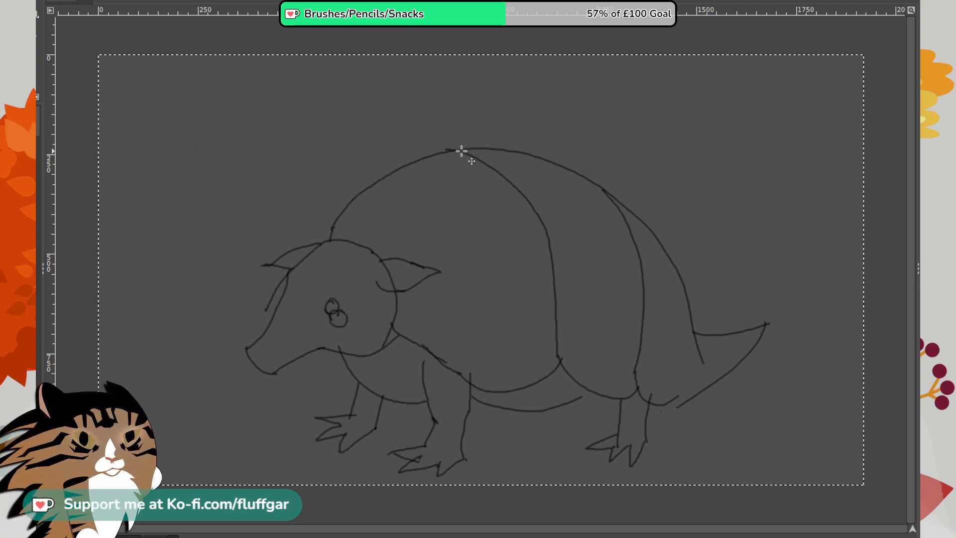
# - Undo the accidental shift of the grey background and move the armadillo sketch layer upward instead
pyautogui.moveTo(460, 151)
pyautogui.mouseDown()
pyautogui.moveTo(443, 134)
pyautogui.moveTo(443, 107)
pyautogui.mouseUp()
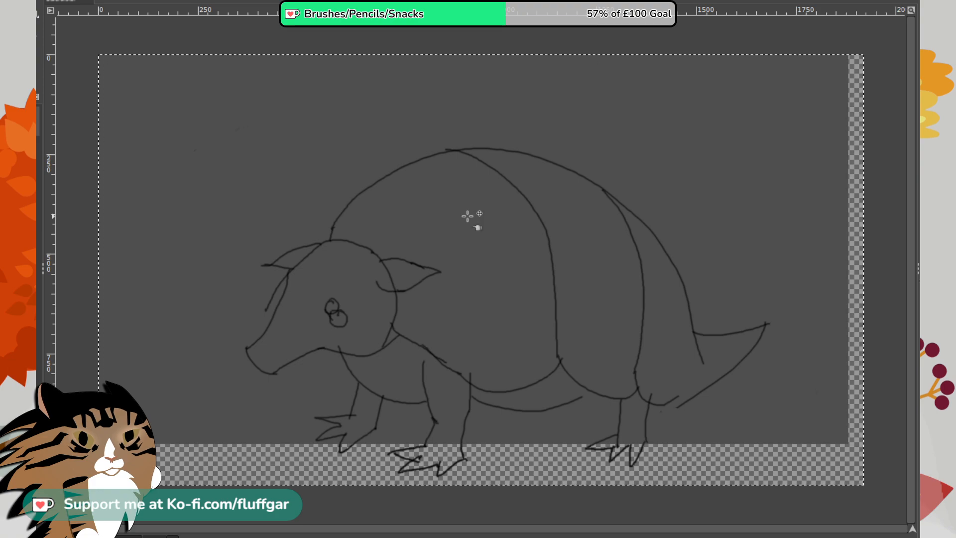
pyautogui.hotkey('ctrl', 'z')
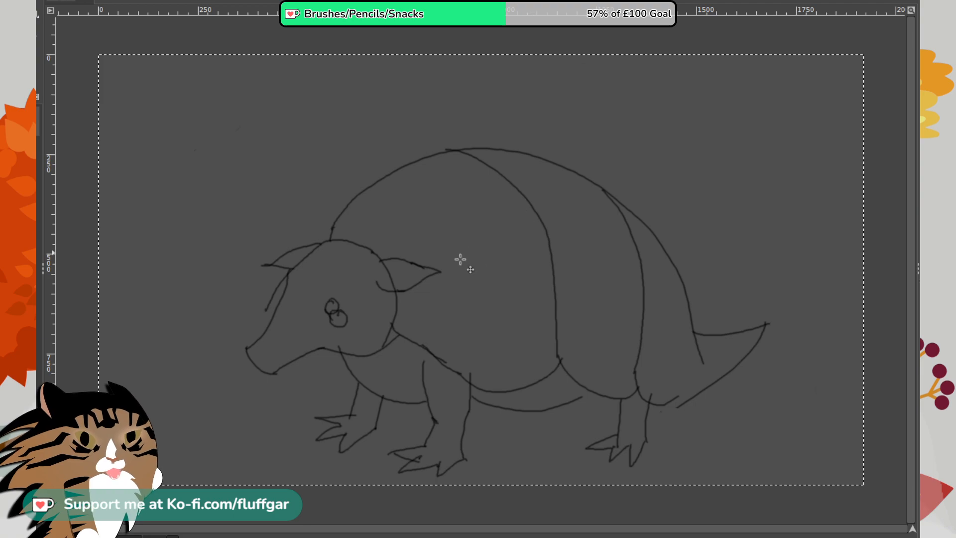
pyautogui.moveTo(461, 260)
pyautogui.mouseDown()
pyautogui.moveTo(401, 252)
pyautogui.moveTo(389, 219)
pyautogui.moveTo(402, 207)
pyautogui.moveTo(424, 216)
pyautogui.moveTo(419, 234)
pyautogui.mouseUp()
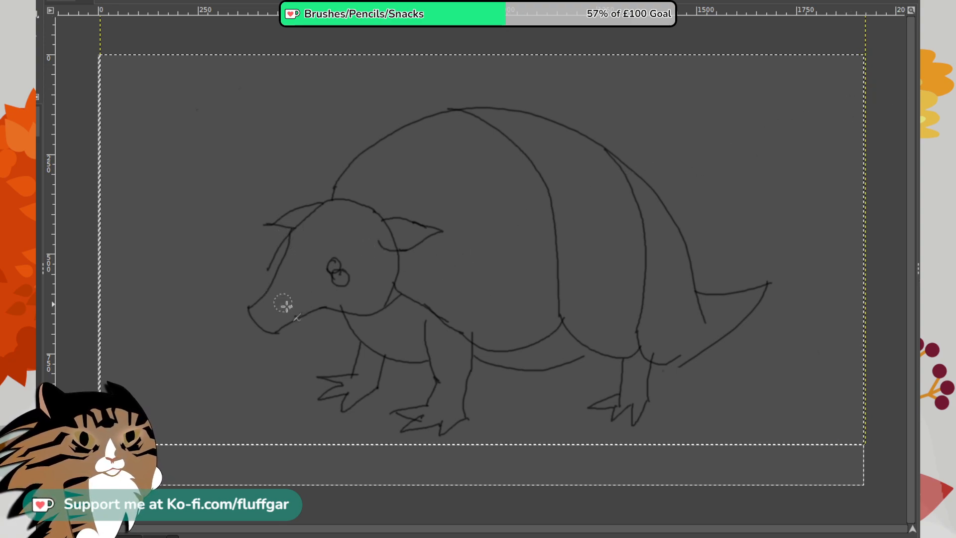
# - Paint the armadillo's snout, head and ears with soft dark yellow strokes
pyautogui.moveTo(259, 298)
pyautogui.mouseDown()
pyautogui.moveTo(277, 314)
pyautogui.moveTo(262, 310)
pyautogui.moveTo(292, 273)
pyautogui.moveTo(279, 316)
pyautogui.moveTo(296, 300)
pyautogui.moveTo(315, 262)
pyautogui.moveTo(311, 229)
pyautogui.moveTo(305, 247)
pyautogui.mouseUp()
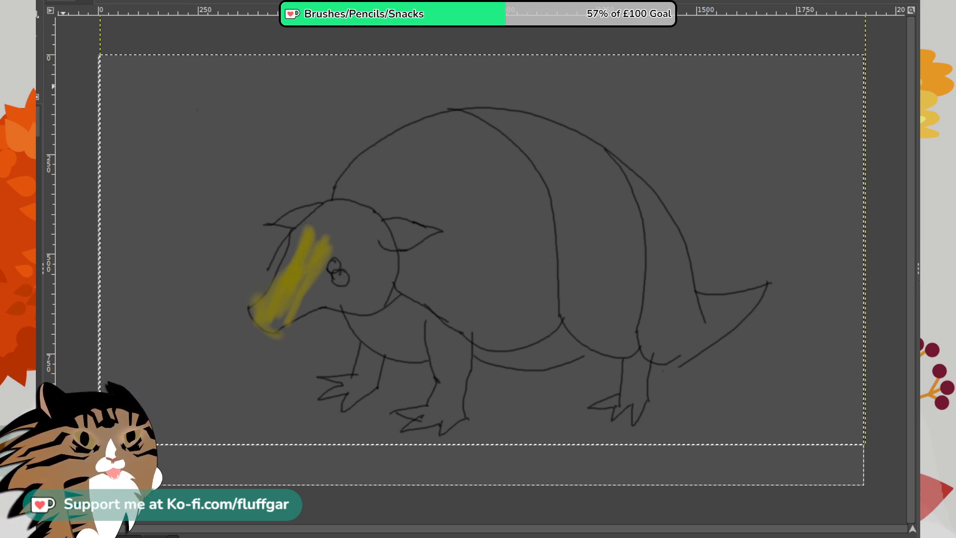
pyautogui.moveTo(321, 297)
pyautogui.mouseDown()
pyautogui.moveTo(344, 285)
pyautogui.moveTo(362, 290)
pyautogui.moveTo(327, 303)
pyautogui.moveTo(302, 281)
pyautogui.moveTo(275, 300)
pyautogui.mouseUp()
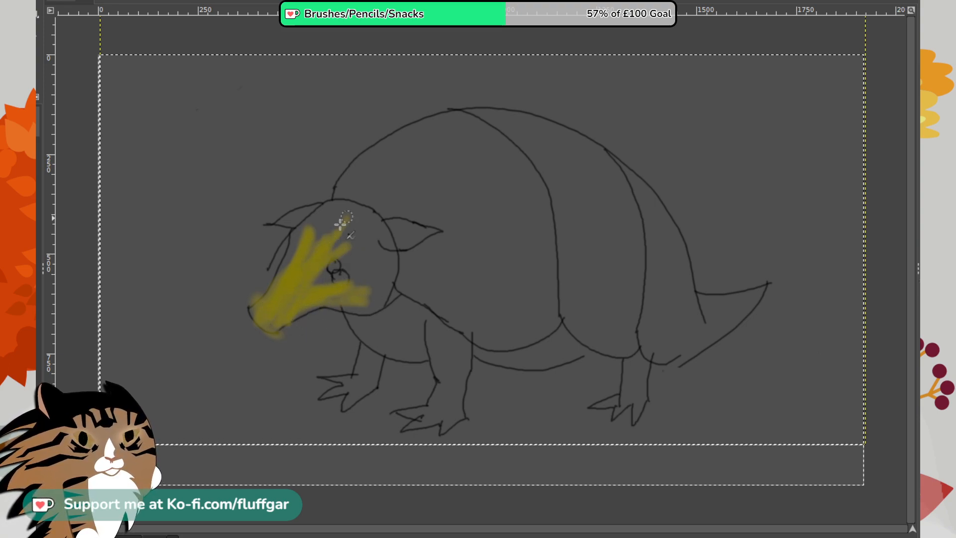
pyautogui.moveTo(320, 212)
pyautogui.mouseDown()
pyautogui.moveTo(326, 199)
pyautogui.moveTo(342, 209)
pyautogui.moveTo(372, 197)
pyautogui.moveTo(330, 261)
pyautogui.moveTo(386, 271)
pyautogui.moveTo(359, 298)
pyautogui.mouseUp()
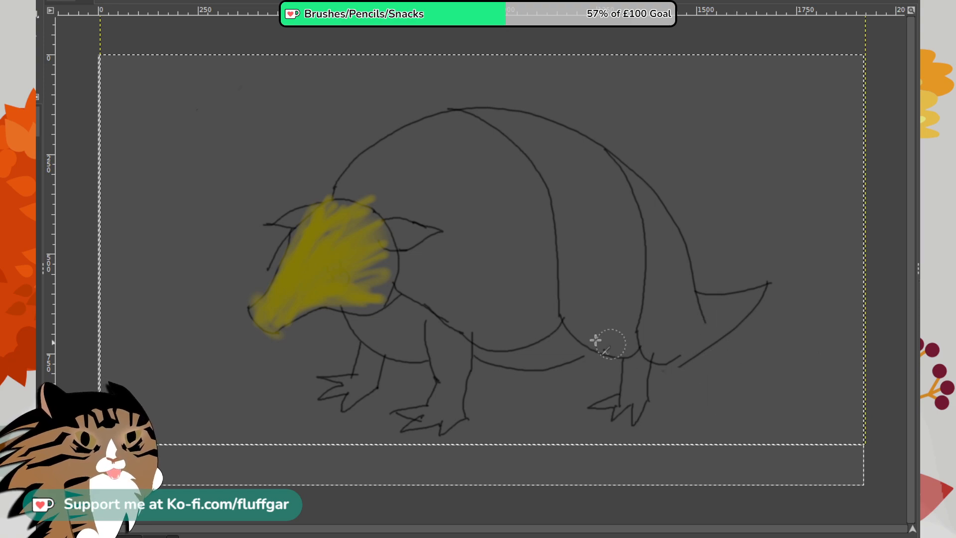
pyautogui.moveTo(359, 235)
pyautogui.mouseDown()
pyautogui.moveTo(382, 267)
pyautogui.moveTo(369, 234)
pyautogui.moveTo(345, 224)
pyautogui.moveTo(371, 271)
pyautogui.moveTo(319, 277)
pyautogui.moveTo(275, 325)
pyautogui.moveTo(321, 245)
pyautogui.moveTo(366, 218)
pyautogui.moveTo(293, 218)
pyautogui.moveTo(344, 244)
pyautogui.moveTo(357, 243)
pyautogui.moveTo(321, 223)
pyautogui.moveTo(272, 223)
pyautogui.moveTo(448, 244)
pyautogui.moveTo(375, 233)
pyautogui.mouseUp()
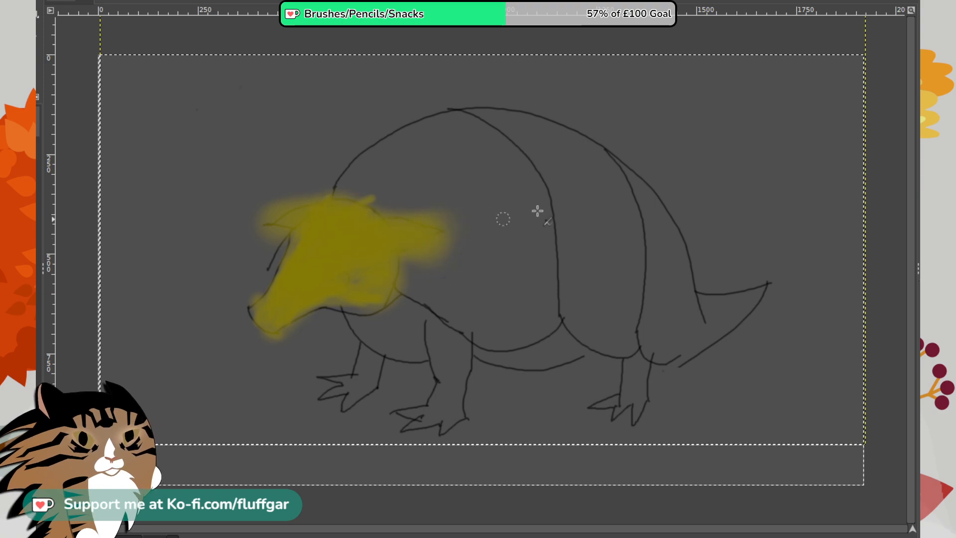
# - Fill the shell, belly, legs and tail with soft dark yellow using a larger brush, and widen the colour around the snout
pyautogui.moveTo(622, 211)
pyautogui.mouseDown()
pyautogui.moveTo(540, 277)
pyautogui.moveTo(553, 212)
pyautogui.moveTo(545, 229)
pyautogui.moveTo(527, 228)
pyautogui.moveTo(513, 169)
pyautogui.moveTo(382, 211)
pyautogui.moveTo(483, 155)
pyautogui.moveTo(414, 157)
pyautogui.moveTo(380, 170)
pyautogui.moveTo(448, 134)
pyautogui.moveTo(368, 181)
pyautogui.moveTo(472, 132)
pyautogui.moveTo(378, 166)
pyautogui.moveTo(553, 141)
pyautogui.moveTo(479, 141)
pyautogui.moveTo(594, 165)
pyautogui.moveTo(490, 129)
pyautogui.moveTo(645, 200)
pyautogui.moveTo(552, 145)
pyautogui.moveTo(620, 181)
pyautogui.moveTo(646, 250)
pyautogui.moveTo(567, 194)
pyautogui.moveTo(666, 318)
pyautogui.moveTo(684, 301)
pyautogui.moveTo(644, 259)
pyautogui.moveTo(648, 313)
pyautogui.mouseUp()
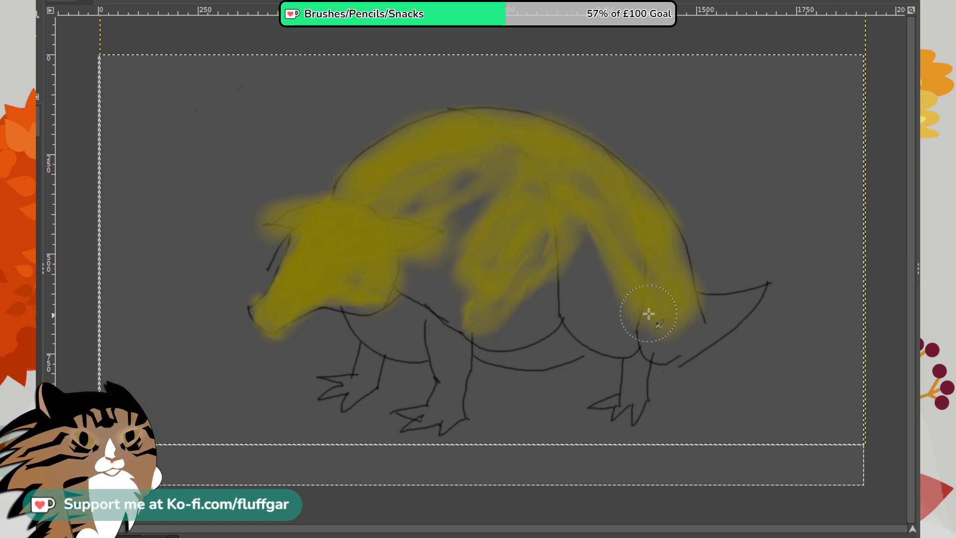
pyautogui.moveTo(624, 258)
pyautogui.mouseDown()
pyautogui.moveTo(726, 315)
pyautogui.moveTo(754, 273)
pyautogui.moveTo(708, 294)
pyautogui.moveTo(706, 321)
pyautogui.moveTo(721, 309)
pyautogui.moveTo(674, 335)
pyautogui.moveTo(622, 390)
pyautogui.moveTo(632, 391)
pyautogui.moveTo(619, 320)
pyautogui.moveTo(593, 292)
pyautogui.moveTo(612, 337)
pyautogui.moveTo(619, 325)
pyautogui.moveTo(580, 268)
pyautogui.moveTo(604, 271)
pyautogui.moveTo(460, 173)
pyautogui.moveTo(459, 331)
pyautogui.moveTo(357, 314)
pyautogui.moveTo(418, 337)
pyautogui.moveTo(424, 295)
pyautogui.moveTo(644, 211)
pyautogui.mouseUp()
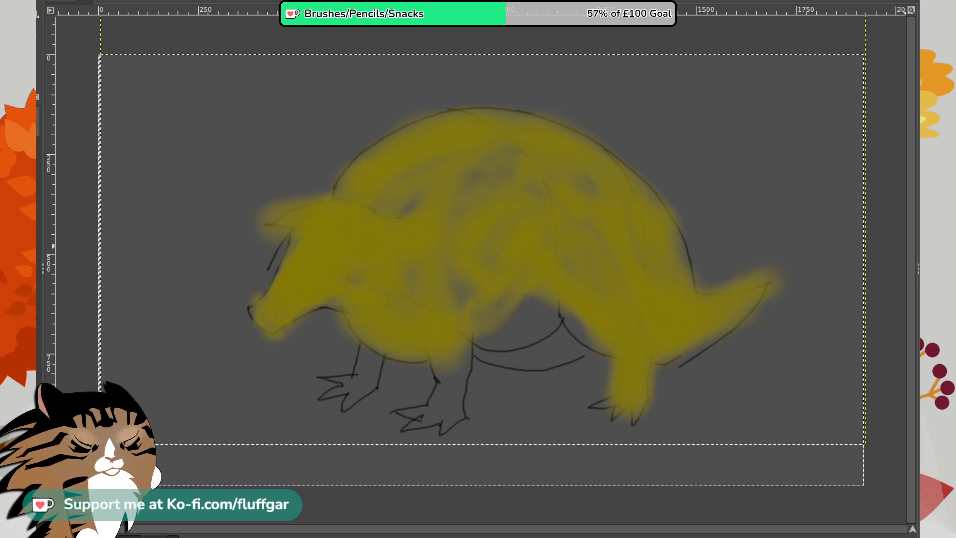
pyautogui.moveTo(526, 287)
pyautogui.mouseDown()
pyautogui.moveTo(551, 303)
pyautogui.moveTo(485, 332)
pyautogui.moveTo(546, 300)
pyautogui.moveTo(466, 285)
pyautogui.moveTo(433, 407)
pyautogui.moveTo(466, 351)
pyautogui.moveTo(446, 396)
pyautogui.moveTo(408, 286)
pyautogui.moveTo(381, 332)
pyautogui.moveTo(411, 264)
pyautogui.moveTo(397, 249)
pyautogui.moveTo(592, 164)
pyautogui.moveTo(515, 170)
pyautogui.moveTo(411, 218)
pyautogui.moveTo(536, 219)
pyautogui.moveTo(665, 282)
pyautogui.moveTo(676, 217)
pyautogui.moveTo(619, 177)
pyautogui.moveTo(672, 310)
pyautogui.moveTo(755, 278)
pyautogui.moveTo(644, 347)
pyautogui.moveTo(625, 322)
pyautogui.mouseUp()
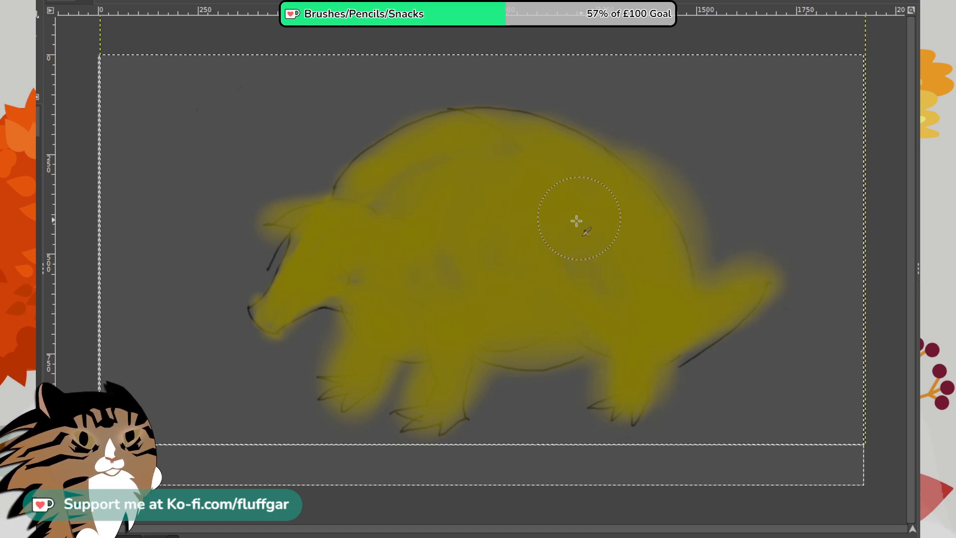
pyautogui.moveTo(386, 192)
pyautogui.mouseDown()
pyautogui.moveTo(397, 212)
pyautogui.moveTo(279, 285)
pyautogui.moveTo(281, 306)
pyautogui.moveTo(309, 277)
pyautogui.moveTo(285, 281)
pyautogui.mouseUp()
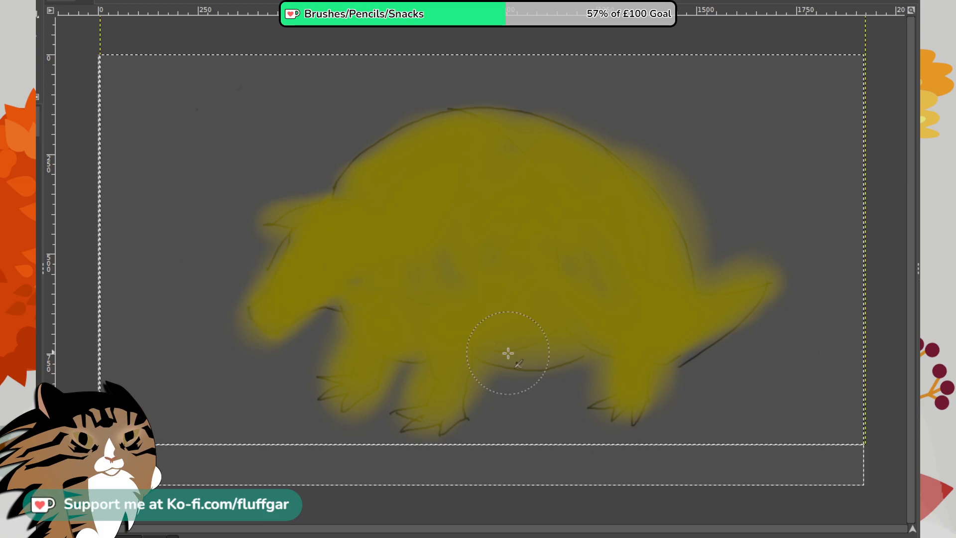
# - Shade the belly, underside of the tail, feet and lower jaw with soft black strokes
pyautogui.moveTo(491, 335)
pyautogui.mouseDown()
pyautogui.moveTo(506, 345)
pyautogui.moveTo(617, 343)
pyautogui.mouseUp()
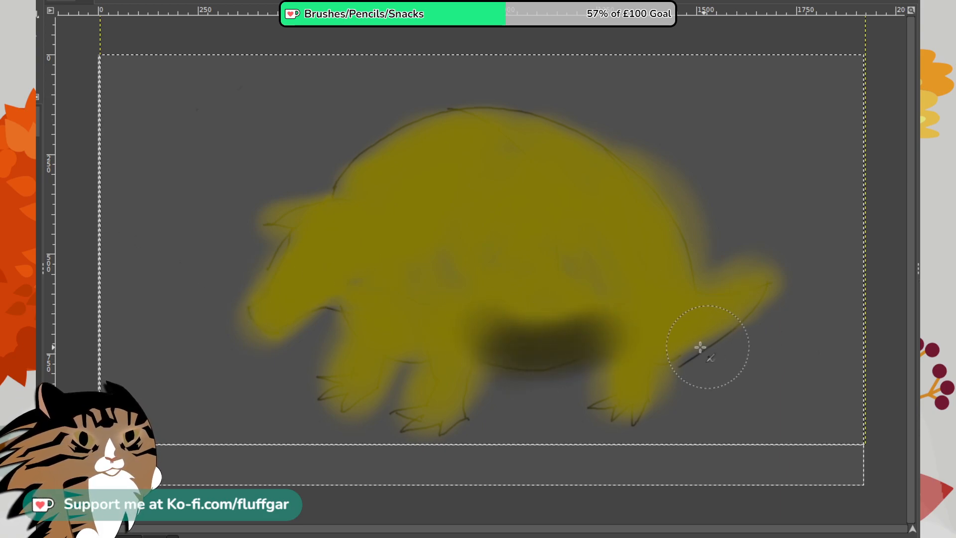
pyautogui.moveTo(699, 347)
pyautogui.mouseDown()
pyautogui.moveTo(676, 335)
pyautogui.moveTo(697, 337)
pyautogui.moveTo(617, 408)
pyautogui.moveTo(597, 401)
pyautogui.mouseUp()
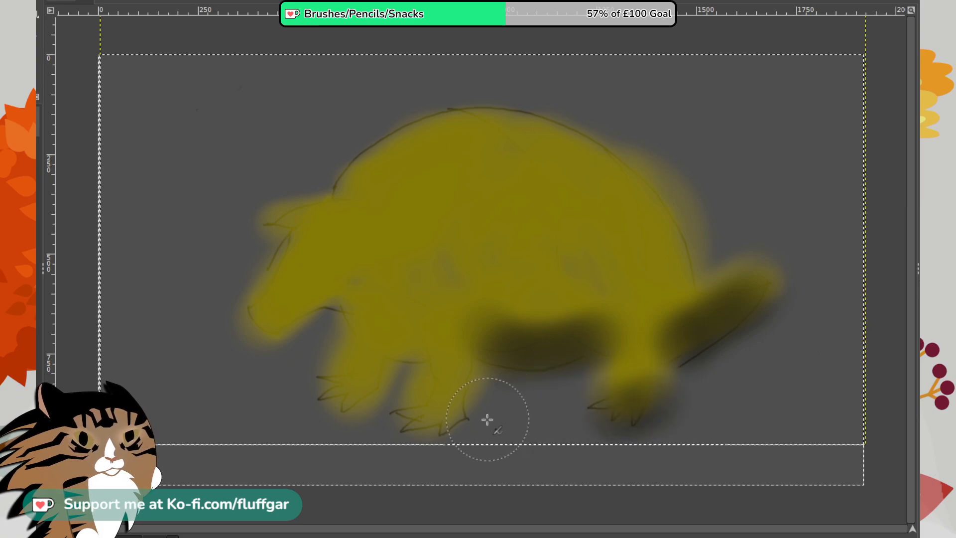
pyautogui.moveTo(487, 420)
pyautogui.mouseDown()
pyautogui.moveTo(418, 417)
pyautogui.moveTo(451, 414)
pyautogui.moveTo(347, 386)
pyautogui.moveTo(366, 385)
pyautogui.mouseUp()
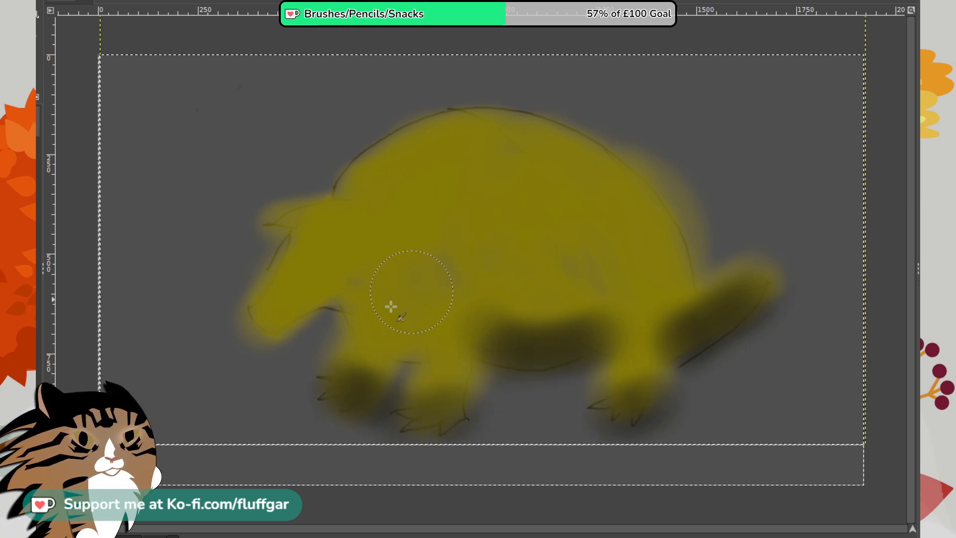
pyautogui.moveTo(391, 306)
pyautogui.mouseDown()
pyautogui.moveTo(277, 331)
pyautogui.moveTo(307, 314)
pyautogui.moveTo(331, 333)
pyautogui.moveTo(383, 307)
pyautogui.moveTo(343, 304)
pyautogui.moveTo(388, 273)
pyautogui.moveTo(394, 320)
pyautogui.moveTo(373, 277)
pyautogui.mouseUp()
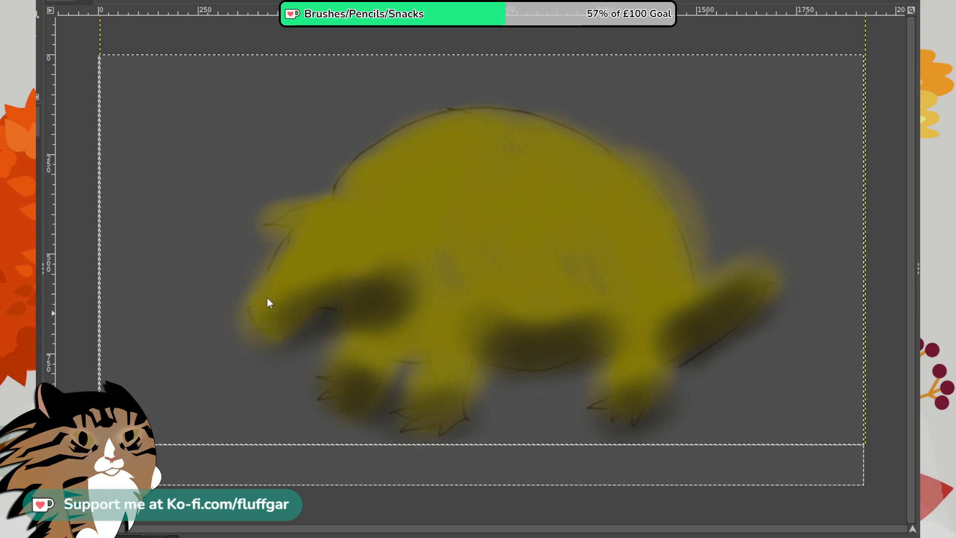
# - Paint soft cream highlights on the forehead and three broad cream bands across the top of the shell
pyautogui.moveTo(320, 240); pyautogui.dragTo(368, 214)
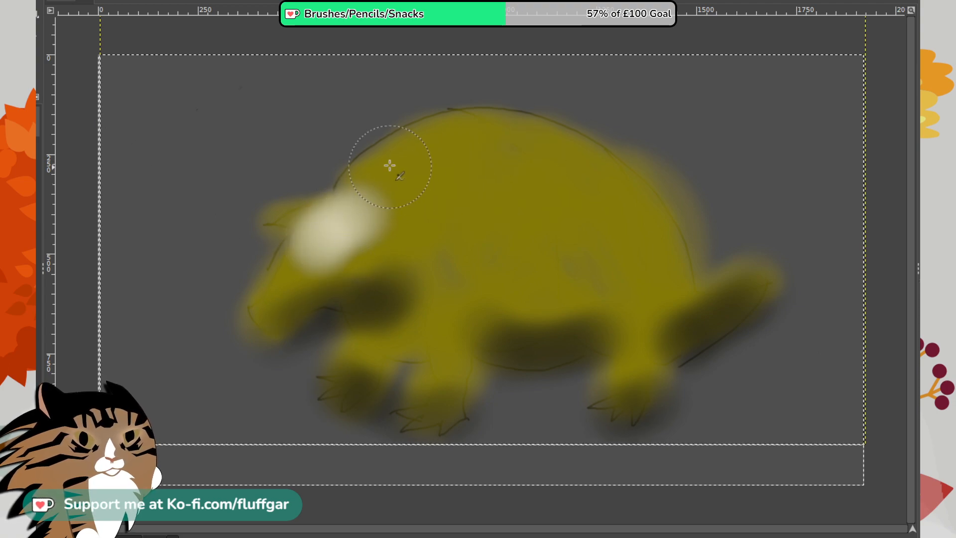
pyautogui.moveTo(390, 164); pyautogui.dragTo(503, 185)
pyautogui.moveTo(473, 115)
pyautogui.mouseDown()
pyautogui.moveTo(533, 167)
pyautogui.moveTo(572, 226)
pyautogui.mouseUp()
pyautogui.moveTo(609, 147); pyautogui.dragTo(649, 239)
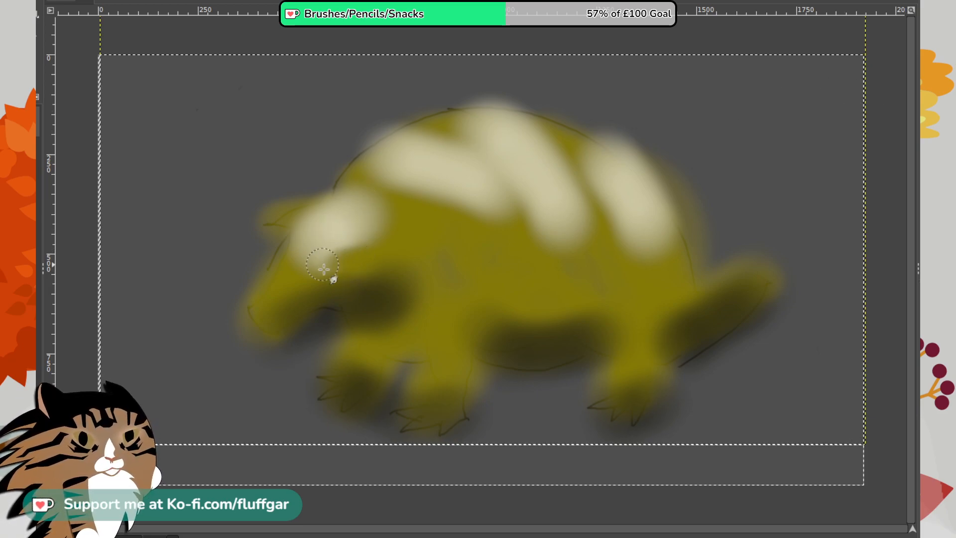
# - Smudge the cream forehead highlight along the snout to its tip and out over both ears
pyautogui.moveTo(347, 269)
pyautogui.mouseDown()
pyautogui.moveTo(313, 281)
pyautogui.moveTo(309, 240)
pyautogui.moveTo(282, 272)
pyautogui.moveTo(311, 240)
pyautogui.moveTo(308, 214)
pyautogui.moveTo(285, 268)
pyautogui.moveTo(312, 240)
pyautogui.moveTo(305, 220)
pyautogui.moveTo(331, 217)
pyautogui.moveTo(295, 230)
pyautogui.moveTo(350, 244)
pyautogui.moveTo(288, 255)
pyautogui.moveTo(346, 240)
pyautogui.moveTo(312, 248)
pyautogui.moveTo(368, 258)
pyautogui.mouseUp()
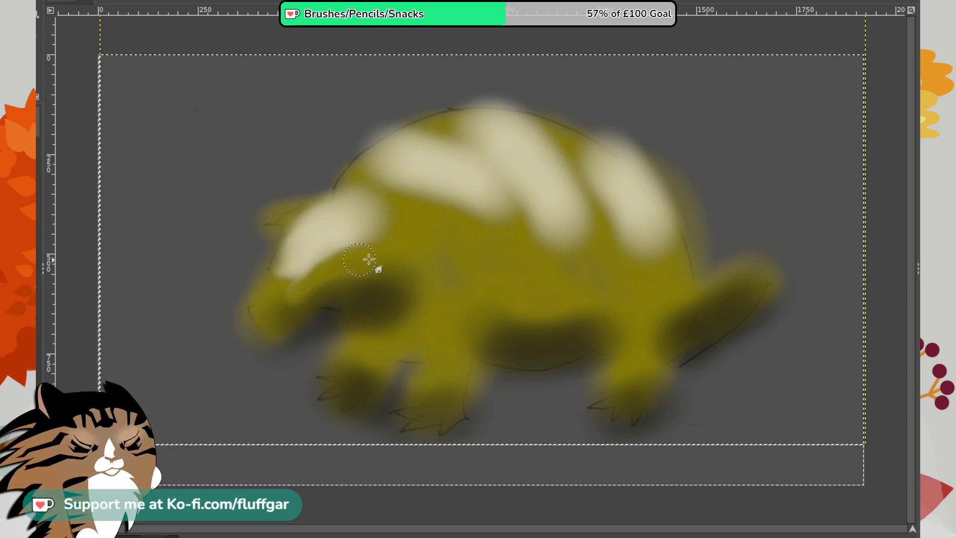
pyautogui.moveTo(329, 203)
pyautogui.mouseDown()
pyautogui.moveTo(345, 221)
pyautogui.moveTo(289, 215)
pyautogui.moveTo(426, 245)
pyautogui.moveTo(399, 268)
pyautogui.moveTo(405, 237)
pyautogui.moveTo(406, 263)
pyautogui.moveTo(415, 231)
pyautogui.moveTo(408, 259)
pyautogui.moveTo(424, 237)
pyautogui.moveTo(380, 200)
pyautogui.mouseUp()
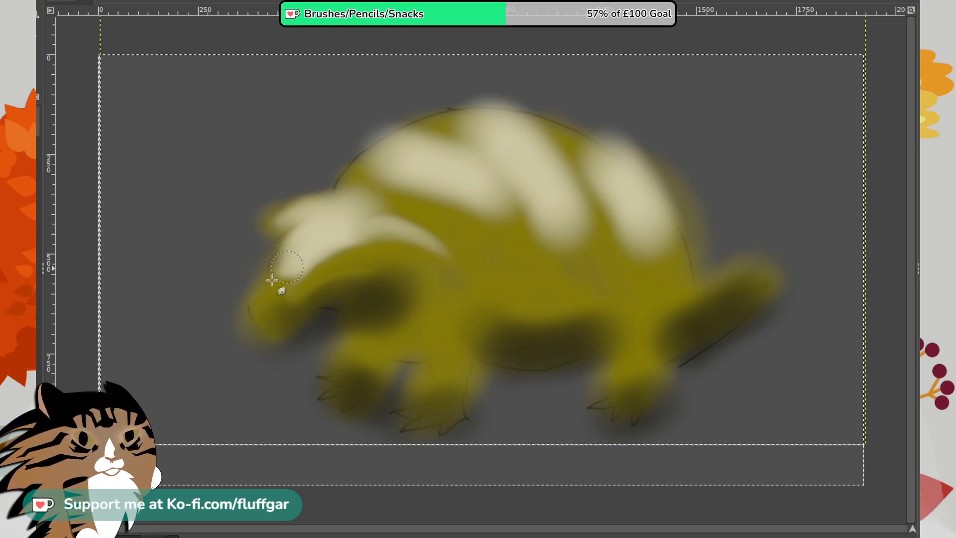
pyautogui.moveTo(272, 280)
pyautogui.mouseDown()
pyautogui.moveTo(267, 301)
pyautogui.moveTo(284, 286)
pyautogui.moveTo(254, 302)
pyautogui.moveTo(277, 323)
pyautogui.moveTo(311, 276)
pyautogui.moveTo(272, 303)
pyautogui.moveTo(279, 284)
pyautogui.moveTo(265, 316)
pyautogui.moveTo(356, 307)
pyautogui.moveTo(356, 321)
pyautogui.moveTo(294, 336)
pyautogui.moveTo(312, 315)
pyautogui.moveTo(230, 335)
pyautogui.mouseUp()
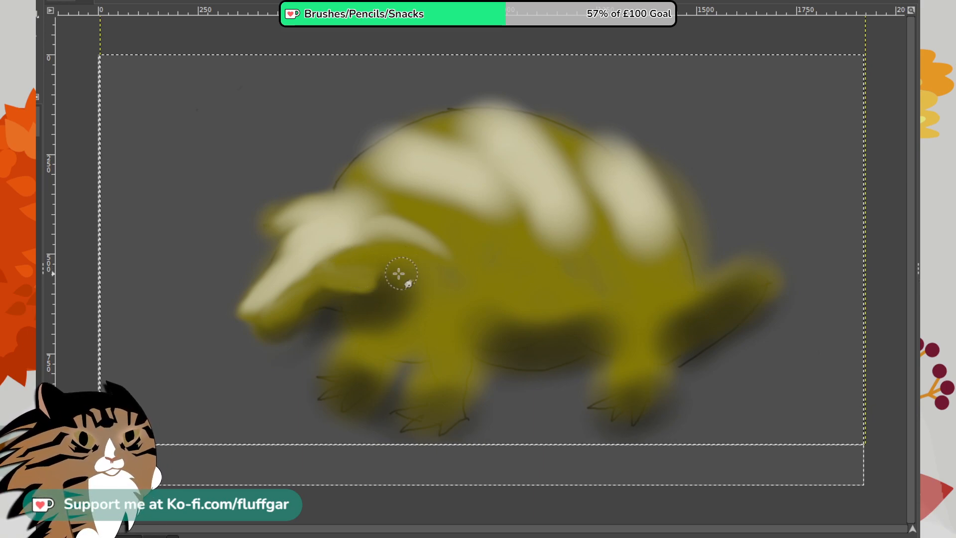
# - Smudge the cheek, both front legs and the adjoining belly edge to give them cleaner contours
pyautogui.moveTo(372, 277)
pyautogui.mouseDown()
pyautogui.moveTo(396, 350)
pyautogui.moveTo(420, 323)
pyautogui.moveTo(394, 302)
pyautogui.moveTo(424, 316)
pyautogui.moveTo(374, 318)
pyautogui.moveTo(407, 317)
pyautogui.moveTo(366, 329)
pyautogui.moveTo(404, 325)
pyautogui.moveTo(420, 304)
pyautogui.moveTo(416, 269)
pyautogui.moveTo(413, 310)
pyautogui.moveTo(416, 286)
pyautogui.moveTo(403, 310)
pyautogui.moveTo(424, 286)
pyautogui.moveTo(409, 269)
pyautogui.moveTo(392, 319)
pyautogui.moveTo(381, 324)
pyautogui.moveTo(398, 313)
pyautogui.moveTo(397, 266)
pyautogui.moveTo(404, 310)
pyautogui.moveTo(362, 338)
pyautogui.moveTo(380, 336)
pyautogui.moveTo(336, 389)
pyautogui.moveTo(358, 413)
pyautogui.moveTo(387, 392)
pyautogui.moveTo(358, 434)
pyautogui.moveTo(374, 408)
pyautogui.moveTo(343, 422)
pyautogui.moveTo(376, 418)
pyautogui.moveTo(377, 405)
pyautogui.moveTo(379, 425)
pyautogui.moveTo(384, 405)
pyautogui.moveTo(376, 356)
pyautogui.moveTo(333, 414)
pyautogui.moveTo(366, 369)
pyautogui.moveTo(348, 395)
pyautogui.moveTo(363, 382)
pyautogui.moveTo(336, 391)
pyautogui.moveTo(331, 382)
pyautogui.moveTo(378, 386)
pyautogui.moveTo(364, 363)
pyautogui.moveTo(337, 386)
pyautogui.moveTo(335, 352)
pyautogui.moveTo(318, 365)
pyautogui.moveTo(349, 335)
pyautogui.moveTo(328, 328)
pyautogui.moveTo(309, 350)
pyautogui.moveTo(325, 324)
pyautogui.moveTo(319, 341)
pyautogui.moveTo(345, 344)
pyautogui.moveTo(344, 325)
pyautogui.moveTo(318, 338)
pyautogui.moveTo(339, 332)
pyautogui.mouseUp()
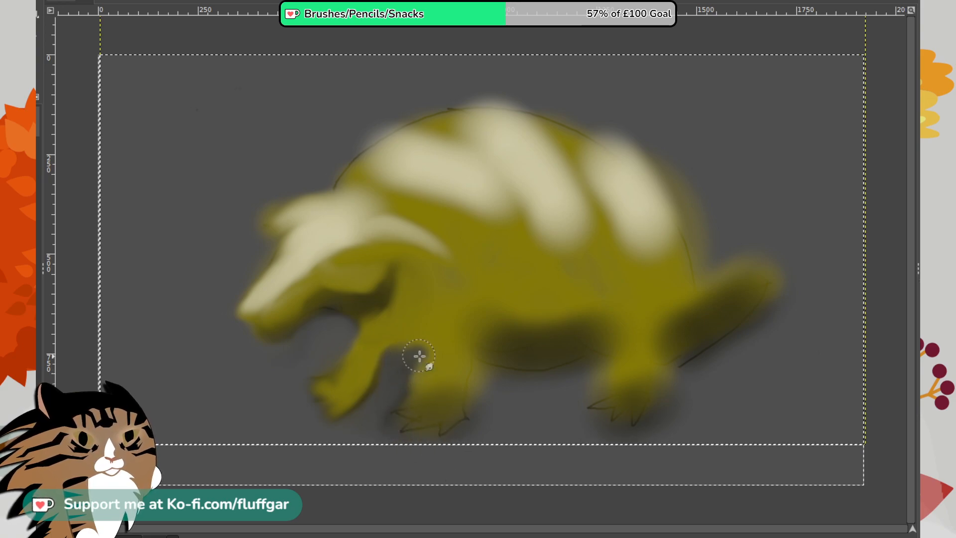
pyautogui.moveTo(399, 378)
pyautogui.mouseDown()
pyautogui.moveTo(424, 354)
pyautogui.moveTo(399, 381)
pyautogui.moveTo(425, 371)
pyautogui.moveTo(399, 363)
pyautogui.moveTo(436, 394)
pyautogui.mouseUp()
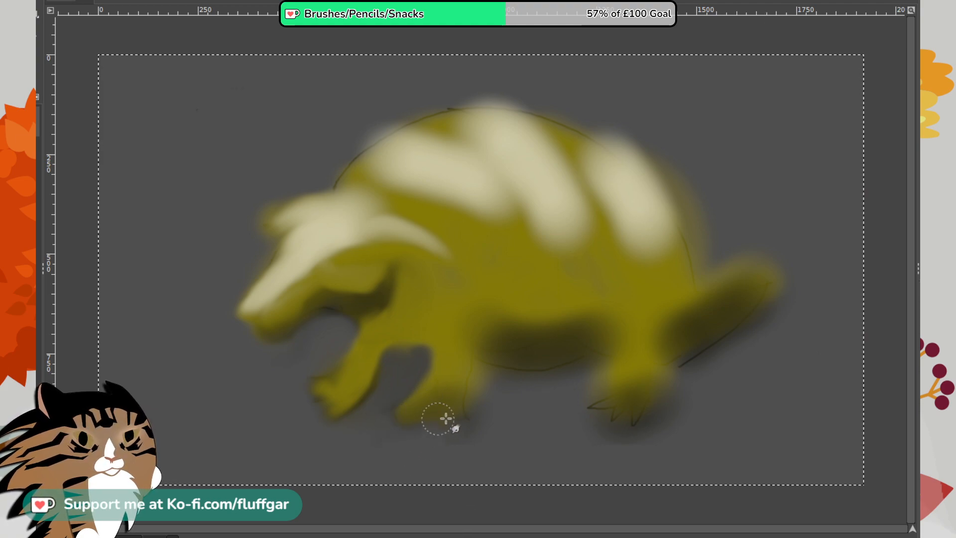
pyautogui.moveTo(432, 416)
pyautogui.mouseDown()
pyautogui.moveTo(455, 405)
pyautogui.moveTo(455, 439)
pyautogui.moveTo(488, 366)
pyautogui.moveTo(491, 402)
pyautogui.moveTo(484, 368)
pyautogui.moveTo(477, 413)
pyautogui.moveTo(476, 400)
pyautogui.moveTo(499, 418)
pyautogui.moveTo(483, 378)
pyautogui.moveTo(489, 408)
pyautogui.moveTo(479, 417)
pyautogui.moveTo(478, 400)
pyautogui.moveTo(466, 427)
pyautogui.moveTo(478, 387)
pyautogui.mouseUp()
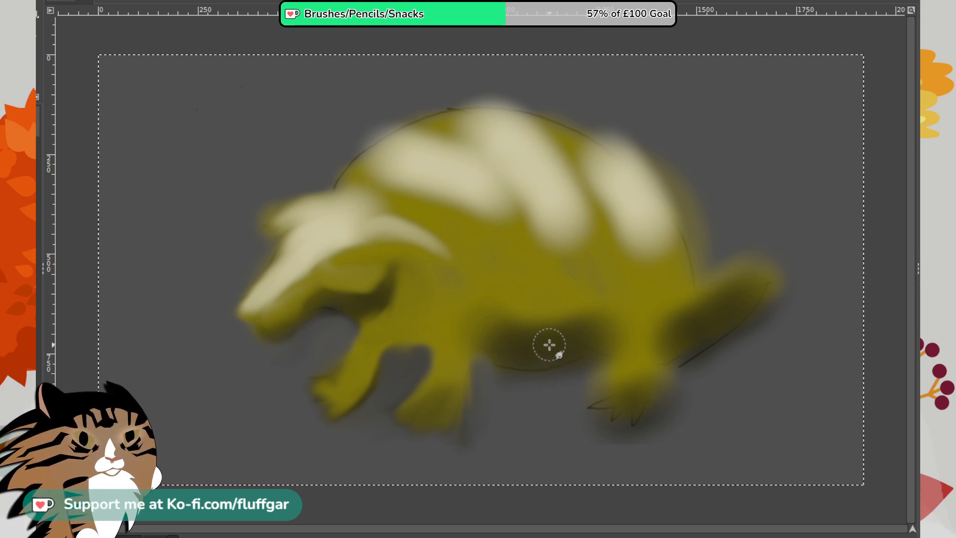
pyautogui.moveTo(549, 344)
pyautogui.mouseDown()
pyautogui.moveTo(478, 332)
pyautogui.moveTo(475, 342)
pyautogui.moveTo(515, 354)
pyautogui.moveTo(445, 346)
pyautogui.moveTo(476, 314)
pyautogui.moveTo(444, 352)
pyautogui.moveTo(493, 310)
pyautogui.moveTo(458, 344)
pyautogui.moveTo(467, 355)
pyautogui.moveTo(491, 308)
pyautogui.moveTo(468, 347)
pyautogui.moveTo(510, 320)
pyautogui.mouseUp()
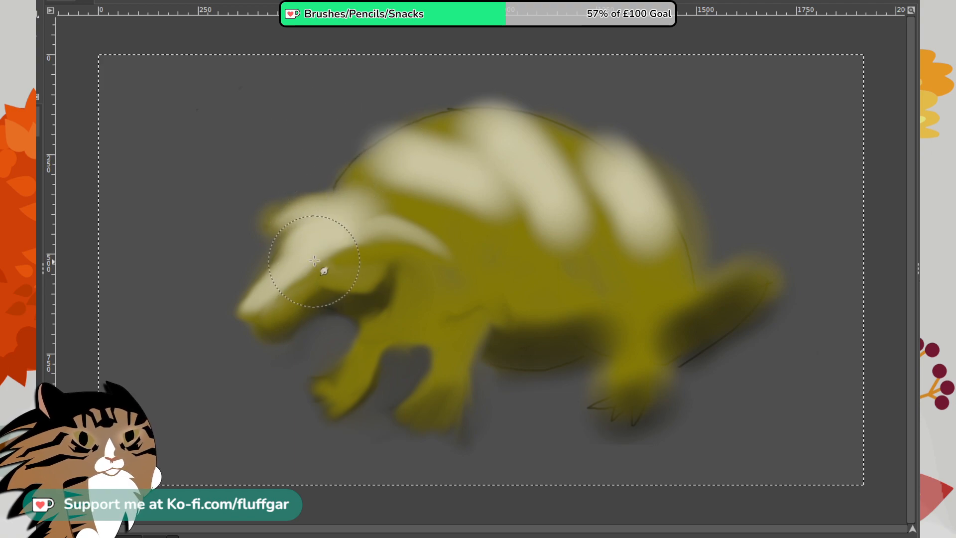
# - Smudge the shell's upper edge down into a flatter back and pull the snout into a long, drooping shape
pyautogui.moveTo(335, 158)
pyautogui.mouseDown()
pyautogui.moveTo(375, 157)
pyautogui.moveTo(319, 157)
pyautogui.moveTo(439, 120)
pyautogui.moveTo(337, 158)
pyautogui.moveTo(489, 96)
pyautogui.moveTo(369, 151)
pyautogui.moveTo(501, 102)
pyautogui.moveTo(433, 127)
pyautogui.moveTo(517, 106)
pyautogui.moveTo(454, 119)
pyautogui.moveTo(611, 116)
pyautogui.moveTo(539, 101)
pyautogui.moveTo(649, 136)
pyautogui.mouseUp()
pyautogui.moveTo(398, 113)
pyautogui.mouseDown()
pyautogui.moveTo(631, 107)
pyautogui.moveTo(503, 97)
pyautogui.moveTo(664, 113)
pyautogui.moveTo(536, 100)
pyautogui.moveTo(700, 143)
pyautogui.moveTo(640, 125)
pyautogui.moveTo(641, 153)
pyautogui.moveTo(705, 178)
pyautogui.mouseUp()
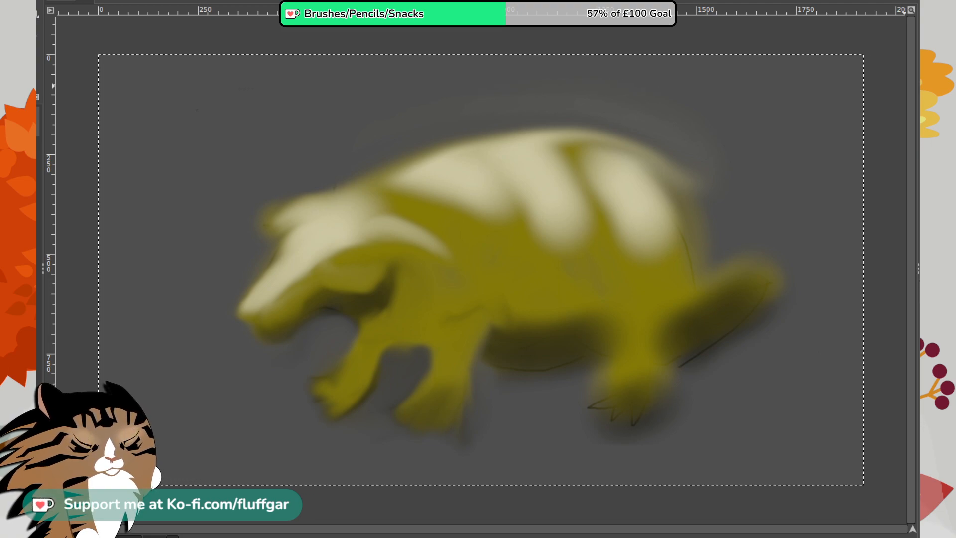
pyautogui.moveTo(320, 299)
pyautogui.mouseDown()
pyautogui.moveTo(278, 328)
pyautogui.moveTo(317, 285)
pyautogui.moveTo(281, 332)
pyautogui.moveTo(257, 326)
pyautogui.moveTo(288, 287)
pyautogui.moveTo(302, 294)
pyautogui.moveTo(336, 267)
pyautogui.moveTo(345, 271)
pyautogui.moveTo(334, 306)
pyautogui.moveTo(342, 311)
pyautogui.moveTo(368, 280)
pyautogui.moveTo(384, 282)
pyautogui.moveTo(352, 299)
pyautogui.moveTo(387, 280)
pyautogui.moveTo(358, 323)
pyautogui.moveTo(320, 307)
pyautogui.moveTo(398, 263)
pyautogui.moveTo(329, 352)
pyautogui.moveTo(386, 296)
pyautogui.moveTo(397, 305)
pyautogui.moveTo(364, 333)
pyautogui.moveTo(340, 339)
pyautogui.moveTo(375, 325)
pyautogui.moveTo(345, 367)
pyautogui.moveTo(431, 301)
pyautogui.moveTo(406, 326)
pyautogui.moveTo(446, 326)
pyautogui.moveTo(333, 338)
pyautogui.moveTo(373, 283)
pyautogui.moveTo(336, 293)
pyautogui.moveTo(267, 339)
pyautogui.moveTo(282, 302)
pyautogui.moveTo(271, 341)
pyautogui.moveTo(251, 352)
pyautogui.moveTo(279, 314)
pyautogui.moveTo(371, 252)
pyautogui.moveTo(349, 285)
pyautogui.moveTo(349, 314)
pyautogui.moveTo(365, 324)
pyautogui.moveTo(343, 310)
pyautogui.moveTo(388, 273)
pyautogui.moveTo(365, 304)
pyautogui.moveTo(305, 317)
pyautogui.moveTo(383, 280)
pyautogui.moveTo(334, 348)
pyautogui.moveTo(390, 304)
pyautogui.moveTo(352, 342)
pyautogui.moveTo(385, 319)
pyautogui.moveTo(318, 263)
pyautogui.moveTo(270, 294)
pyautogui.moveTo(280, 263)
pyautogui.moveTo(251, 296)
pyautogui.moveTo(283, 257)
pyautogui.moveTo(330, 230)
pyautogui.moveTo(253, 284)
pyautogui.moveTo(315, 220)
pyautogui.moveTo(332, 344)
pyautogui.mouseUp()
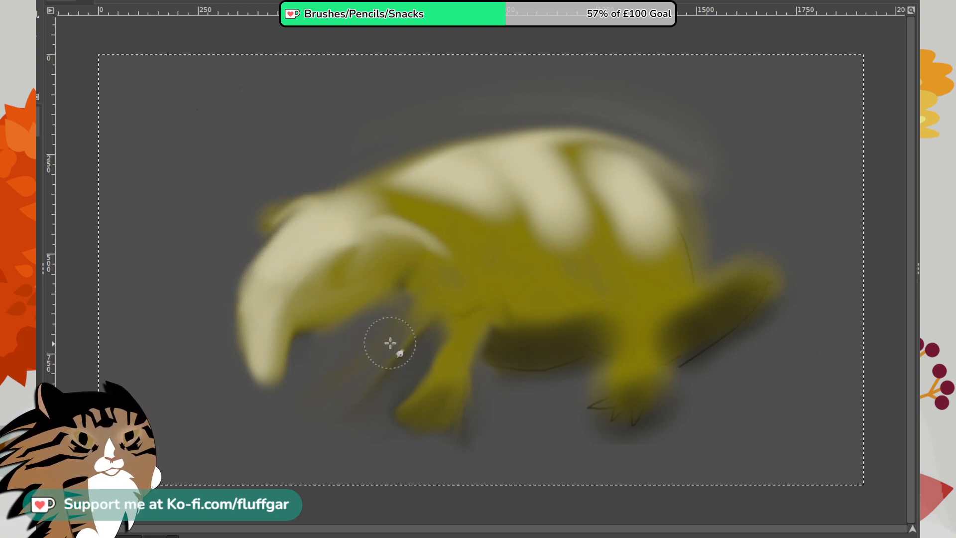
# - Smudge away the legs, belly and tail, and pull the cream rear of the body outward into a rounded end
pyautogui.moveTo(390, 343)
pyautogui.mouseDown()
pyautogui.moveTo(381, 376)
pyautogui.moveTo(428, 297)
pyautogui.moveTo(402, 375)
pyautogui.moveTo(426, 415)
pyautogui.moveTo(422, 432)
pyautogui.moveTo(470, 328)
pyautogui.moveTo(440, 359)
pyautogui.moveTo(410, 431)
pyautogui.moveTo(438, 422)
pyautogui.moveTo(474, 377)
pyautogui.moveTo(513, 356)
pyautogui.moveTo(413, 368)
pyautogui.moveTo(502, 340)
pyautogui.moveTo(441, 328)
pyautogui.moveTo(413, 337)
pyautogui.moveTo(576, 289)
pyautogui.moveTo(411, 330)
pyautogui.moveTo(571, 307)
pyautogui.moveTo(429, 296)
pyautogui.moveTo(476, 305)
pyautogui.moveTo(424, 278)
pyautogui.moveTo(397, 310)
pyautogui.moveTo(441, 277)
pyautogui.moveTo(426, 262)
pyautogui.moveTo(426, 280)
pyautogui.moveTo(558, 278)
pyautogui.moveTo(460, 272)
pyautogui.moveTo(521, 309)
pyautogui.moveTo(557, 288)
pyautogui.moveTo(432, 283)
pyautogui.moveTo(625, 293)
pyautogui.moveTo(479, 296)
pyautogui.moveTo(636, 302)
pyautogui.moveTo(454, 270)
pyautogui.moveTo(629, 263)
pyautogui.moveTo(600, 137)
pyautogui.moveTo(578, 152)
pyautogui.moveTo(680, 157)
pyautogui.moveTo(574, 153)
pyautogui.moveTo(699, 174)
pyautogui.moveTo(605, 163)
pyautogui.moveTo(642, 198)
pyautogui.moveTo(665, 193)
pyautogui.moveTo(645, 197)
pyautogui.moveTo(673, 214)
pyautogui.moveTo(719, 211)
pyautogui.moveTo(707, 223)
pyautogui.moveTo(664, 174)
pyautogui.moveTo(713, 205)
pyautogui.moveTo(726, 166)
pyautogui.mouseUp()
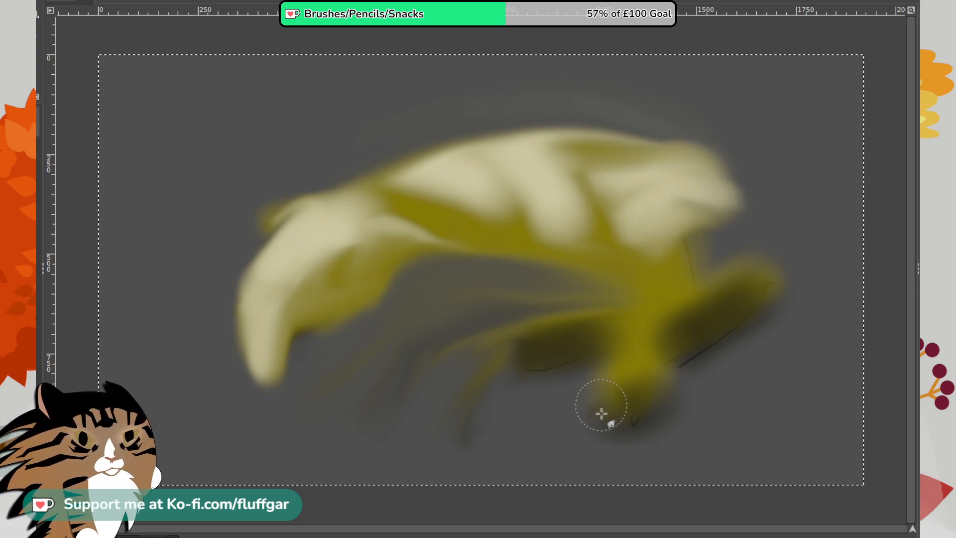
pyautogui.moveTo(601, 413)
pyautogui.mouseDown()
pyautogui.moveTo(660, 291)
pyautogui.moveTo(624, 429)
pyautogui.moveTo(661, 427)
pyautogui.moveTo(683, 288)
pyautogui.moveTo(672, 342)
pyautogui.moveTo(680, 428)
pyautogui.moveTo(698, 378)
pyautogui.mouseUp()
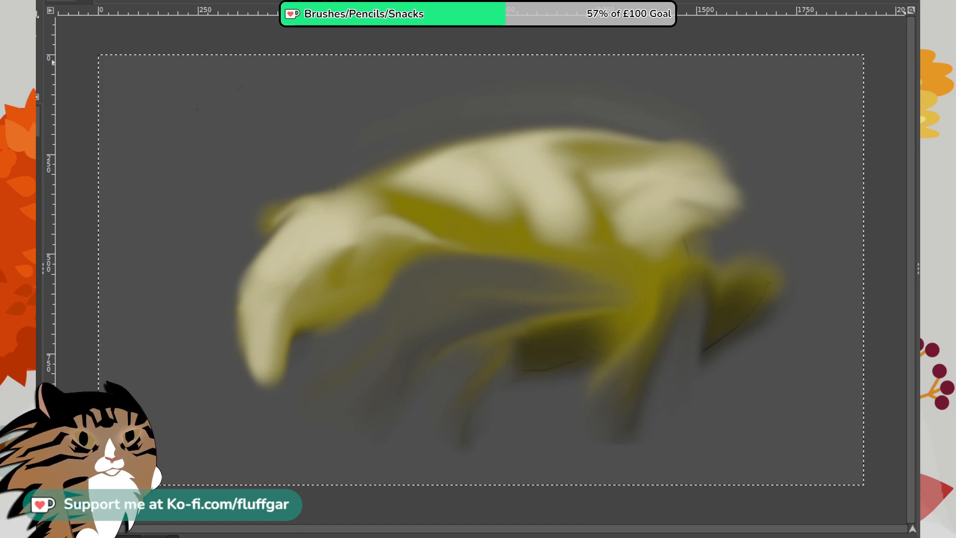
pyautogui.moveTo(655, 399)
pyautogui.mouseDown()
pyautogui.moveTo(627, 410)
pyautogui.moveTo(659, 314)
pyautogui.moveTo(637, 325)
pyautogui.moveTo(606, 407)
pyautogui.moveTo(583, 382)
pyautogui.moveTo(597, 322)
pyautogui.moveTo(445, 374)
pyautogui.moveTo(460, 399)
pyautogui.moveTo(523, 336)
pyautogui.moveTo(698, 303)
pyautogui.moveTo(648, 236)
pyautogui.moveTo(736, 252)
pyautogui.moveTo(666, 204)
pyautogui.moveTo(732, 240)
pyautogui.moveTo(668, 380)
pyautogui.moveTo(707, 300)
pyautogui.moveTo(711, 367)
pyautogui.moveTo(762, 307)
pyautogui.moveTo(792, 297)
pyautogui.moveTo(689, 374)
pyautogui.moveTo(606, 400)
pyautogui.moveTo(576, 343)
pyautogui.moveTo(394, 410)
pyautogui.moveTo(496, 337)
pyautogui.moveTo(548, 361)
pyautogui.mouseUp()
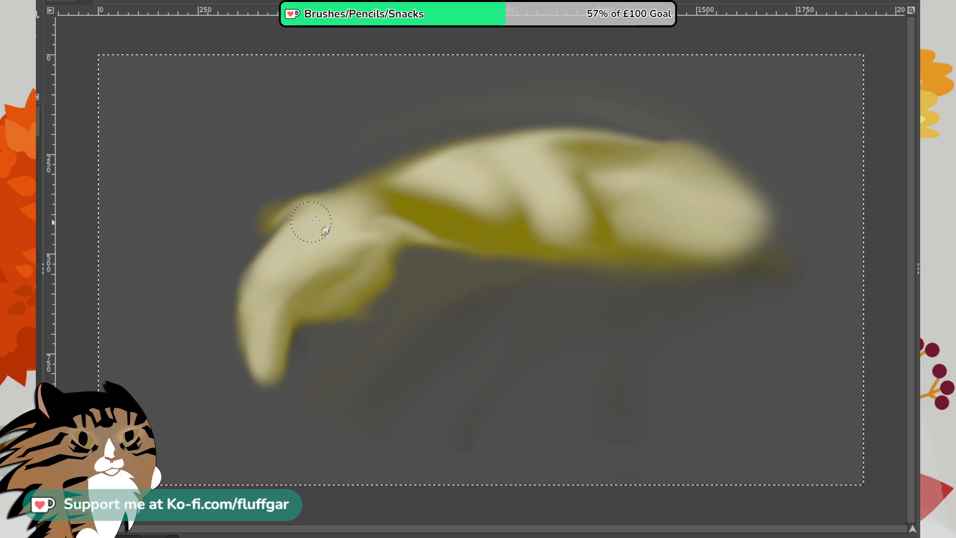
# - Smudge the head and ear into a smooth curved contour, and round off the body's blunt rear end
pyautogui.moveTo(384, 175)
pyautogui.mouseDown()
pyautogui.moveTo(352, 198)
pyautogui.moveTo(396, 169)
pyautogui.moveTo(382, 182)
pyautogui.moveTo(406, 216)
pyautogui.mouseUp()
pyautogui.moveTo(405, 262)
pyautogui.mouseDown()
pyautogui.moveTo(334, 329)
pyautogui.moveTo(278, 335)
pyautogui.mouseUp()
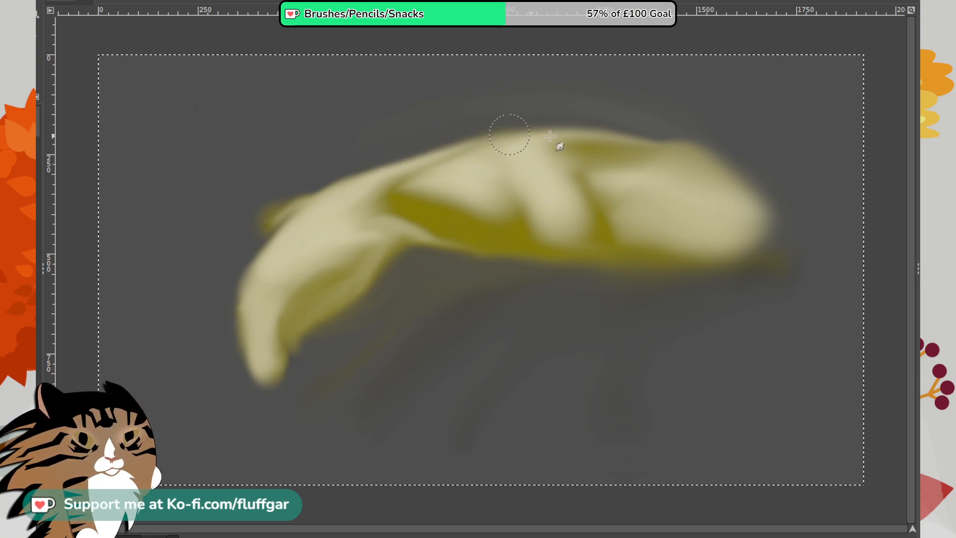
pyautogui.moveTo(304, 184)
pyautogui.mouseDown()
pyautogui.moveTo(271, 216)
pyautogui.moveTo(299, 182)
pyautogui.moveTo(246, 273)
pyautogui.mouseUp()
pyautogui.moveTo(274, 219)
pyautogui.mouseDown()
pyautogui.moveTo(229, 284)
pyautogui.moveTo(230, 331)
pyautogui.moveTo(264, 289)
pyautogui.moveTo(266, 262)
pyautogui.moveTo(258, 267)
pyautogui.moveTo(309, 230)
pyautogui.moveTo(273, 265)
pyautogui.moveTo(333, 208)
pyautogui.mouseUp()
pyautogui.moveTo(315, 267)
pyautogui.mouseDown()
pyautogui.moveTo(274, 250)
pyautogui.moveTo(305, 227)
pyautogui.mouseUp()
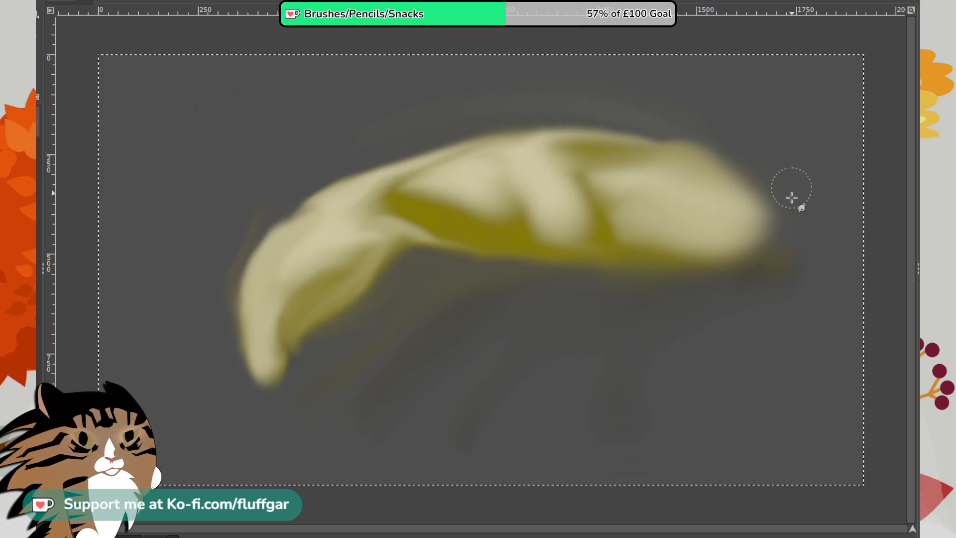
pyautogui.moveTo(664, 162); pyautogui.dragTo(757, 202)
pyautogui.moveTo(706, 182); pyautogui.dragTo(760, 219)
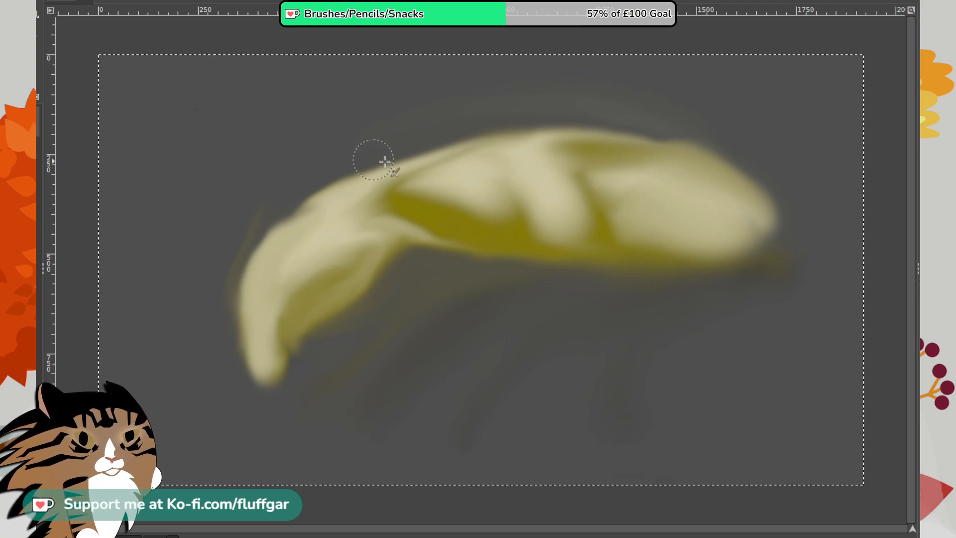
# - Airbrush olive over the body's lower half and drooping end, with dark shading along the underside
pyautogui.moveTo(469, 215)
pyautogui.mouseDown()
pyautogui.moveTo(444, 225)
pyautogui.moveTo(644, 226)
pyautogui.moveTo(482, 232)
pyautogui.moveTo(577, 217)
pyautogui.moveTo(535, 222)
pyautogui.moveTo(579, 235)
pyautogui.moveTo(501, 239)
pyautogui.moveTo(632, 232)
pyautogui.moveTo(482, 224)
pyautogui.moveTo(612, 238)
pyautogui.moveTo(425, 202)
pyautogui.moveTo(609, 215)
pyautogui.moveTo(473, 211)
pyautogui.moveTo(647, 229)
pyautogui.moveTo(519, 206)
pyautogui.moveTo(606, 211)
pyautogui.moveTo(461, 214)
pyautogui.moveTo(559, 191)
pyautogui.moveTo(482, 210)
pyautogui.moveTo(441, 244)
pyautogui.moveTo(407, 239)
pyautogui.moveTo(429, 231)
pyautogui.moveTo(377, 226)
pyautogui.moveTo(470, 194)
pyautogui.moveTo(461, 250)
pyautogui.moveTo(453, 227)
pyautogui.mouseUp()
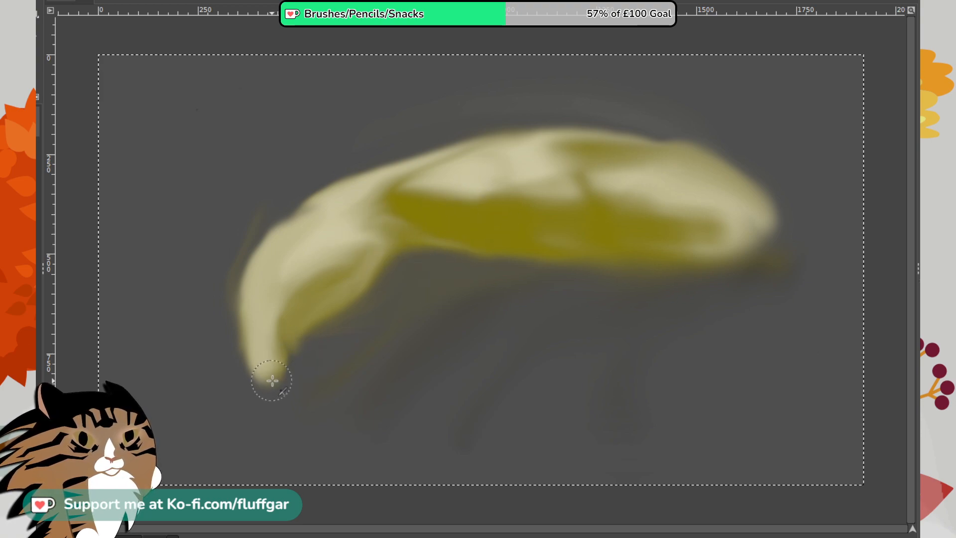
pyautogui.moveTo(272, 381)
pyautogui.mouseDown()
pyautogui.moveTo(274, 324)
pyautogui.moveTo(270, 378)
pyautogui.moveTo(246, 349)
pyautogui.moveTo(274, 267)
pyautogui.moveTo(251, 335)
pyautogui.moveTo(268, 275)
pyautogui.moveTo(243, 321)
pyautogui.moveTo(307, 268)
pyautogui.moveTo(313, 317)
pyautogui.moveTo(387, 251)
pyautogui.moveTo(259, 296)
pyautogui.moveTo(277, 254)
pyautogui.moveTo(264, 257)
pyautogui.moveTo(256, 363)
pyautogui.moveTo(276, 338)
pyautogui.moveTo(289, 262)
pyautogui.moveTo(248, 321)
pyautogui.moveTo(320, 229)
pyautogui.mouseUp()
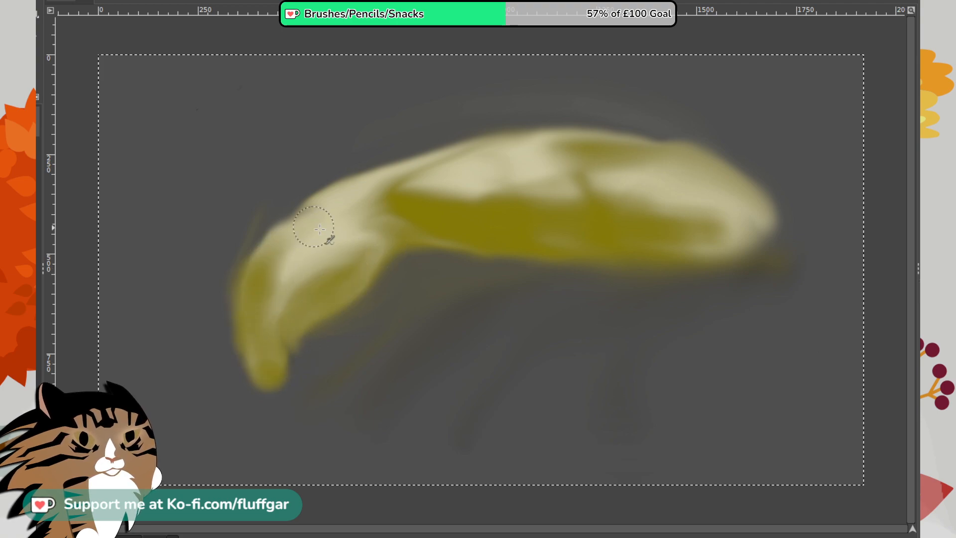
pyautogui.moveTo(714, 231)
pyautogui.mouseDown()
pyautogui.moveTo(659, 271)
pyautogui.moveTo(757, 213)
pyautogui.mouseUp()
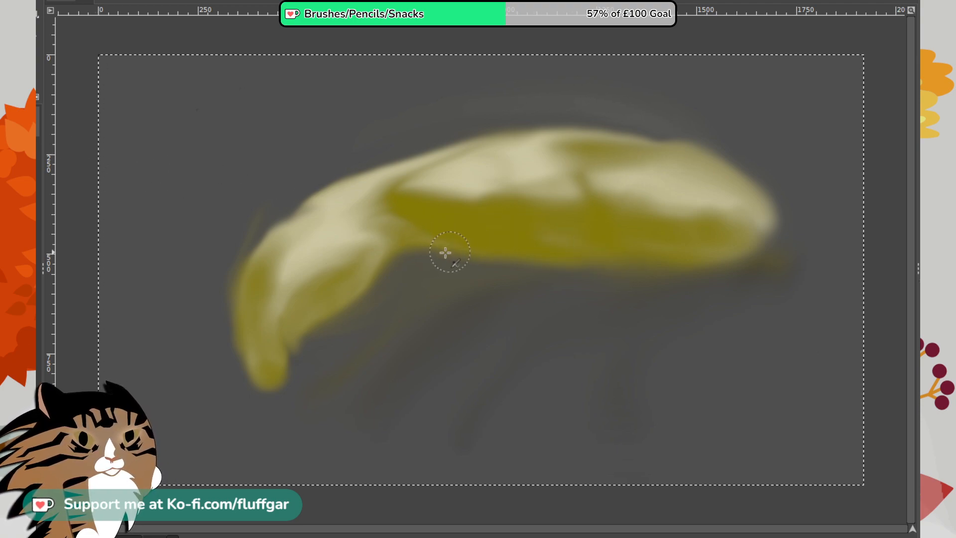
pyautogui.moveTo(445, 252)
pyautogui.mouseDown()
pyautogui.moveTo(602, 269)
pyautogui.moveTo(463, 245)
pyautogui.moveTo(581, 254)
pyautogui.moveTo(599, 267)
pyautogui.moveTo(657, 261)
pyautogui.moveTo(405, 235)
pyautogui.moveTo(429, 236)
pyautogui.mouseUp()
pyautogui.moveTo(265, 383)
pyautogui.mouseDown()
pyautogui.moveTo(288, 372)
pyautogui.moveTo(295, 336)
pyautogui.moveTo(355, 290)
pyautogui.moveTo(341, 311)
pyautogui.moveTo(390, 238)
pyautogui.moveTo(370, 279)
pyautogui.moveTo(413, 227)
pyautogui.mouseUp()
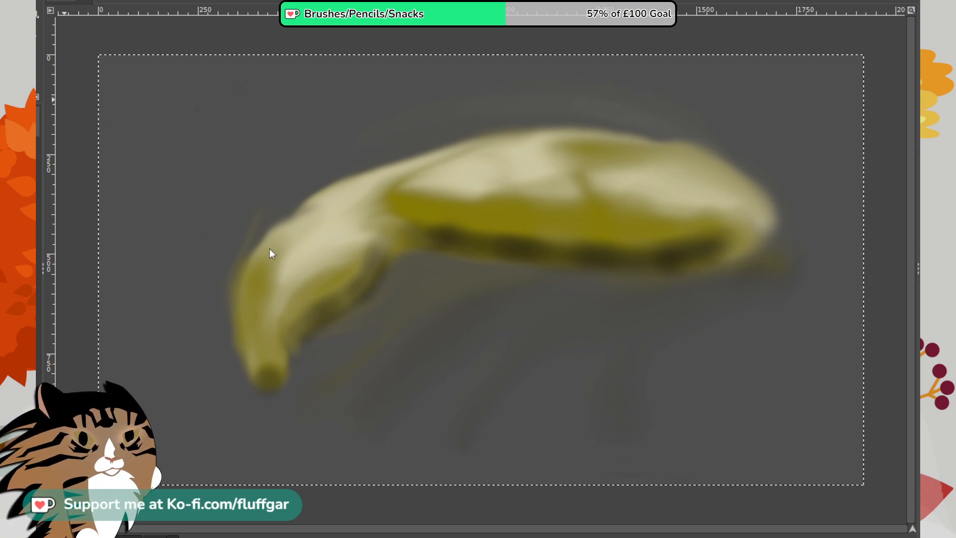
# - Airbrush pale cream highlights in patches along the upper back and over the bend of the drooping end
pyautogui.moveTo(385, 160)
pyautogui.mouseDown()
pyautogui.moveTo(449, 184)
pyautogui.moveTo(399, 182)
pyautogui.moveTo(475, 232)
pyautogui.moveTo(393, 183)
pyautogui.moveTo(431, 174)
pyautogui.moveTo(473, 189)
pyautogui.moveTo(588, 161)
pyautogui.moveTo(533, 145)
pyautogui.moveTo(548, 176)
pyautogui.moveTo(505, 147)
pyautogui.moveTo(563, 215)
pyautogui.moveTo(531, 145)
pyautogui.moveTo(570, 172)
pyautogui.moveTo(577, 166)
pyautogui.moveTo(523, 143)
pyautogui.moveTo(627, 170)
pyautogui.moveTo(536, 141)
pyautogui.moveTo(601, 161)
pyautogui.moveTo(505, 160)
pyautogui.moveTo(601, 165)
pyautogui.moveTo(536, 148)
pyautogui.moveTo(395, 196)
pyautogui.moveTo(389, 185)
pyautogui.moveTo(434, 172)
pyautogui.moveTo(375, 188)
pyautogui.moveTo(447, 188)
pyautogui.moveTo(439, 188)
pyautogui.moveTo(646, 162)
pyautogui.moveTo(725, 181)
pyautogui.moveTo(705, 163)
pyautogui.moveTo(695, 174)
pyautogui.moveTo(726, 190)
pyautogui.moveTo(689, 166)
pyautogui.moveTo(731, 194)
pyautogui.moveTo(705, 170)
pyautogui.moveTo(674, 168)
pyautogui.moveTo(704, 187)
pyautogui.moveTo(696, 207)
pyautogui.moveTo(683, 195)
pyautogui.moveTo(705, 178)
pyautogui.moveTo(712, 185)
pyautogui.moveTo(571, 179)
pyautogui.moveTo(594, 163)
pyautogui.moveTo(438, 191)
pyautogui.moveTo(382, 178)
pyautogui.moveTo(412, 192)
pyautogui.moveTo(279, 240)
pyautogui.mouseUp()
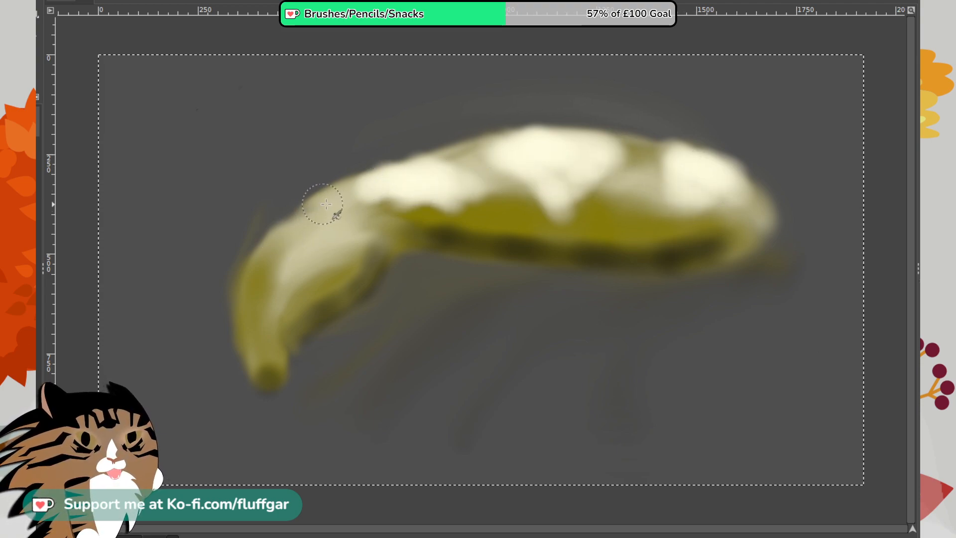
pyautogui.moveTo(326, 204)
pyautogui.mouseDown()
pyautogui.moveTo(271, 249)
pyautogui.moveTo(320, 217)
pyautogui.moveTo(301, 230)
pyautogui.moveTo(308, 253)
pyautogui.moveTo(307, 236)
pyautogui.moveTo(235, 317)
pyautogui.moveTo(267, 264)
pyautogui.moveTo(323, 240)
pyautogui.moveTo(273, 308)
pyautogui.moveTo(325, 285)
pyautogui.moveTo(309, 254)
pyautogui.moveTo(244, 300)
pyautogui.mouseUp()
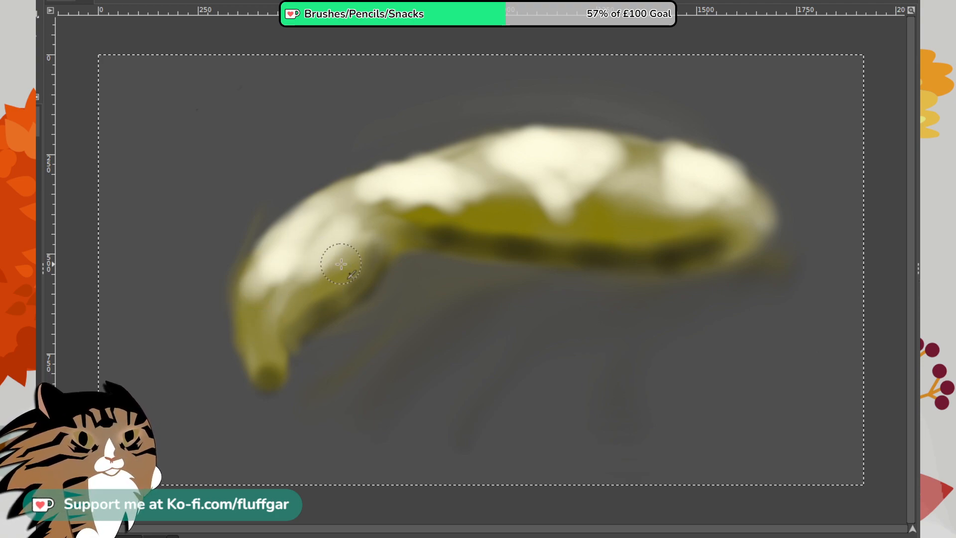
pyautogui.moveTo(340, 264)
pyautogui.mouseDown()
pyautogui.moveTo(282, 303)
pyautogui.moveTo(251, 298)
pyautogui.mouseUp()
# - Smudge the cream highlight patches with a small brush into short, fur-like streaks running down over the olive
pyautogui.moveTo(526, 156)
pyautogui.mouseDown()
pyautogui.moveTo(559, 152)
pyautogui.moveTo(517, 158)
pyautogui.moveTo(566, 161)
pyautogui.moveTo(516, 156)
pyautogui.moveTo(558, 150)
pyautogui.moveTo(507, 147)
pyautogui.moveTo(607, 134)
pyautogui.moveTo(514, 147)
pyautogui.moveTo(523, 130)
pyautogui.moveTo(608, 162)
pyautogui.moveTo(594, 140)
pyautogui.moveTo(555, 141)
pyautogui.moveTo(600, 136)
pyautogui.moveTo(520, 133)
pyautogui.moveTo(623, 138)
pyautogui.mouseUp()
pyautogui.moveTo(567, 155); pyautogui.dragTo(604, 207)
pyautogui.moveTo(533, 151); pyautogui.dragTo(590, 205)
pyautogui.moveTo(563, 149); pyautogui.dragTo(580, 201)
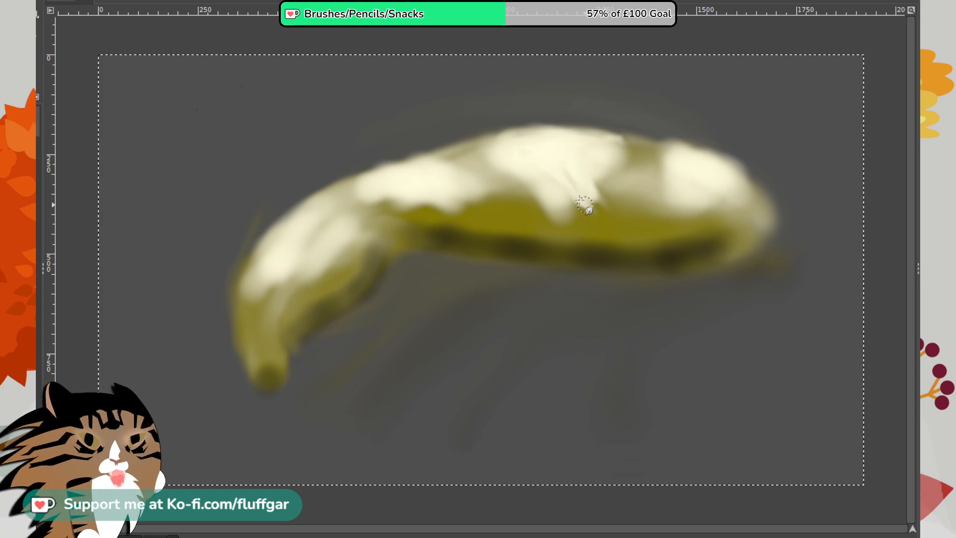
pyautogui.moveTo(558, 153)
pyautogui.mouseDown()
pyautogui.moveTo(553, 197)
pyautogui.moveTo(566, 205)
pyautogui.moveTo(594, 158)
pyautogui.moveTo(585, 191)
pyautogui.moveTo(604, 183)
pyautogui.moveTo(574, 159)
pyautogui.moveTo(614, 216)
pyautogui.moveTo(618, 171)
pyautogui.moveTo(603, 174)
pyautogui.moveTo(642, 198)
pyautogui.mouseUp()
pyautogui.moveTo(616, 154)
pyautogui.mouseDown()
pyautogui.moveTo(625, 198)
pyautogui.moveTo(648, 193)
pyautogui.mouseUp()
pyautogui.moveTo(648, 143)
pyautogui.mouseDown()
pyautogui.moveTo(674, 183)
pyautogui.moveTo(638, 148)
pyautogui.moveTo(668, 184)
pyautogui.moveTo(653, 142)
pyautogui.moveTo(669, 160)
pyautogui.moveTo(715, 170)
pyautogui.moveTo(657, 143)
pyautogui.moveTo(688, 169)
pyautogui.moveTo(666, 156)
pyautogui.mouseUp()
pyautogui.moveTo(436, 174)
pyautogui.mouseDown()
pyautogui.moveTo(456, 161)
pyautogui.moveTo(386, 180)
pyautogui.moveTo(441, 164)
pyautogui.moveTo(500, 215)
pyautogui.moveTo(423, 167)
pyautogui.moveTo(485, 201)
pyautogui.mouseUp()
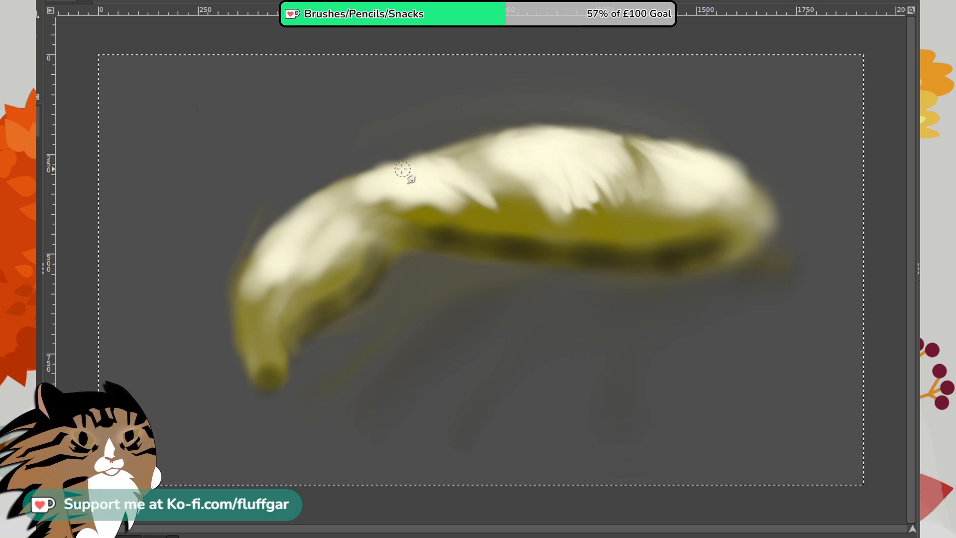
pyautogui.moveTo(402, 173)
pyautogui.mouseDown()
pyautogui.moveTo(484, 200)
pyautogui.moveTo(402, 187)
pyautogui.moveTo(483, 204)
pyautogui.mouseUp()
pyautogui.moveTo(416, 205); pyautogui.dragTo(426, 202)
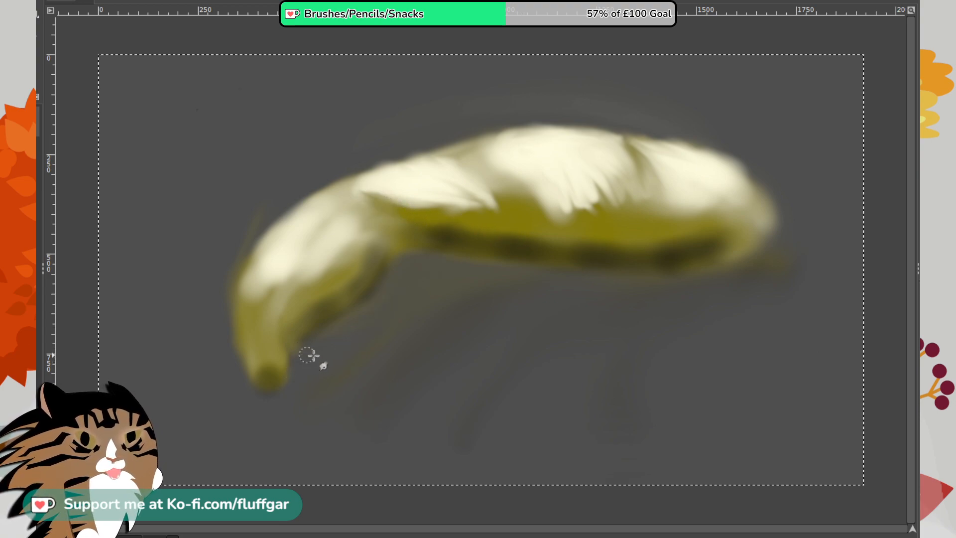
# - Smudge the tip of the drooping end into a narrow, finger-like point
pyautogui.moveTo(283, 347); pyautogui.dragTo(296, 388)
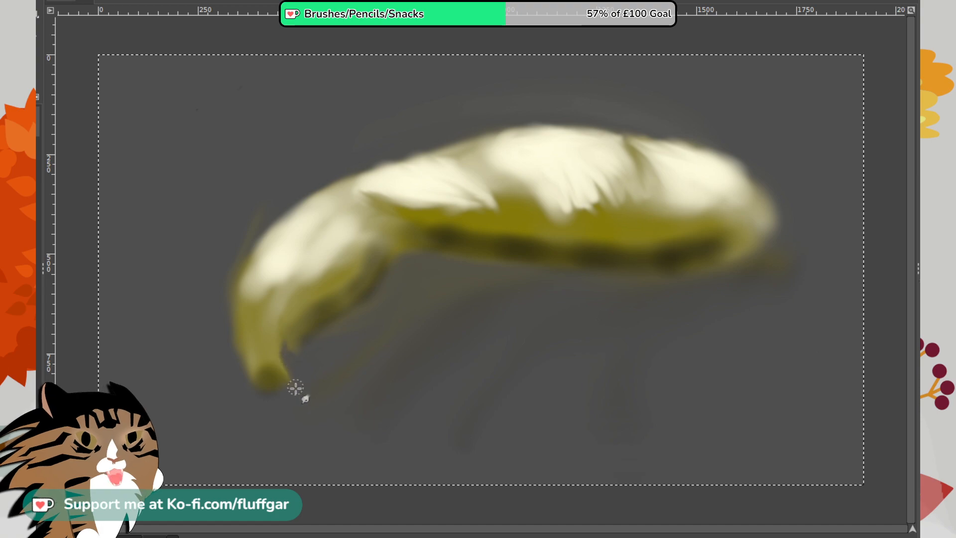
pyautogui.moveTo(247, 355)
pyautogui.mouseDown()
pyautogui.moveTo(260, 402)
pyautogui.moveTo(269, 400)
pyautogui.moveTo(263, 391)
pyautogui.mouseUp()
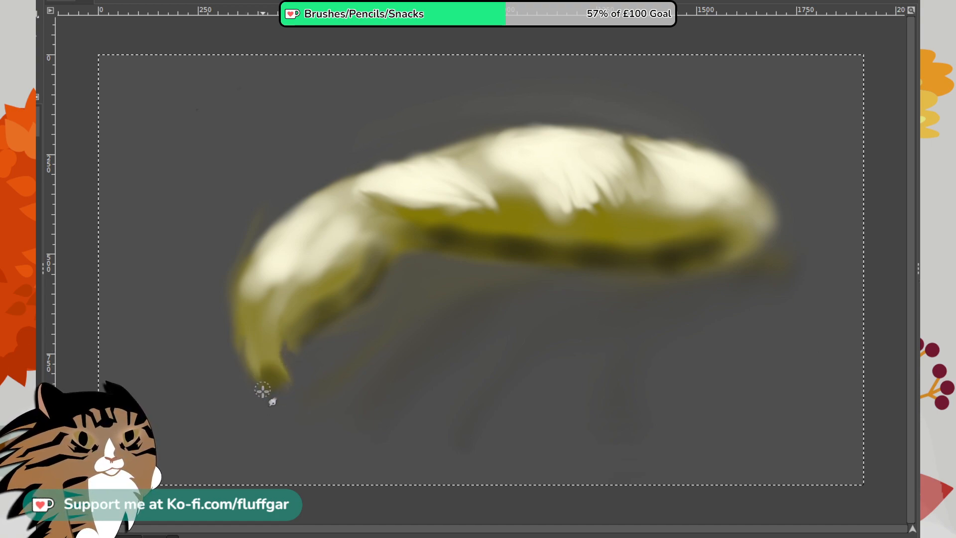
pyautogui.moveTo(249, 332); pyautogui.dragTo(260, 383)
pyautogui.moveTo(245, 348)
pyautogui.mouseDown()
pyautogui.moveTo(253, 385)
pyautogui.moveTo(250, 366)
pyautogui.mouseUp()
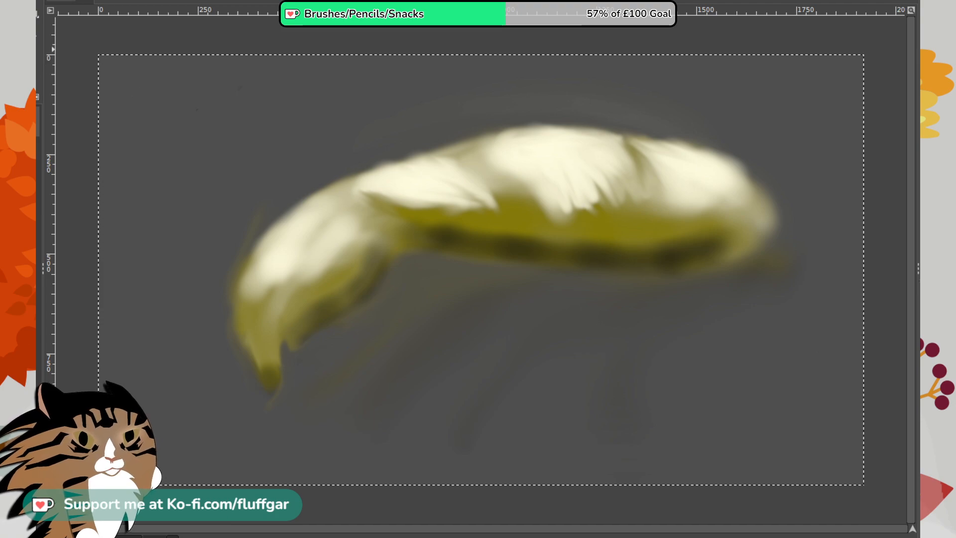
# - Erase the soft fringes along the drooping end's outer edge and beneath the body to sharpen the contour
pyautogui.hotkey('shift', 'e')
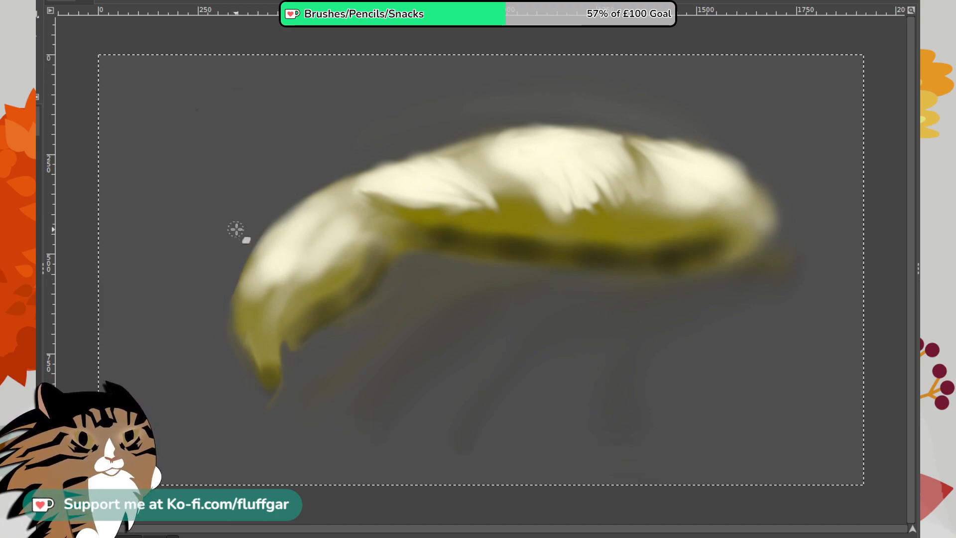
pyautogui.moveTo(218, 280); pyautogui.dragTo(249, 400)
pyautogui.moveTo(398, 272); pyautogui.dragTo(463, 283)
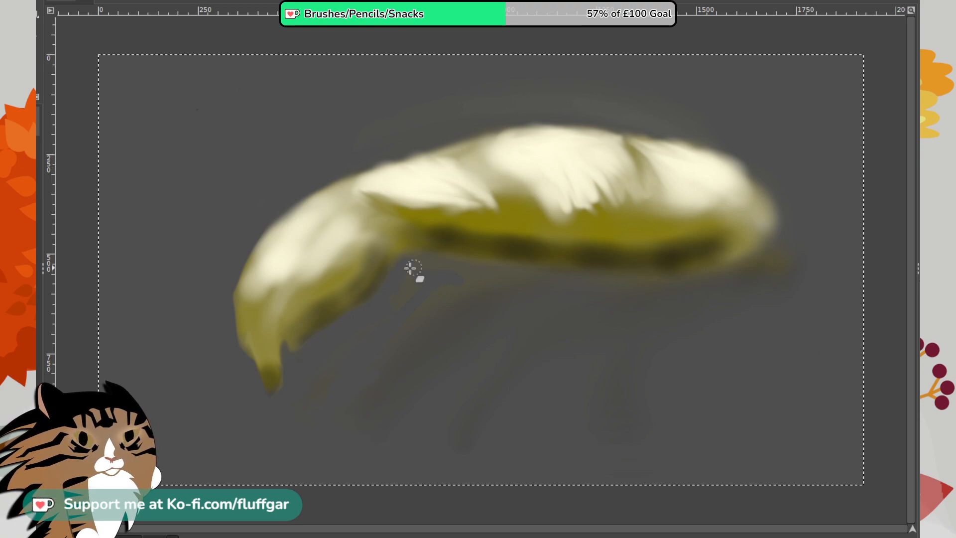
pyautogui.moveTo(401, 259)
pyautogui.mouseDown()
pyautogui.moveTo(516, 275)
pyautogui.moveTo(402, 256)
pyautogui.moveTo(507, 274)
pyautogui.moveTo(424, 259)
pyautogui.mouseUp()
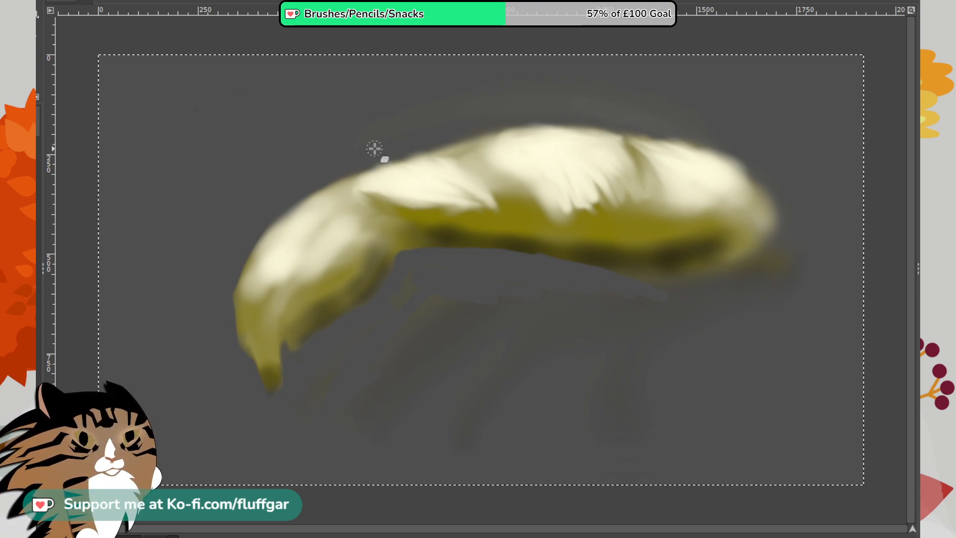
# - Erase along the upper back to give it a clean, smooth edge and thin out the stray haze above it
pyautogui.moveTo(412, 155)
pyautogui.mouseDown()
pyautogui.moveTo(524, 131)
pyautogui.moveTo(434, 140)
pyautogui.moveTo(578, 124)
pyautogui.moveTo(463, 135)
pyautogui.moveTo(524, 131)
pyautogui.mouseUp()
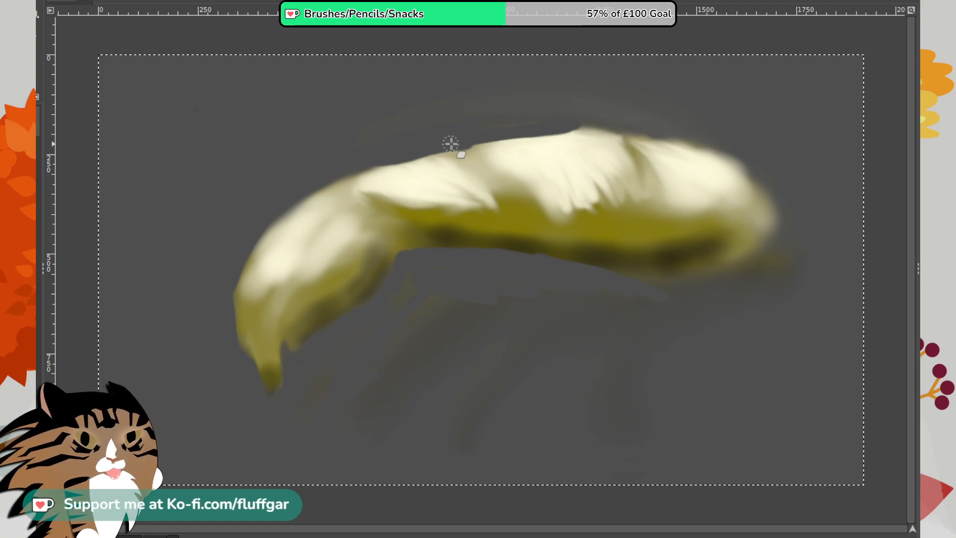
pyautogui.moveTo(450, 143); pyautogui.dragTo(619, 127)
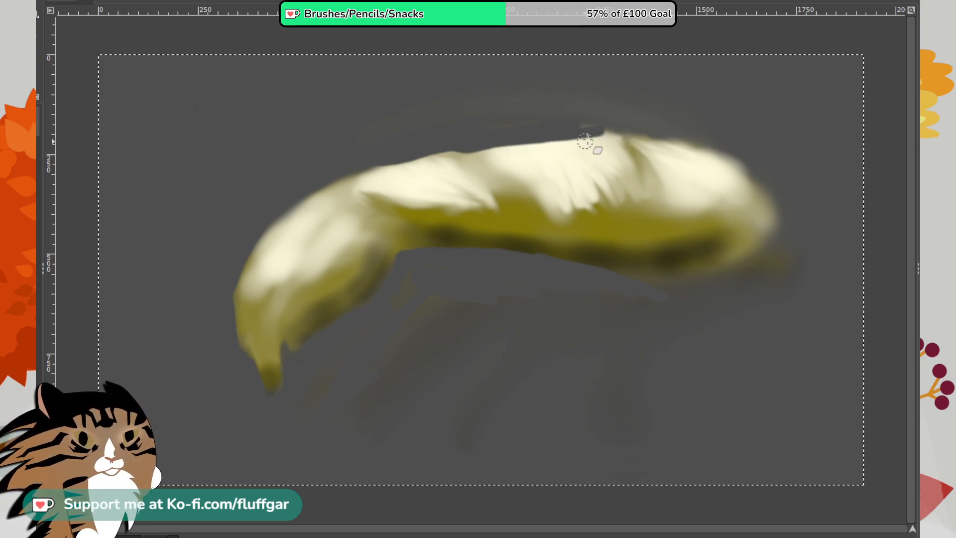
pyautogui.moveTo(457, 132); pyautogui.dragTo(694, 120)
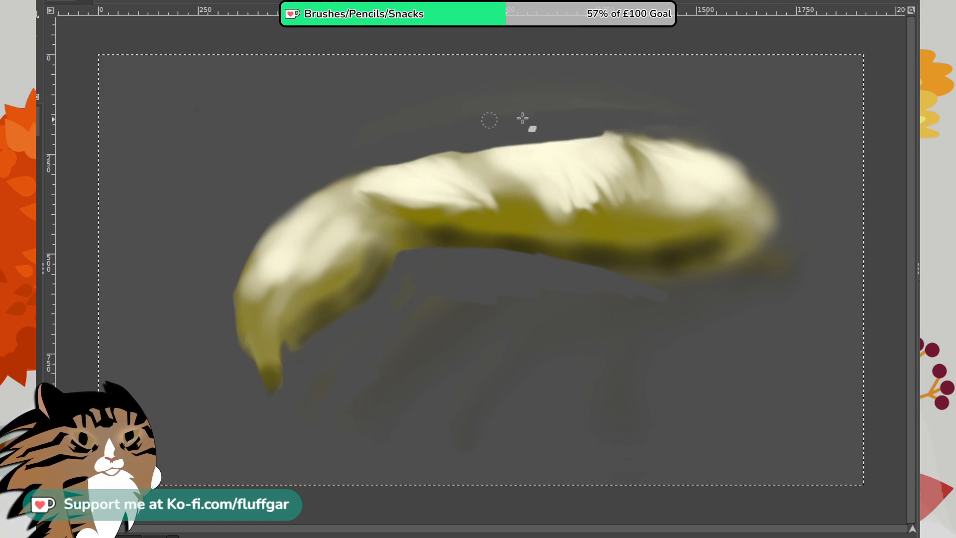
pyautogui.moveTo(523, 119)
pyautogui.mouseDown()
pyautogui.moveTo(620, 131)
pyautogui.moveTo(573, 136)
pyautogui.moveTo(659, 134)
pyautogui.mouseUp()
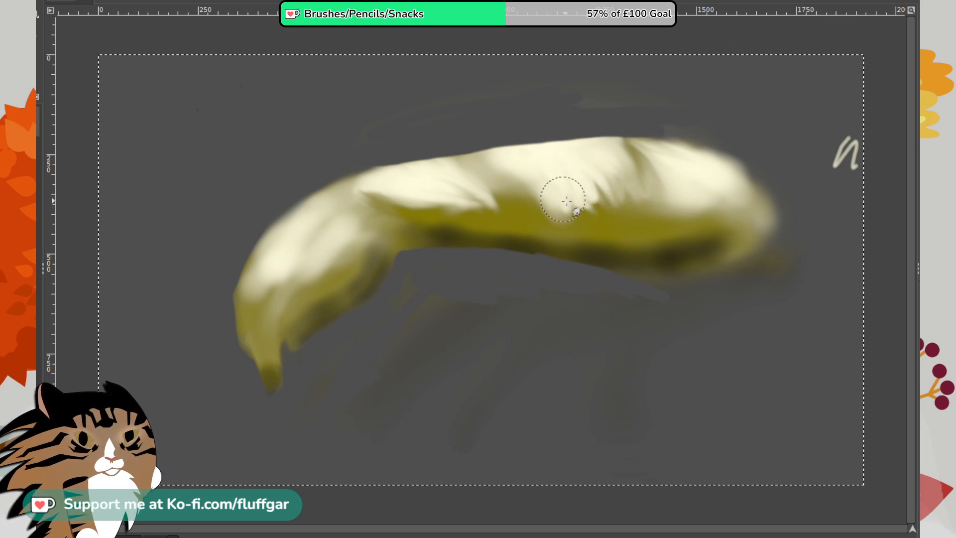
# - Smudge the highlights and underside shadow into softer bands, drawing olive upward and adding small streaks down into the dark area
pyautogui.moveTo(516, 186)
pyautogui.mouseDown()
pyautogui.moveTo(549, 184)
pyautogui.moveTo(539, 191)
pyautogui.moveTo(564, 207)
pyautogui.moveTo(550, 216)
pyautogui.moveTo(597, 203)
pyautogui.moveTo(614, 186)
pyautogui.mouseUp()
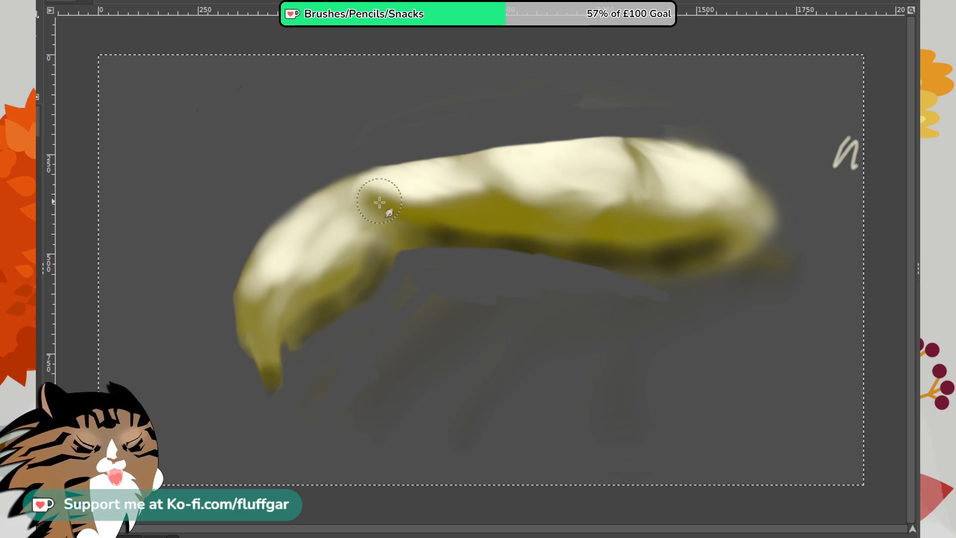
pyautogui.moveTo(657, 203)
pyautogui.mouseDown()
pyautogui.moveTo(637, 196)
pyautogui.moveTo(628, 167)
pyautogui.moveTo(667, 214)
pyautogui.mouseUp()
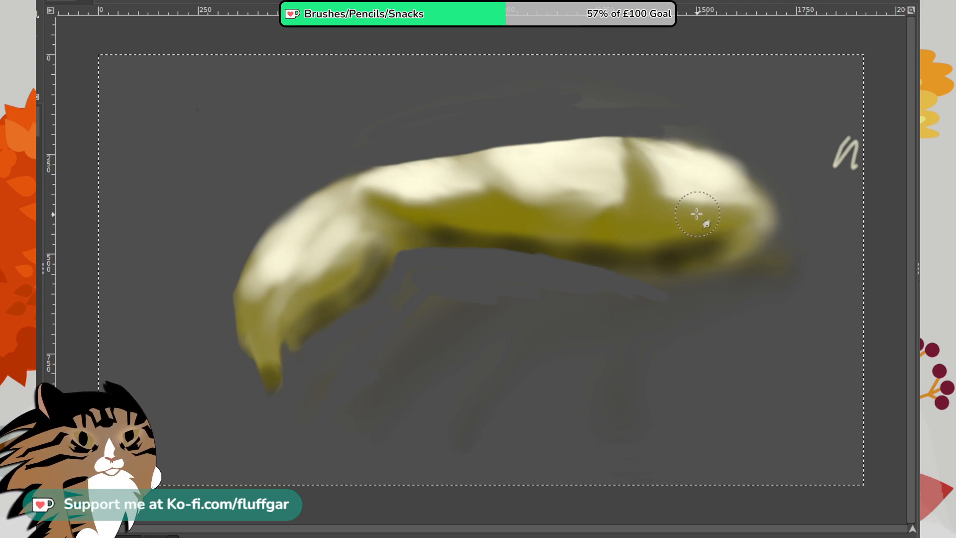
pyautogui.moveTo(671, 195)
pyautogui.mouseDown()
pyautogui.moveTo(716, 205)
pyautogui.moveTo(723, 186)
pyautogui.moveTo(727, 203)
pyautogui.moveTo(681, 191)
pyautogui.moveTo(610, 205)
pyautogui.moveTo(607, 184)
pyautogui.moveTo(618, 168)
pyautogui.moveTo(611, 211)
pyautogui.moveTo(600, 213)
pyautogui.moveTo(552, 184)
pyautogui.moveTo(503, 184)
pyautogui.moveTo(515, 202)
pyautogui.moveTo(592, 210)
pyautogui.moveTo(617, 195)
pyautogui.moveTo(505, 203)
pyautogui.moveTo(480, 178)
pyautogui.moveTo(501, 234)
pyautogui.moveTo(449, 191)
pyautogui.moveTo(485, 193)
pyautogui.moveTo(458, 189)
pyautogui.moveTo(446, 206)
pyautogui.moveTo(401, 192)
pyautogui.mouseUp()
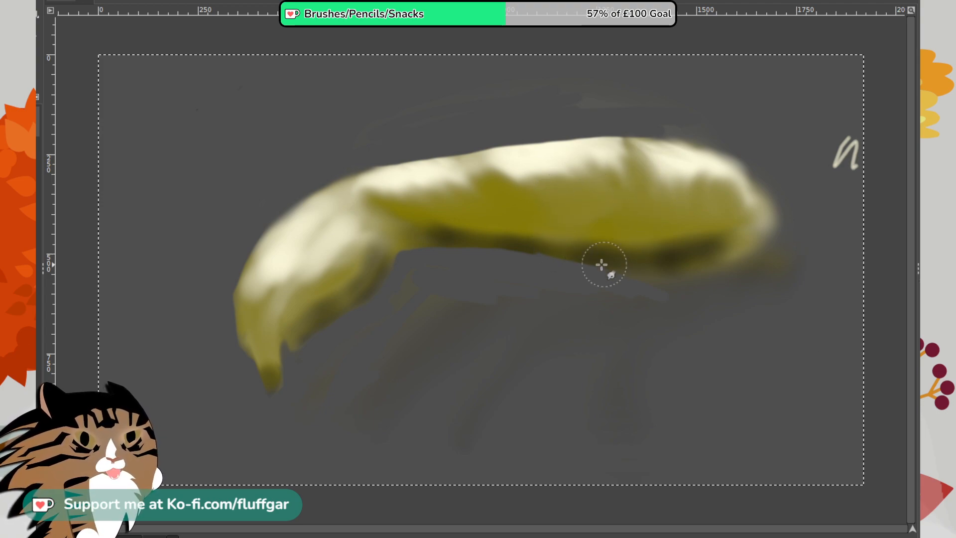
pyautogui.moveTo(622, 248)
pyautogui.mouseDown()
pyautogui.moveTo(657, 217)
pyautogui.moveTo(661, 243)
pyautogui.moveTo(670, 237)
pyautogui.moveTo(567, 234)
pyautogui.moveTo(593, 219)
pyautogui.moveTo(533, 237)
pyautogui.moveTo(539, 224)
pyautogui.moveTo(567, 216)
pyautogui.moveTo(545, 243)
pyautogui.moveTo(501, 218)
pyautogui.moveTo(479, 230)
pyautogui.moveTo(487, 212)
pyautogui.moveTo(445, 235)
pyautogui.moveTo(435, 230)
pyautogui.moveTo(492, 239)
pyautogui.moveTo(460, 228)
pyautogui.moveTo(504, 229)
pyautogui.moveTo(531, 210)
pyautogui.moveTo(516, 232)
pyautogui.moveTo(565, 239)
pyautogui.moveTo(465, 216)
pyautogui.moveTo(536, 244)
pyautogui.moveTo(483, 220)
pyautogui.moveTo(535, 235)
pyautogui.moveTo(427, 228)
pyautogui.moveTo(479, 224)
pyautogui.moveTo(477, 197)
pyautogui.moveTo(417, 217)
pyautogui.moveTo(498, 217)
pyautogui.moveTo(467, 224)
pyautogui.moveTo(539, 235)
pyautogui.moveTo(452, 225)
pyautogui.moveTo(402, 234)
pyautogui.moveTo(460, 251)
pyautogui.moveTo(409, 229)
pyautogui.moveTo(538, 224)
pyautogui.moveTo(611, 245)
pyautogui.moveTo(525, 230)
pyautogui.moveTo(599, 222)
pyautogui.moveTo(572, 237)
pyautogui.moveTo(554, 227)
pyautogui.moveTo(608, 244)
pyautogui.moveTo(572, 241)
pyautogui.moveTo(624, 243)
pyautogui.moveTo(671, 231)
pyautogui.moveTo(604, 240)
pyautogui.moveTo(675, 222)
pyautogui.moveTo(648, 244)
pyautogui.moveTo(712, 222)
pyautogui.moveTo(695, 260)
pyautogui.moveTo(721, 228)
pyautogui.moveTo(702, 249)
pyautogui.moveTo(693, 231)
pyautogui.mouseUp()
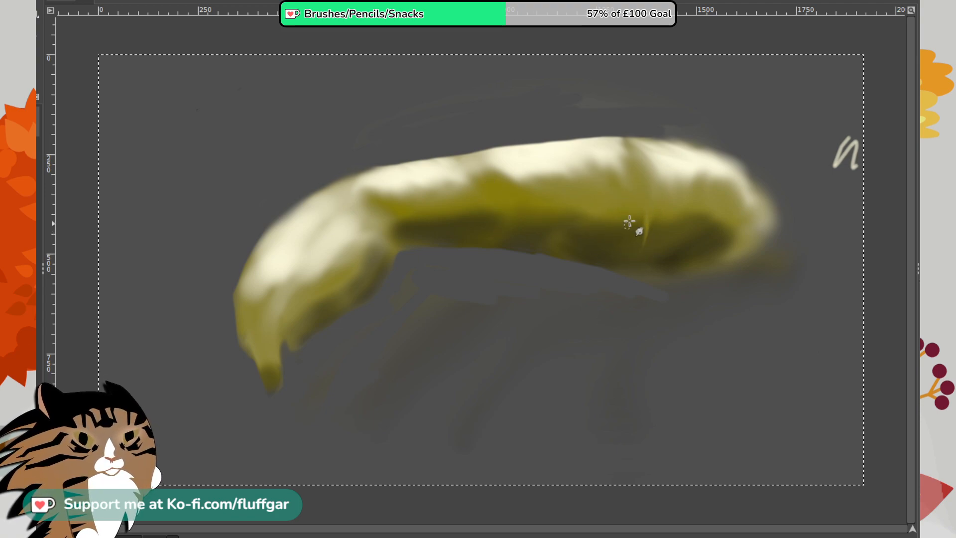
pyautogui.moveTo(499, 212); pyautogui.dragTo(489, 241)
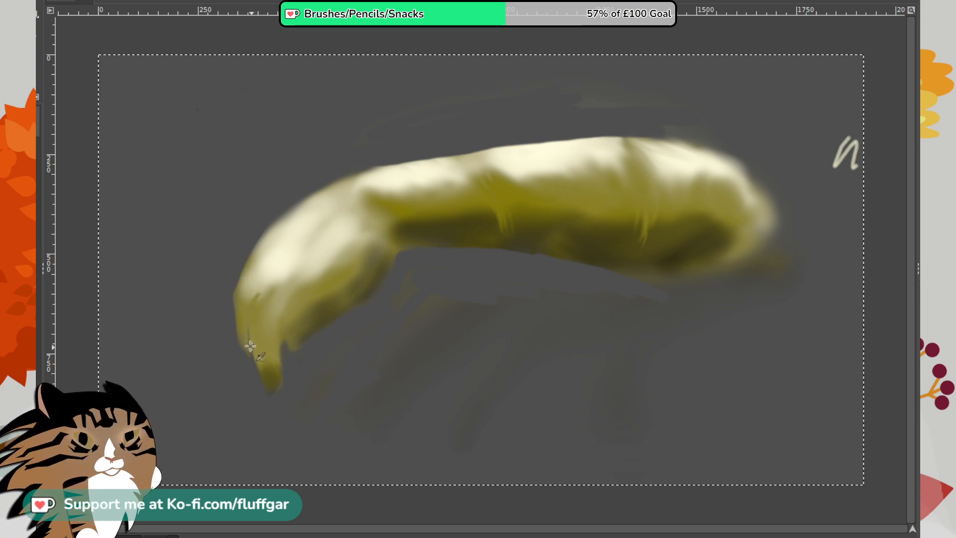
# - Draw thin dark crease lines on the drooping end to separate it into fingers
pyautogui.moveTo(250, 347)
pyautogui.mouseDown()
pyautogui.moveTo(246, 297)
pyautogui.moveTo(249, 322)
pyautogui.moveTo(250, 301)
pyautogui.moveTo(257, 292)
pyautogui.moveTo(246, 316)
pyautogui.moveTo(275, 277)
pyautogui.moveTo(245, 317)
pyautogui.moveTo(277, 271)
pyautogui.moveTo(263, 294)
pyautogui.moveTo(274, 275)
pyautogui.mouseUp()
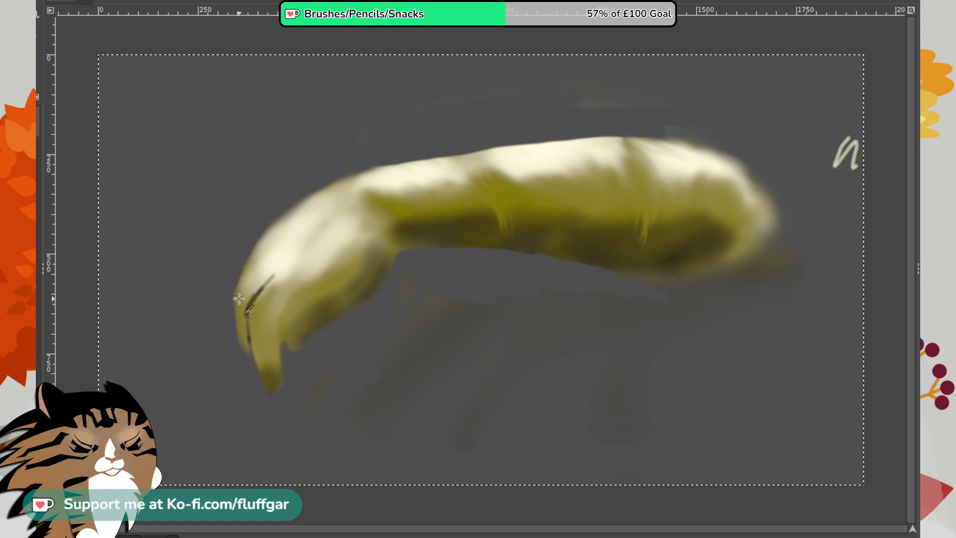
pyautogui.moveTo(249, 268)
pyautogui.mouseDown()
pyautogui.moveTo(236, 286)
pyautogui.moveTo(264, 256)
pyautogui.mouseUp()
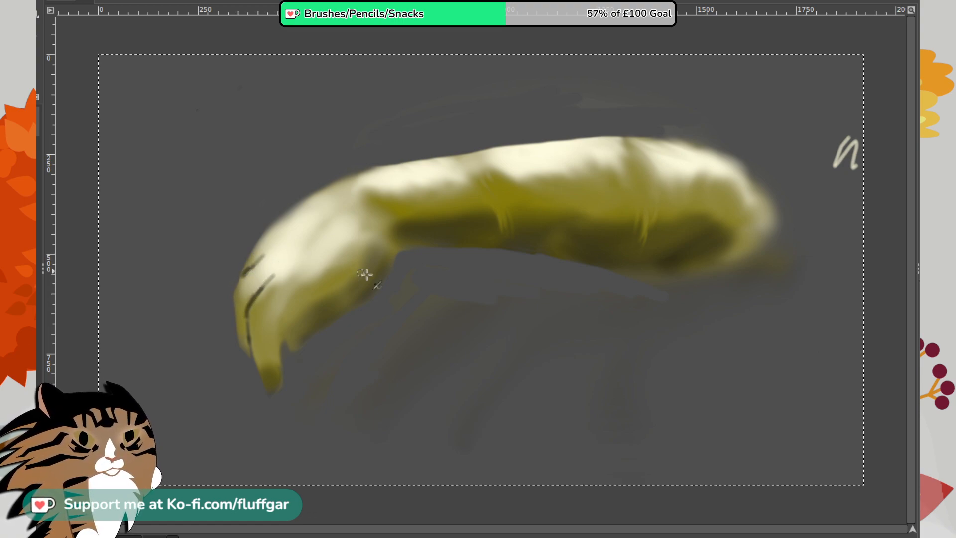
pyautogui.moveTo(284, 337)
pyautogui.mouseDown()
pyautogui.moveTo(293, 306)
pyautogui.moveTo(339, 282)
pyautogui.mouseUp()
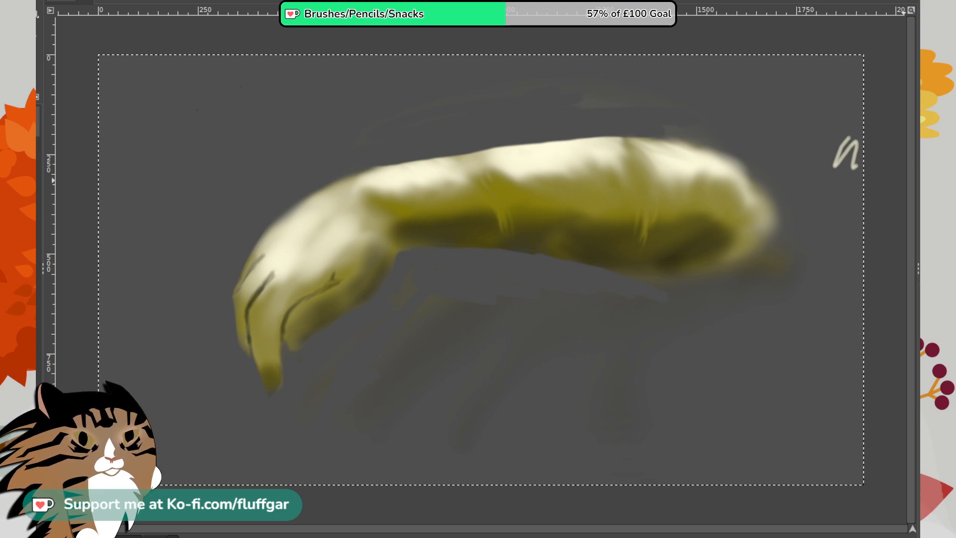
# - Airbrush olive test dabs and scribbles on the empty canvas below the rear of the shape
pyautogui.moveTo(825, 354)
pyautogui.mouseDown()
pyautogui.moveTo(810, 383)
pyautogui.moveTo(818, 389)
pyautogui.moveTo(829, 379)
pyautogui.moveTo(760, 384)
pyautogui.mouseUp()
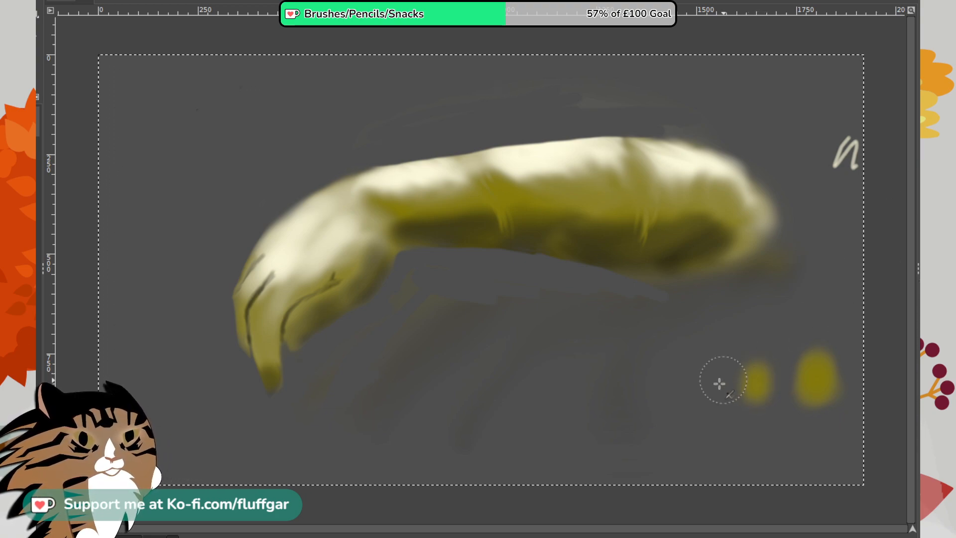
pyautogui.moveTo(685, 405)
pyautogui.mouseDown()
pyautogui.moveTo(707, 428)
pyautogui.moveTo(626, 392)
pyautogui.moveTo(683, 468)
pyautogui.moveTo(620, 392)
pyautogui.moveTo(709, 459)
pyautogui.moveTo(648, 440)
pyautogui.mouseUp()
pyautogui.moveTo(762, 358)
pyautogui.mouseDown()
pyautogui.moveTo(830, 335)
pyautogui.moveTo(852, 342)
pyautogui.mouseUp()
pyautogui.moveTo(765, 470)
pyautogui.mouseDown()
pyautogui.moveTo(790, 414)
pyautogui.moveTo(787, 445)
pyautogui.moveTo(821, 449)
pyautogui.moveTo(824, 423)
pyautogui.moveTo(785, 419)
pyautogui.moveTo(757, 442)
pyautogui.mouseUp()
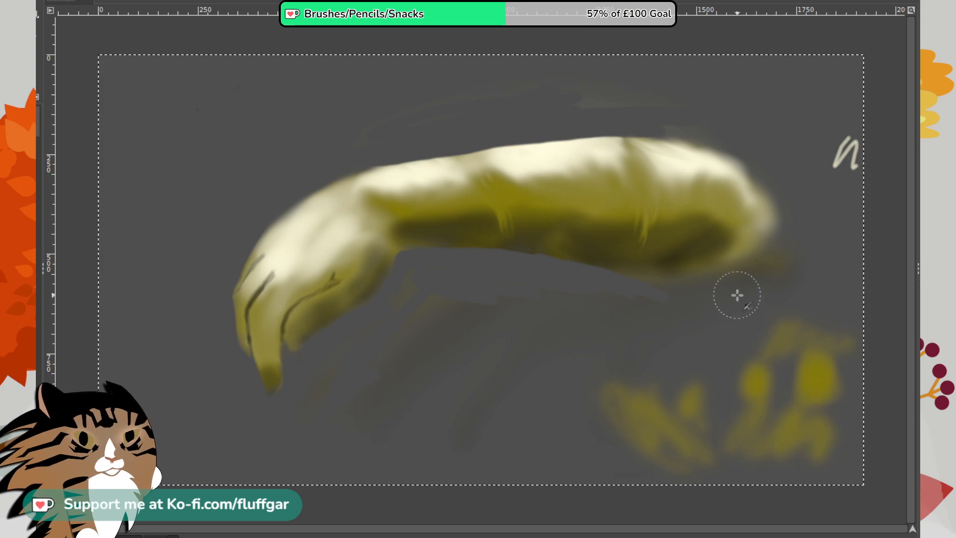
# - Airbrush translucent olive over the hand, the cream highlights and the underside shadow, and darken the longest finger's tip
pyautogui.moveTo(306, 287)
pyautogui.mouseDown()
pyautogui.moveTo(274, 295)
pyautogui.moveTo(321, 248)
pyautogui.moveTo(276, 291)
pyautogui.moveTo(303, 260)
pyautogui.moveTo(307, 267)
pyautogui.moveTo(288, 288)
pyautogui.moveTo(349, 249)
pyautogui.moveTo(299, 285)
pyautogui.mouseUp()
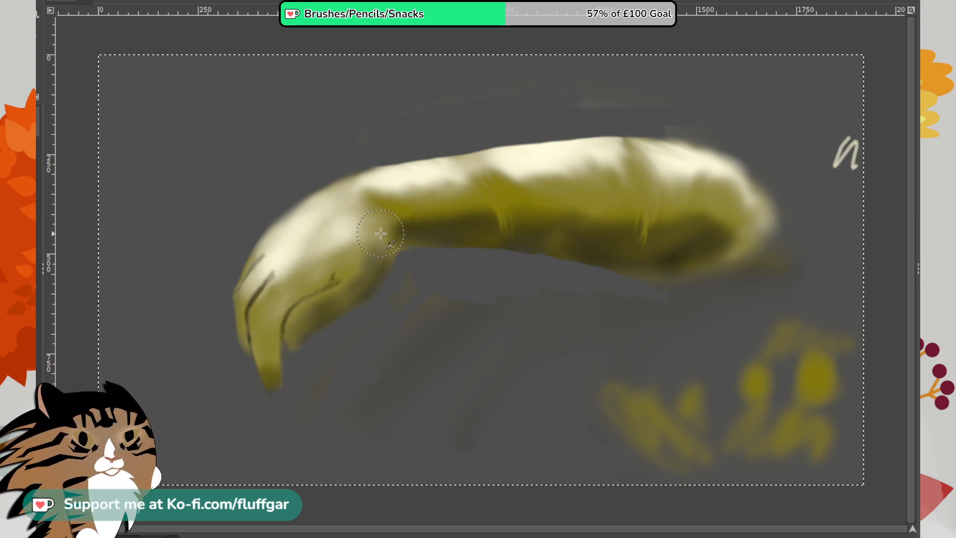
pyautogui.moveTo(343, 250)
pyautogui.mouseDown()
pyautogui.moveTo(368, 228)
pyautogui.moveTo(308, 264)
pyautogui.moveTo(373, 208)
pyautogui.moveTo(242, 297)
pyautogui.moveTo(345, 211)
pyautogui.moveTo(273, 255)
pyautogui.moveTo(285, 232)
pyautogui.moveTo(278, 240)
pyautogui.moveTo(341, 192)
pyautogui.moveTo(284, 237)
pyautogui.moveTo(362, 190)
pyautogui.moveTo(276, 260)
pyautogui.moveTo(369, 196)
pyautogui.moveTo(283, 264)
pyautogui.moveTo(401, 194)
pyautogui.moveTo(382, 190)
pyautogui.moveTo(414, 206)
pyautogui.moveTo(458, 197)
pyautogui.moveTo(411, 189)
pyautogui.moveTo(354, 200)
pyautogui.moveTo(473, 165)
pyautogui.moveTo(378, 194)
pyautogui.moveTo(484, 165)
pyautogui.moveTo(364, 190)
pyautogui.moveTo(430, 175)
pyautogui.moveTo(383, 182)
pyautogui.moveTo(424, 180)
pyautogui.moveTo(447, 222)
pyautogui.moveTo(442, 174)
pyautogui.moveTo(507, 168)
pyautogui.moveTo(495, 170)
pyautogui.moveTo(521, 178)
pyautogui.moveTo(548, 212)
pyautogui.moveTo(530, 159)
pyautogui.moveTo(581, 208)
pyautogui.mouseUp()
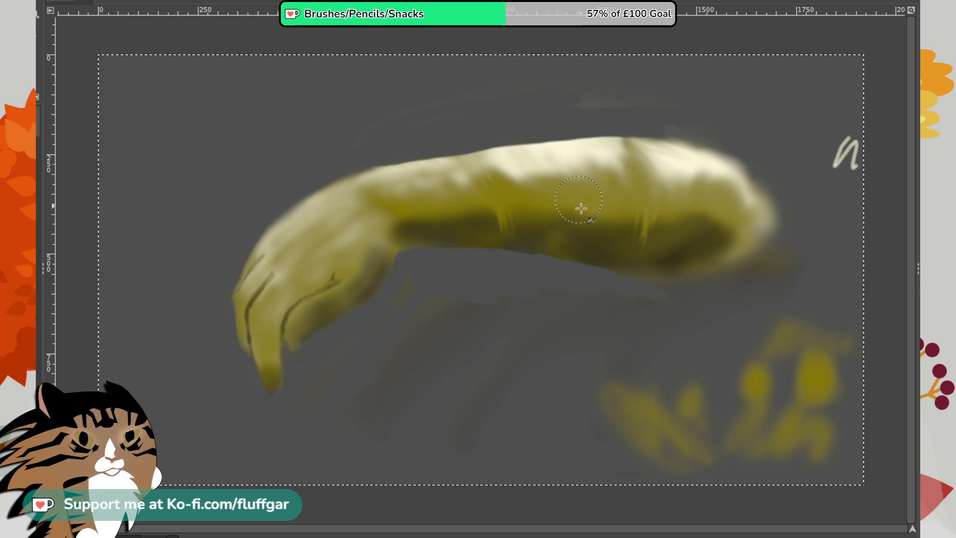
pyautogui.moveTo(575, 149)
pyautogui.mouseDown()
pyautogui.moveTo(610, 211)
pyautogui.moveTo(516, 165)
pyautogui.moveTo(627, 153)
pyautogui.moveTo(491, 166)
pyautogui.moveTo(625, 160)
pyautogui.moveTo(512, 180)
pyautogui.moveTo(610, 178)
pyautogui.moveTo(581, 171)
pyautogui.moveTo(524, 191)
pyautogui.moveTo(622, 180)
pyautogui.moveTo(567, 150)
pyautogui.moveTo(685, 170)
pyautogui.moveTo(652, 160)
pyautogui.moveTo(717, 211)
pyautogui.moveTo(681, 154)
pyautogui.moveTo(729, 197)
pyautogui.moveTo(687, 170)
pyautogui.moveTo(685, 199)
pyautogui.moveTo(746, 220)
pyautogui.moveTo(666, 161)
pyautogui.moveTo(688, 166)
pyautogui.mouseUp()
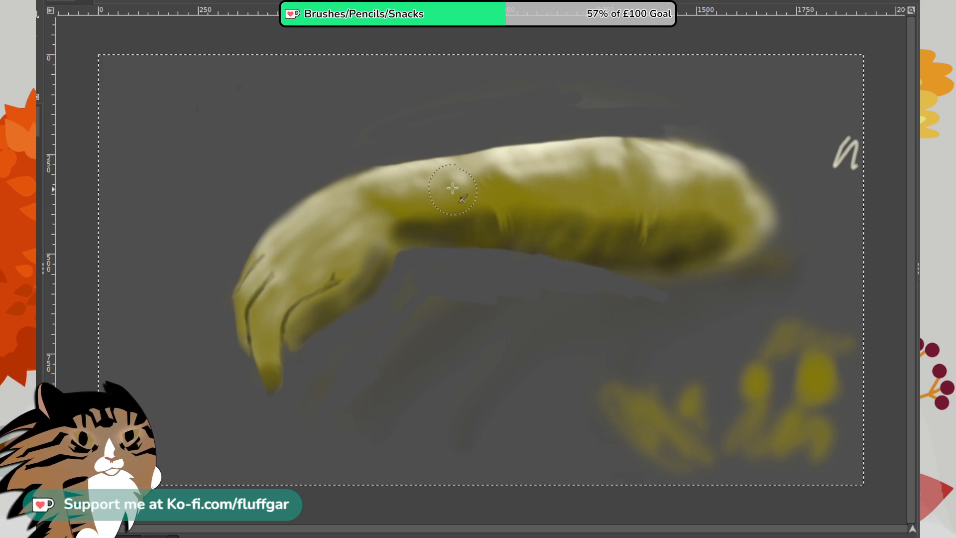
pyautogui.moveTo(412, 232); pyautogui.dragTo(382, 227)
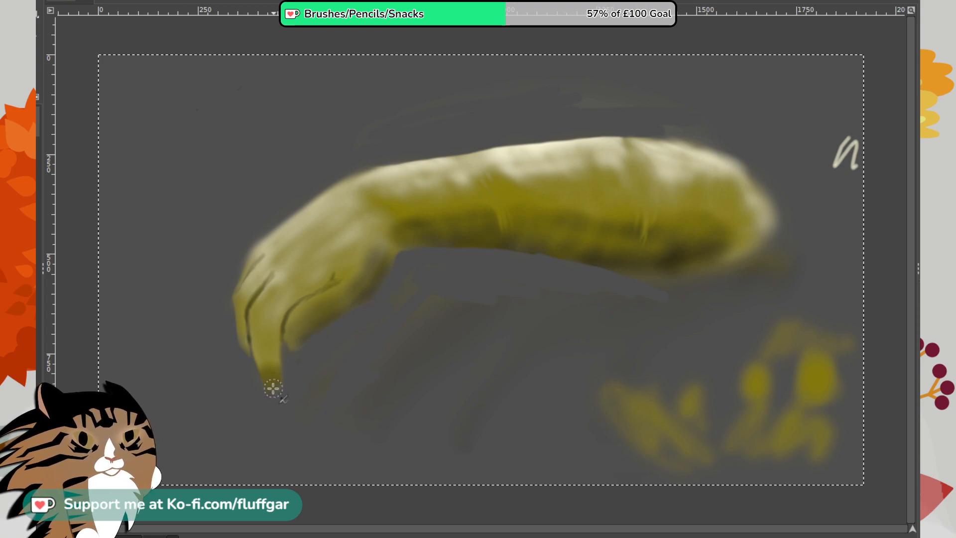
pyautogui.moveTo(272, 389)
pyautogui.mouseDown()
pyautogui.moveTo(276, 361)
pyautogui.moveTo(273, 381)
pyautogui.mouseUp()
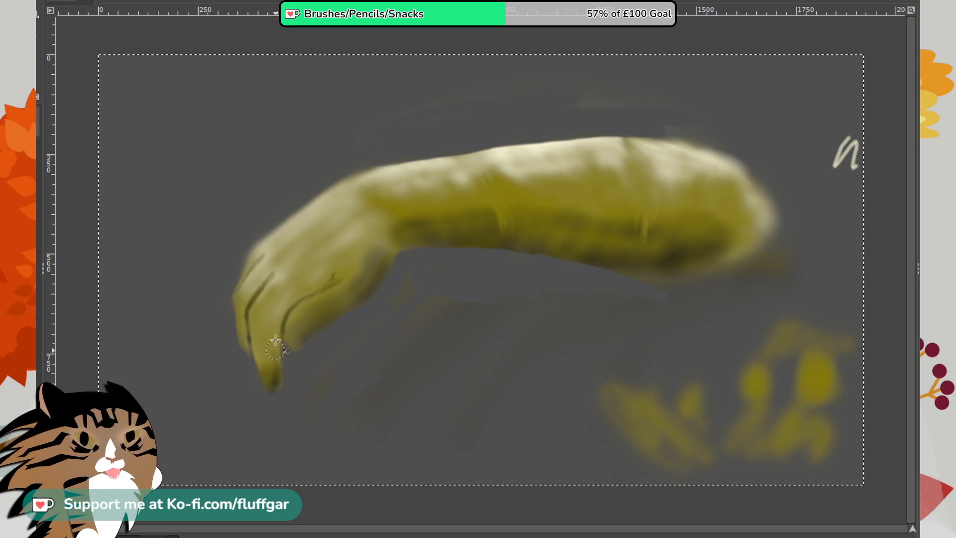
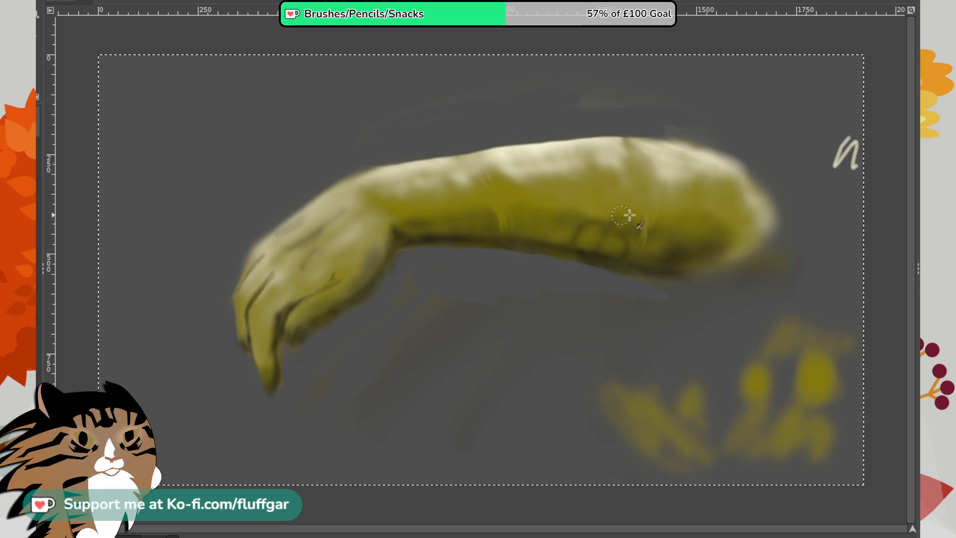
# - Draw overlapping rows of soft dark scale outlines along the arm's middle and underside, from the wrist to the rear end
pyautogui.moveTo(579, 221)
pyautogui.mouseDown()
pyautogui.moveTo(551, 221)
pyautogui.moveTo(573, 227)
pyautogui.moveTo(559, 248)
pyautogui.mouseUp()
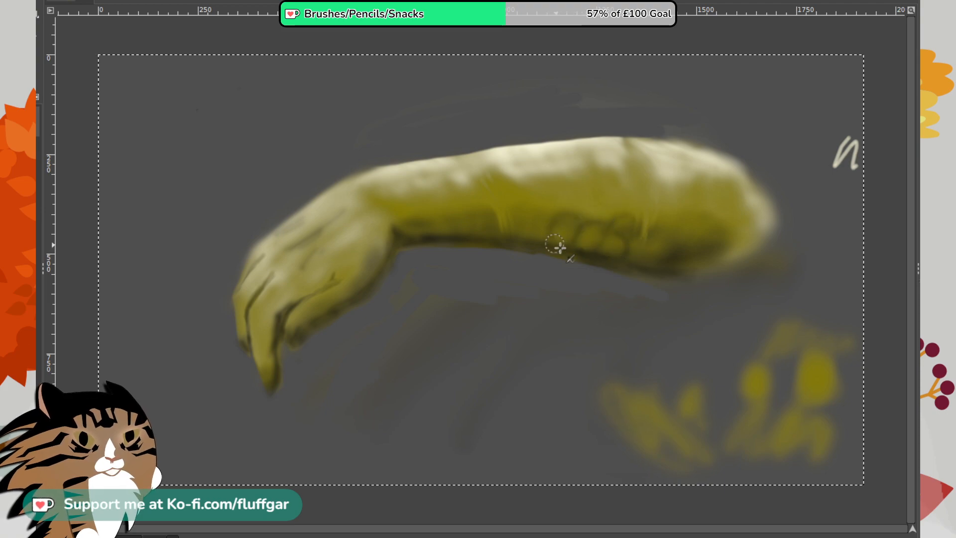
pyautogui.moveTo(539, 212)
pyautogui.mouseDown()
pyautogui.moveTo(572, 215)
pyautogui.moveTo(537, 206)
pyautogui.moveTo(561, 221)
pyautogui.moveTo(542, 198)
pyautogui.mouseUp()
pyautogui.moveTo(514, 236)
pyautogui.mouseDown()
pyautogui.moveTo(537, 231)
pyautogui.moveTo(544, 239)
pyautogui.mouseUp()
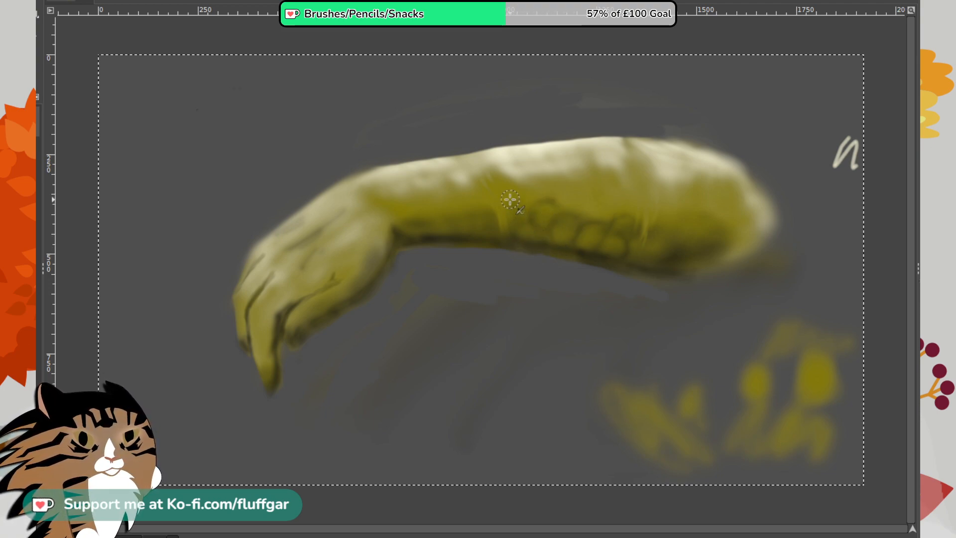
pyautogui.moveTo(519, 200)
pyautogui.mouseDown()
pyautogui.moveTo(587, 221)
pyautogui.moveTo(554, 205)
pyautogui.moveTo(581, 190)
pyautogui.moveTo(554, 205)
pyautogui.moveTo(593, 215)
pyautogui.moveTo(592, 199)
pyautogui.moveTo(622, 221)
pyautogui.moveTo(606, 194)
pyautogui.moveTo(590, 214)
pyautogui.mouseUp()
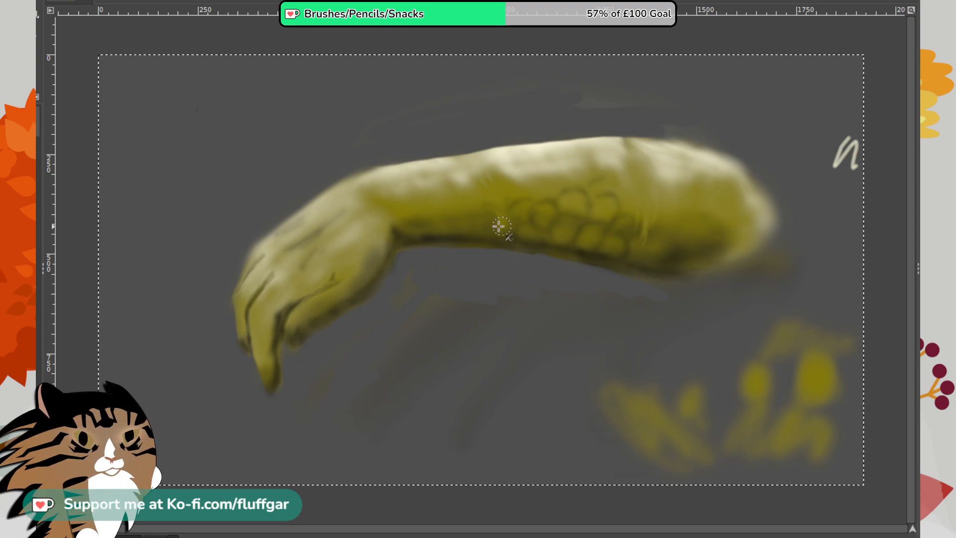
pyautogui.moveTo(498, 205)
pyautogui.mouseDown()
pyautogui.moveTo(475, 228)
pyautogui.moveTo(484, 201)
pyautogui.moveTo(494, 224)
pyautogui.moveTo(480, 224)
pyautogui.moveTo(500, 201)
pyautogui.moveTo(495, 237)
pyautogui.moveTo(484, 240)
pyautogui.moveTo(499, 236)
pyautogui.moveTo(477, 217)
pyautogui.moveTo(445, 218)
pyautogui.moveTo(475, 227)
pyautogui.moveTo(468, 234)
pyautogui.moveTo(467, 200)
pyautogui.moveTo(497, 199)
pyautogui.moveTo(476, 189)
pyautogui.moveTo(500, 201)
pyautogui.moveTo(509, 175)
pyautogui.moveTo(526, 195)
pyautogui.mouseUp()
pyautogui.moveTo(436, 197)
pyautogui.mouseDown()
pyautogui.moveTo(416, 209)
pyautogui.moveTo(454, 220)
pyautogui.moveTo(422, 216)
pyautogui.moveTo(440, 195)
pyautogui.moveTo(418, 237)
pyautogui.moveTo(405, 223)
pyautogui.moveTo(418, 203)
pyautogui.mouseUp()
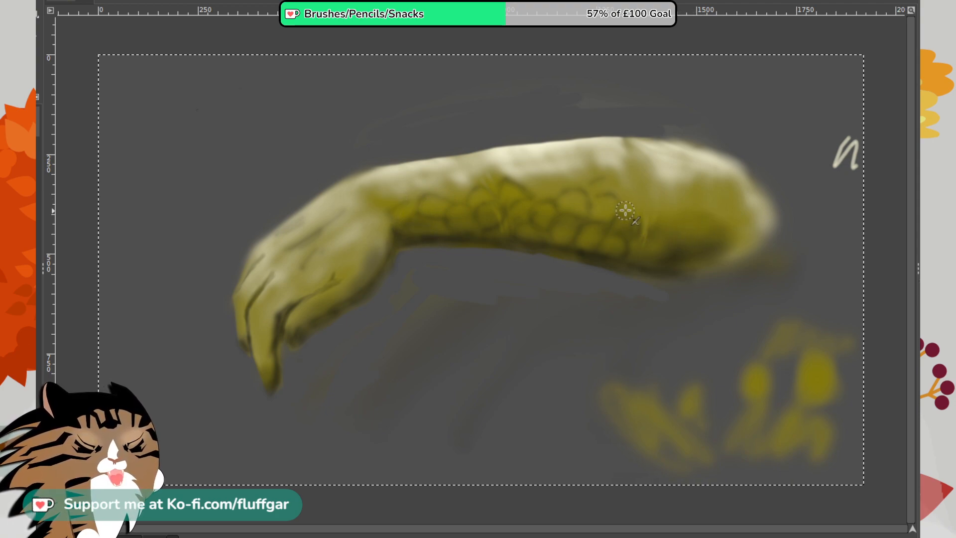
pyautogui.moveTo(625, 211)
pyautogui.mouseDown()
pyautogui.moveTo(636, 186)
pyautogui.moveTo(652, 200)
pyautogui.moveTo(650, 192)
pyautogui.moveTo(642, 230)
pyautogui.moveTo(638, 211)
pyautogui.moveTo(650, 224)
pyautogui.moveTo(665, 214)
pyautogui.moveTo(658, 232)
pyautogui.mouseUp()
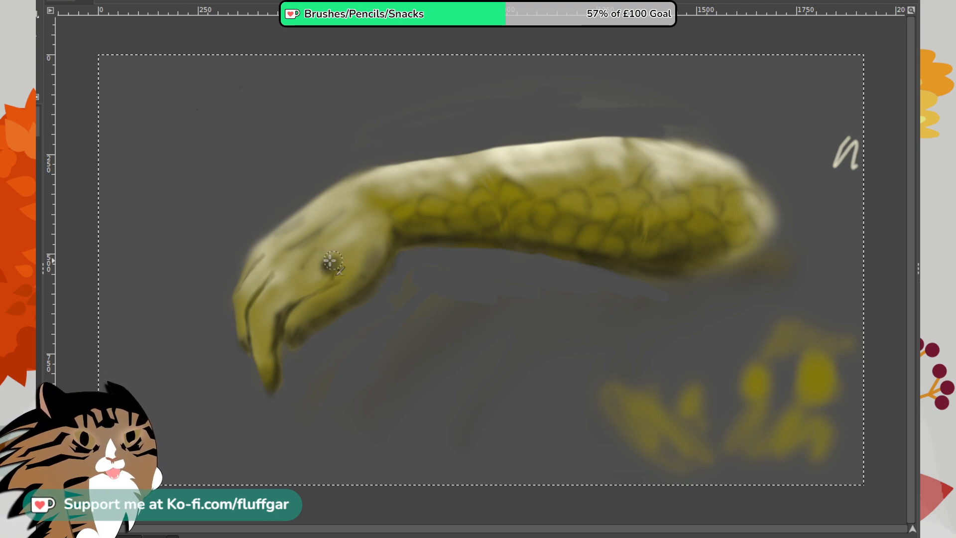
# - Paint a round dark eye on the hand and draw dark scale outlines around it and down the longest finger
pyautogui.click(329, 266)
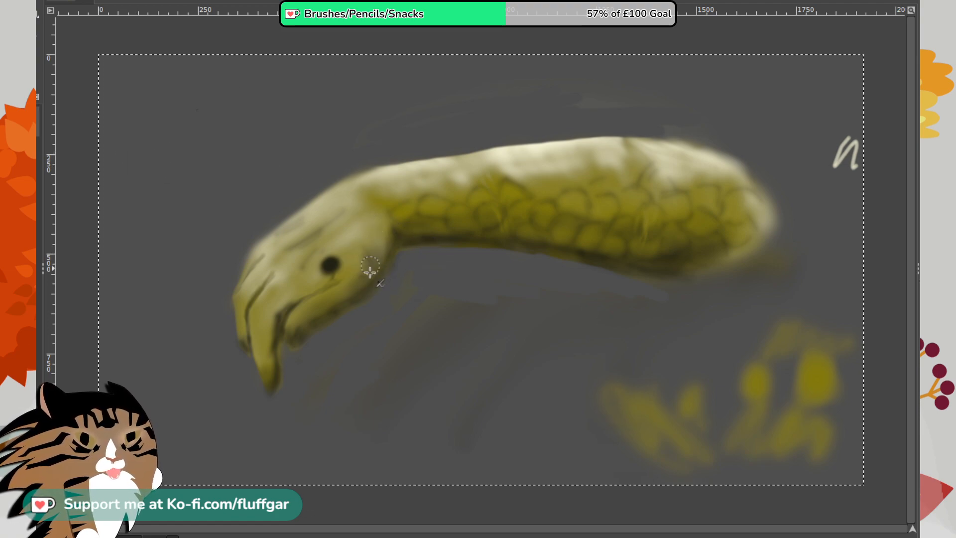
pyautogui.moveTo(357, 249); pyautogui.dragTo(344, 278)
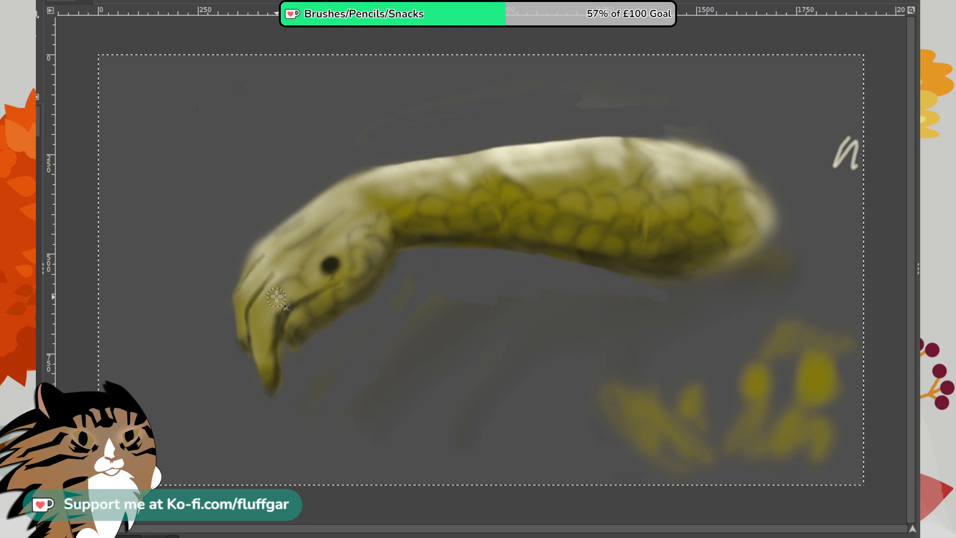
pyautogui.moveTo(269, 294)
pyautogui.mouseDown()
pyautogui.moveTo(264, 346)
pyautogui.moveTo(272, 327)
pyautogui.moveTo(259, 312)
pyautogui.moveTo(271, 336)
pyautogui.moveTo(269, 355)
pyautogui.mouseUp()
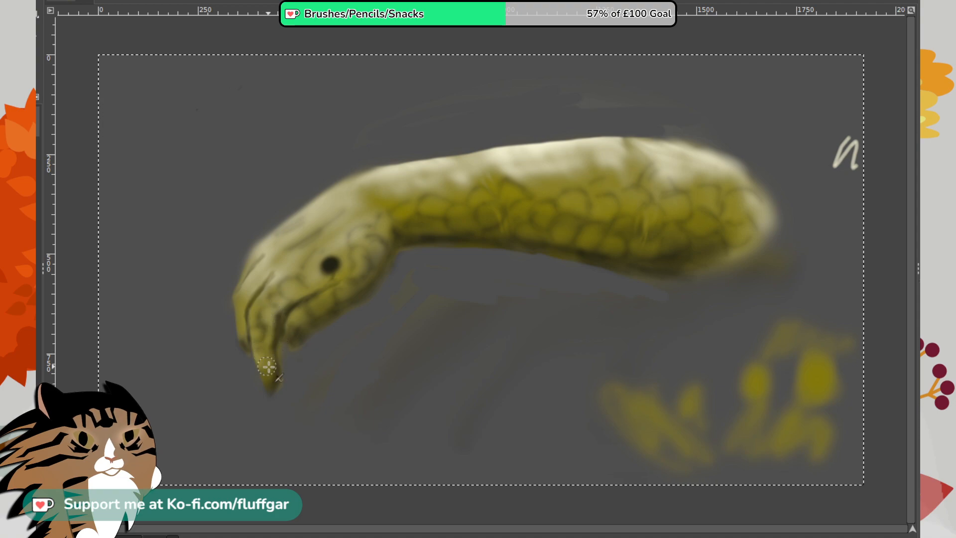
pyautogui.moveTo(252, 302); pyautogui.dragTo(269, 279)
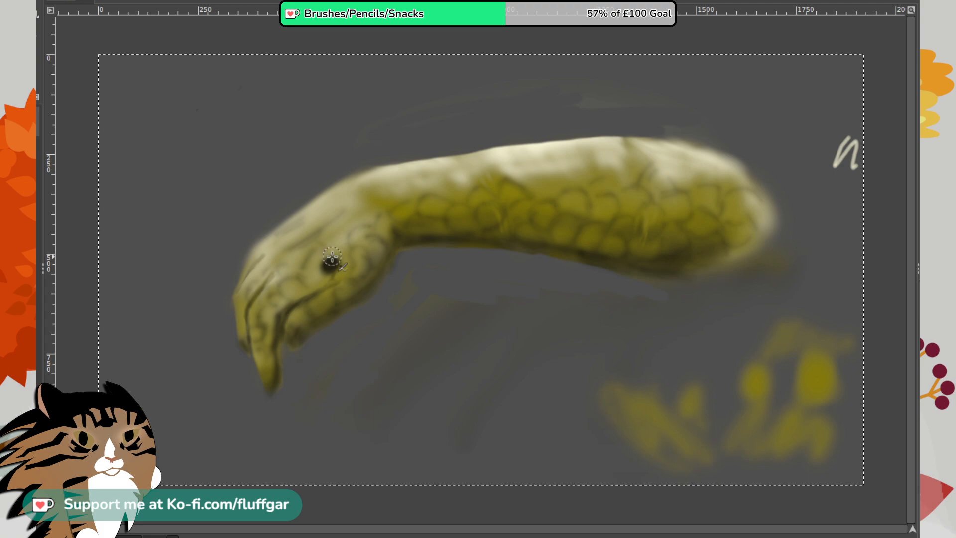
pyautogui.moveTo(320, 243)
pyautogui.mouseDown()
pyautogui.moveTo(305, 261)
pyautogui.moveTo(341, 229)
pyautogui.moveTo(322, 243)
pyautogui.moveTo(346, 247)
pyautogui.moveTo(312, 251)
pyautogui.mouseUp()
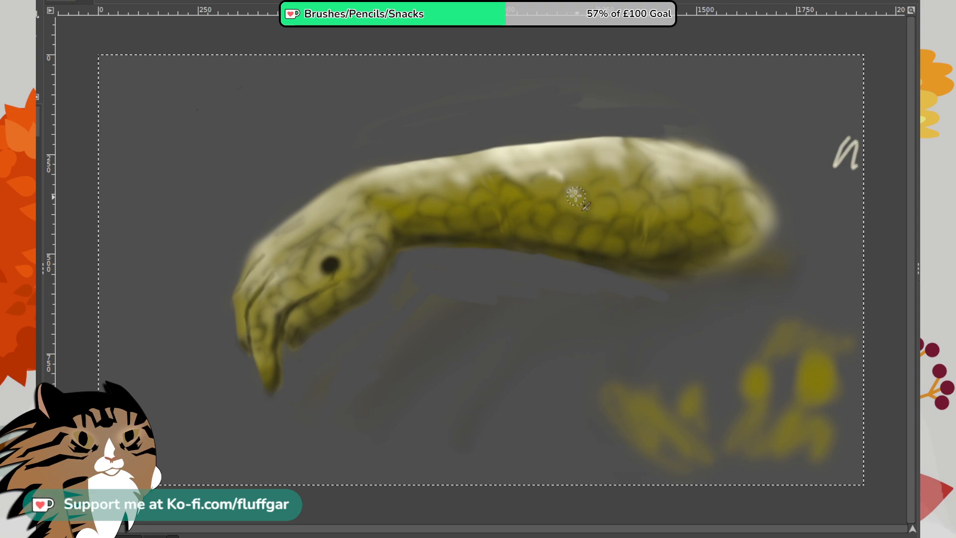
# - Airbrush small cream highlights on the tops of the arm's upper scales, from the rear end to the wrist
pyautogui.moveTo(596, 181)
pyautogui.mouseDown()
pyautogui.moveTo(621, 186)
pyautogui.moveTo(610, 191)
pyautogui.moveTo(672, 193)
pyautogui.moveTo(630, 188)
pyautogui.moveTo(647, 191)
pyautogui.moveTo(647, 171)
pyautogui.moveTo(679, 174)
pyautogui.moveTo(685, 215)
pyautogui.moveTo(666, 196)
pyautogui.moveTo(692, 202)
pyautogui.moveTo(699, 187)
pyautogui.moveTo(736, 188)
pyautogui.mouseUp()
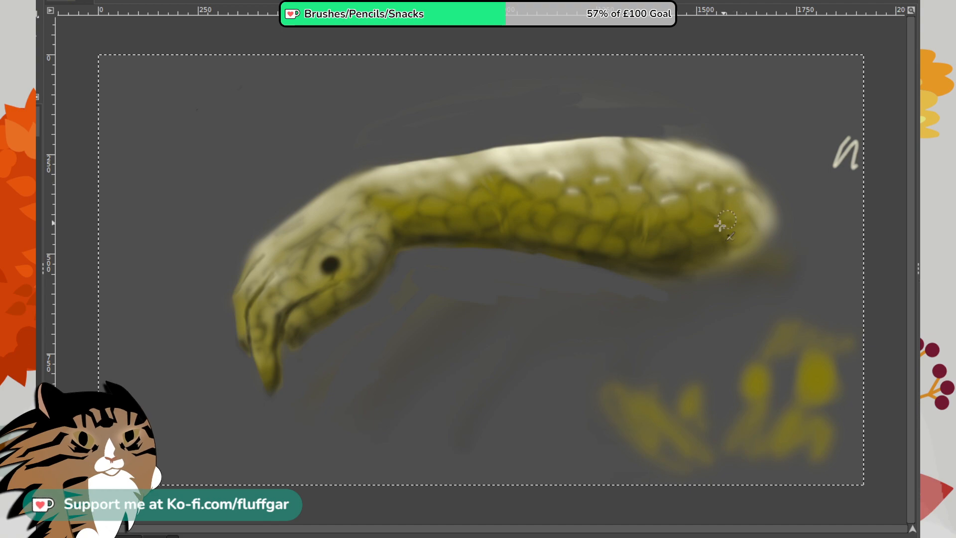
pyautogui.moveTo(505, 187); pyautogui.dragTo(497, 185)
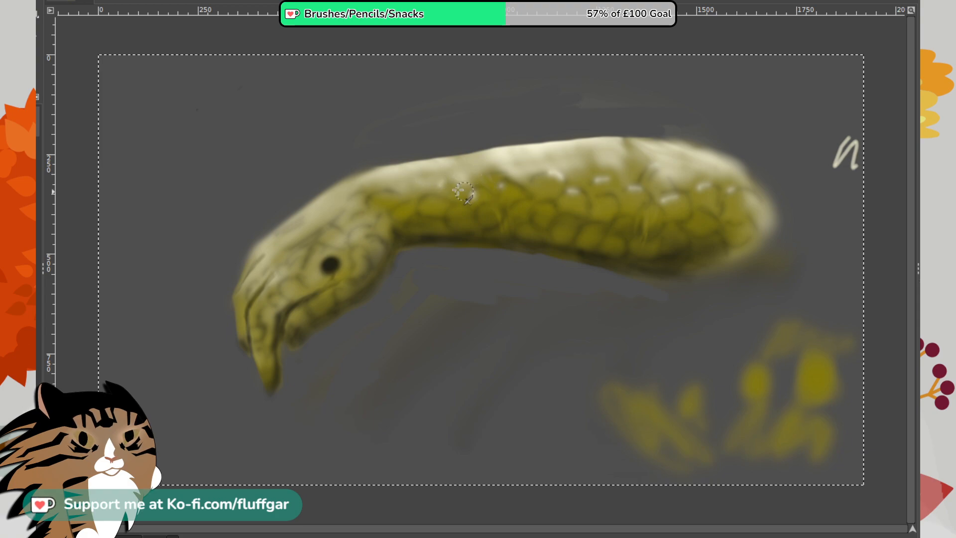
pyautogui.moveTo(418, 181); pyautogui.dragTo(431, 175)
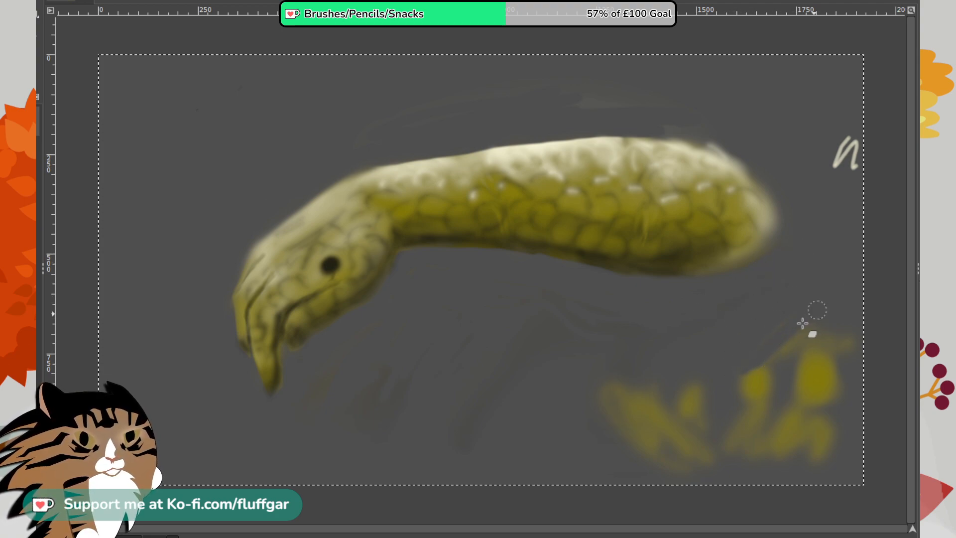
# - Erase part of the olive test dabs and airbrush olive strands fanning from the arm's rear end down to the canvas edge
pyautogui.moveTo(805, 324)
pyautogui.mouseDown()
pyautogui.moveTo(773, 395)
pyautogui.moveTo(796, 378)
pyautogui.moveTo(811, 345)
pyautogui.mouseUp()
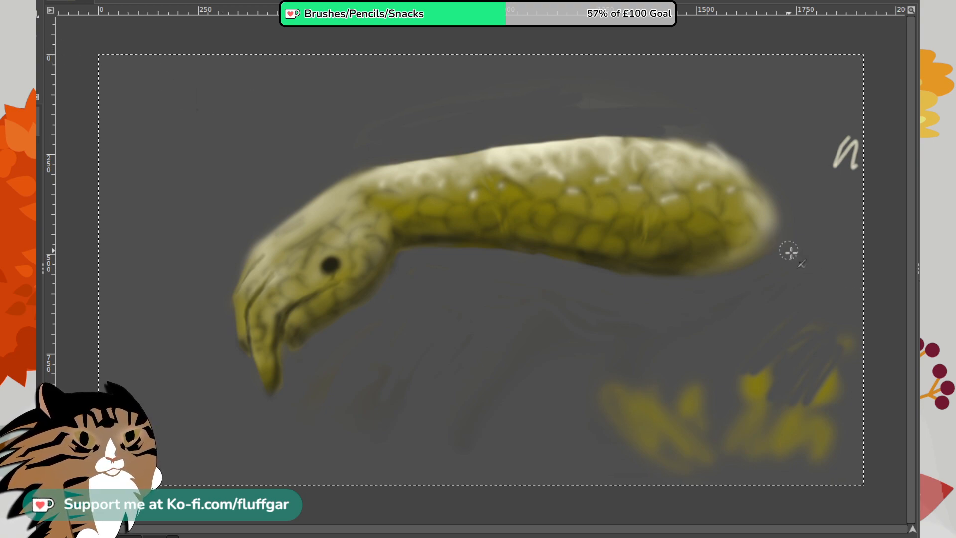
pyautogui.moveTo(783, 220); pyautogui.dragTo(836, 257)
pyautogui.moveTo(777, 192)
pyautogui.mouseDown()
pyautogui.moveTo(865, 238)
pyautogui.moveTo(778, 189)
pyautogui.moveTo(853, 224)
pyautogui.mouseUp()
pyautogui.moveTo(749, 172)
pyautogui.mouseDown()
pyautogui.moveTo(861, 238)
pyautogui.moveTo(853, 236)
pyautogui.mouseUp()
pyautogui.moveTo(781, 194); pyautogui.dragTo(875, 266)
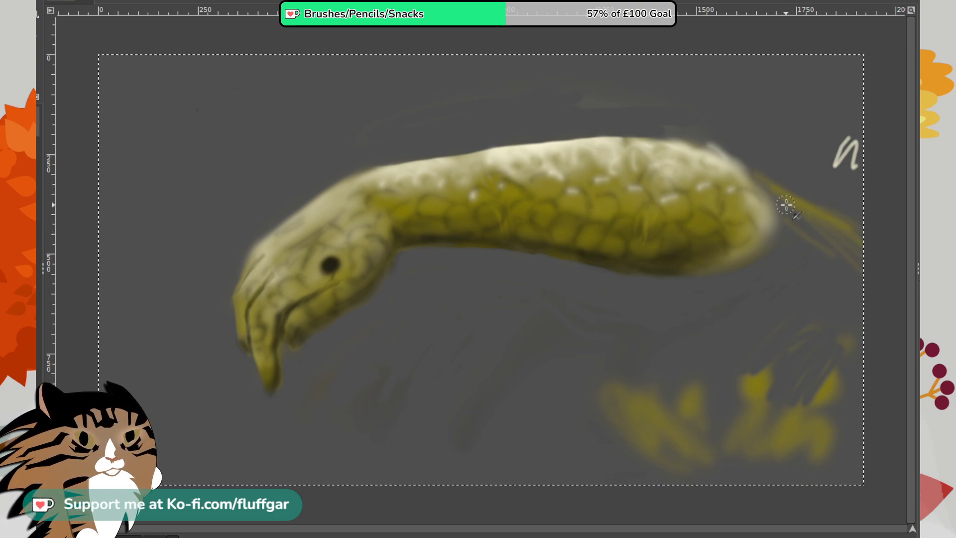
pyautogui.moveTo(785, 207); pyautogui.dragTo(866, 297)
pyautogui.moveTo(785, 246)
pyautogui.mouseDown()
pyautogui.moveTo(792, 268)
pyautogui.moveTo(860, 338)
pyautogui.mouseUp()
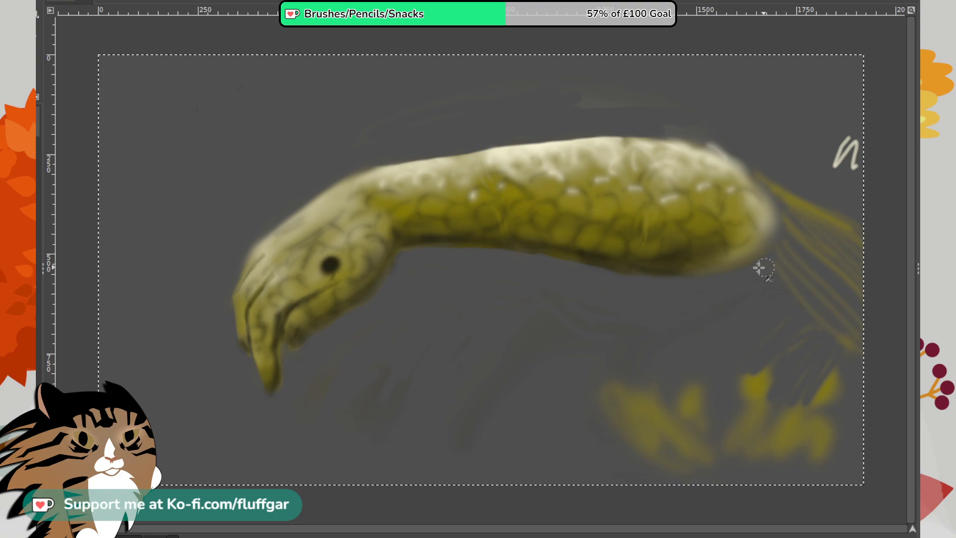
pyautogui.moveTo(759, 268); pyautogui.dragTo(855, 349)
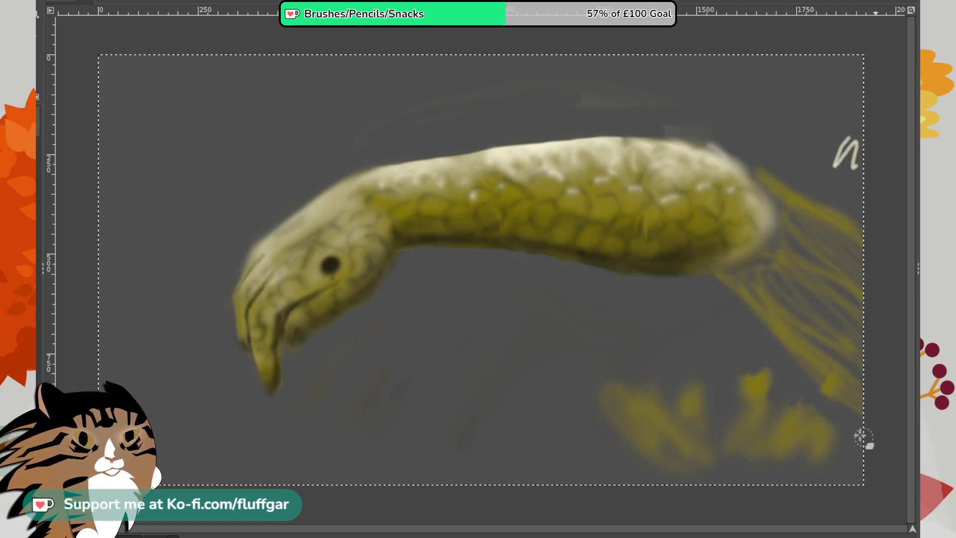
# - Erase the remaining olive test scribbles below the strands and the cream squiggle above them
pyautogui.moveTo(757, 364)
pyautogui.mouseDown()
pyautogui.moveTo(776, 389)
pyautogui.moveTo(725, 346)
pyautogui.moveTo(732, 362)
pyautogui.moveTo(721, 374)
pyautogui.moveTo(745, 458)
pyautogui.moveTo(683, 461)
pyautogui.moveTo(697, 449)
pyautogui.moveTo(700, 405)
pyautogui.moveTo(663, 382)
pyautogui.moveTo(755, 423)
pyautogui.mouseUp()
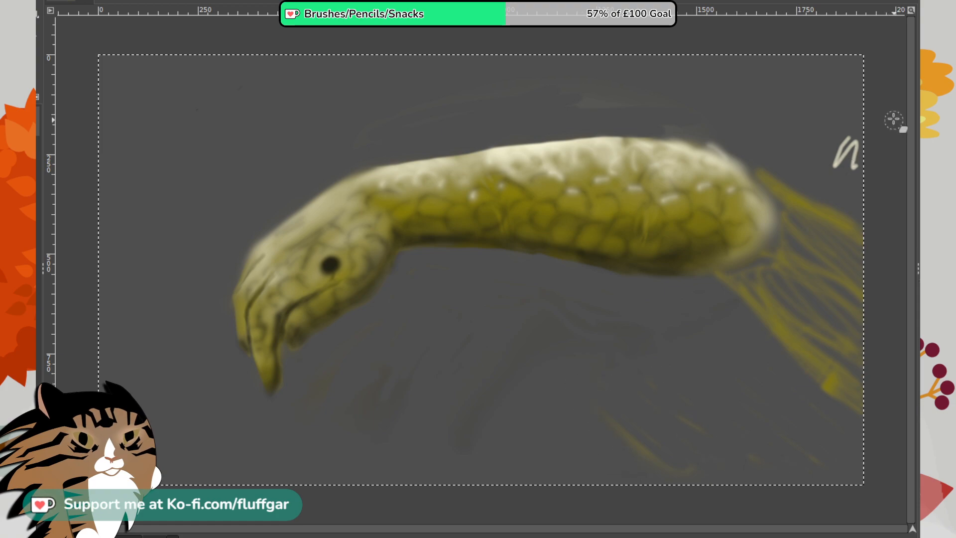
pyautogui.moveTo(855, 149)
pyautogui.mouseDown()
pyautogui.moveTo(843, 127)
pyautogui.moveTo(849, 143)
pyautogui.moveTo(834, 171)
pyautogui.moveTo(847, 132)
pyautogui.mouseUp()
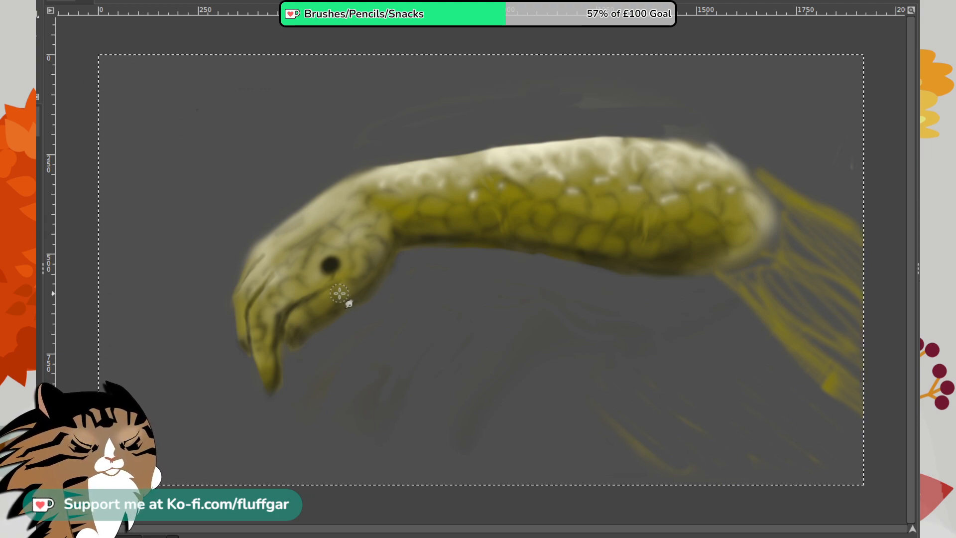
# - Darken the crease and tip of the longest finger using the eye's dark color, and repaint the eye as a crisp dark disc
pyautogui.press('o')
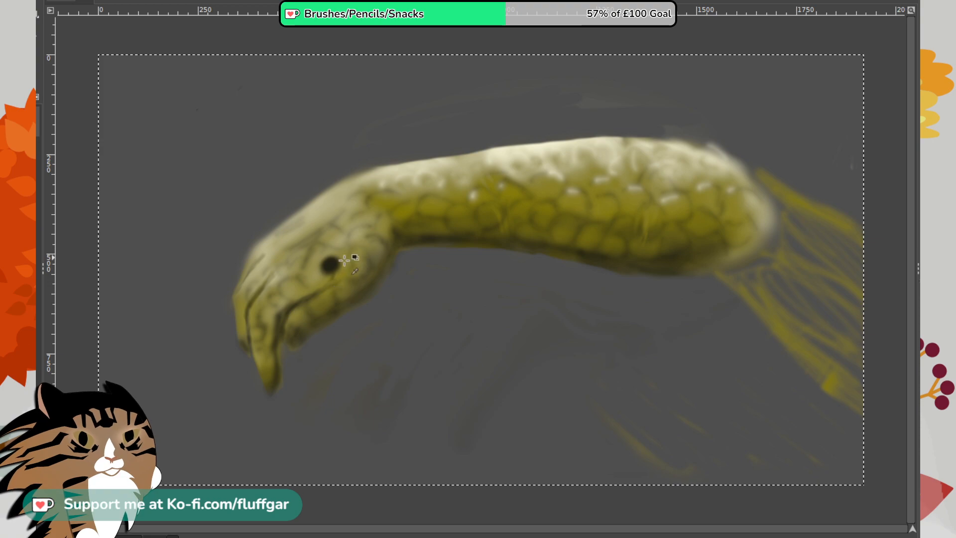
pyautogui.keyDown('ctrl'); pyautogui.scroll(3, 345, 260); pyautogui.keyUp('ctrl')
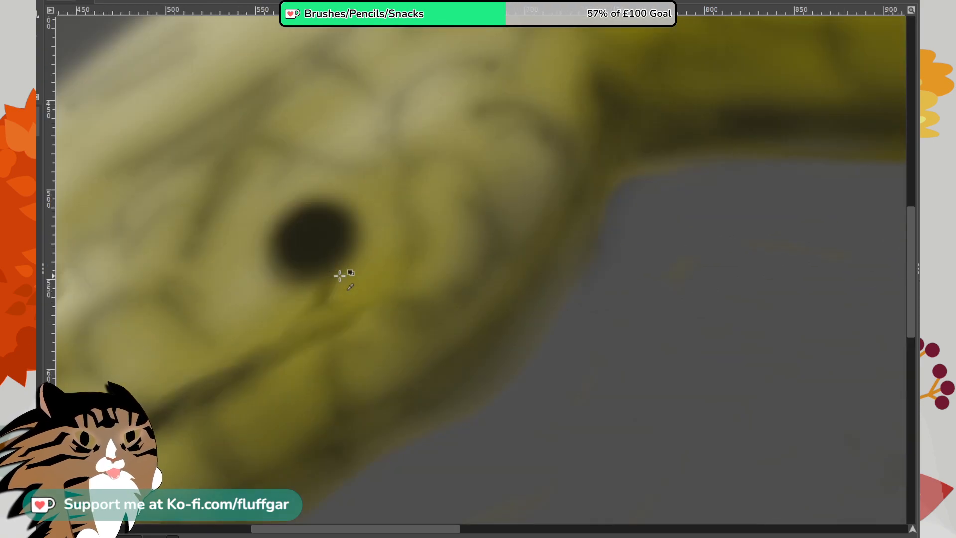
pyautogui.keyDown('ctrl'); pyautogui.scroll(-1, 340, 274); pyautogui.keyUp('ctrl')
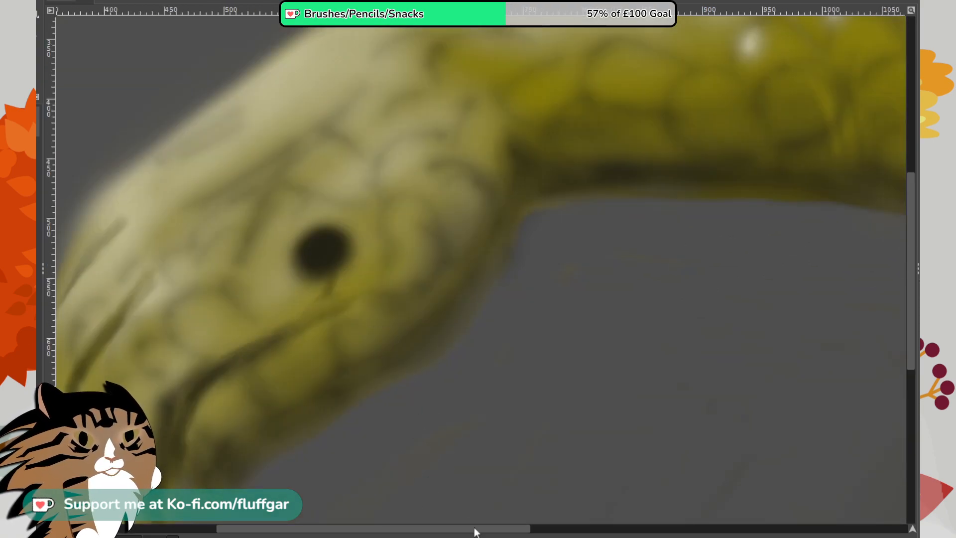
pyautogui.moveTo(475, 531); pyautogui.dragTo(429, 533)
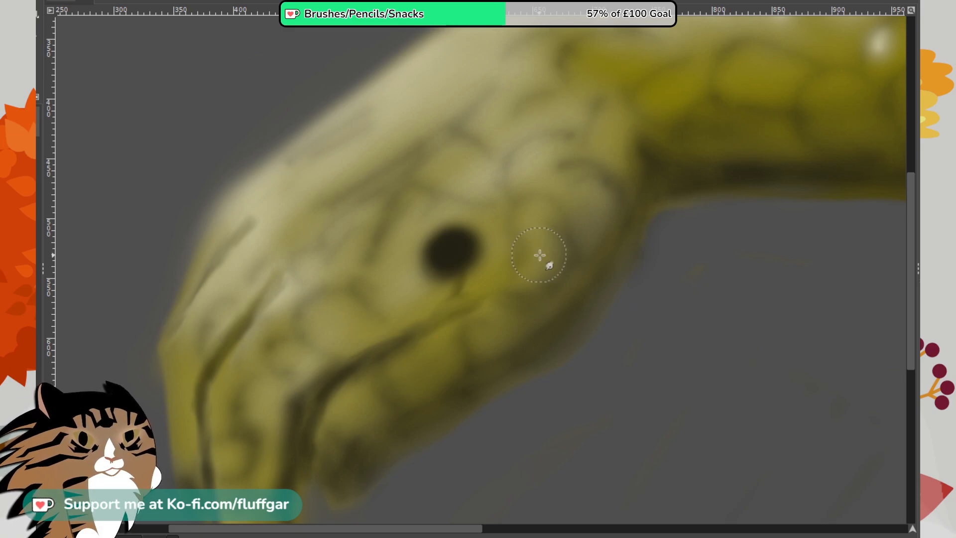
pyautogui.moveTo(909, 243); pyautogui.dragTo(911, 319)
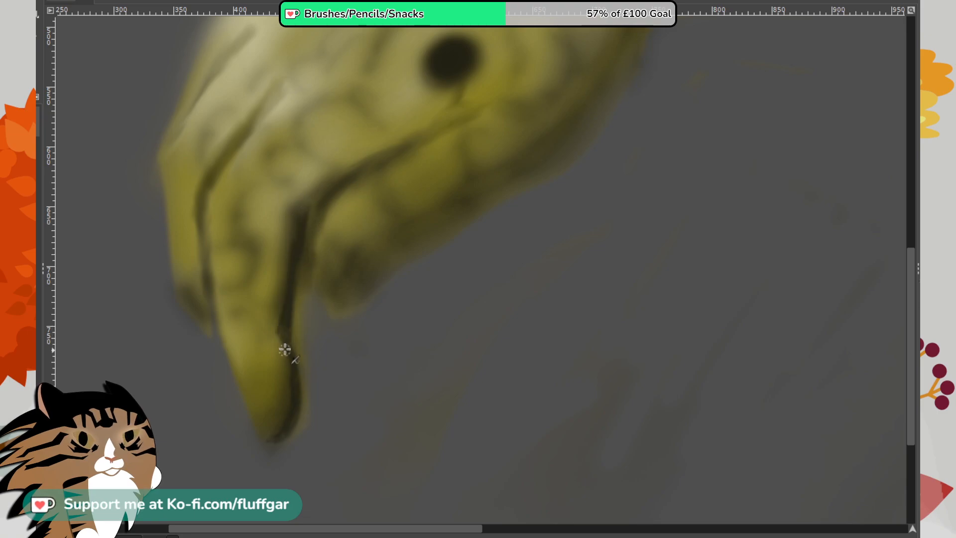
pyautogui.moveTo(288, 320); pyautogui.dragTo(295, 374)
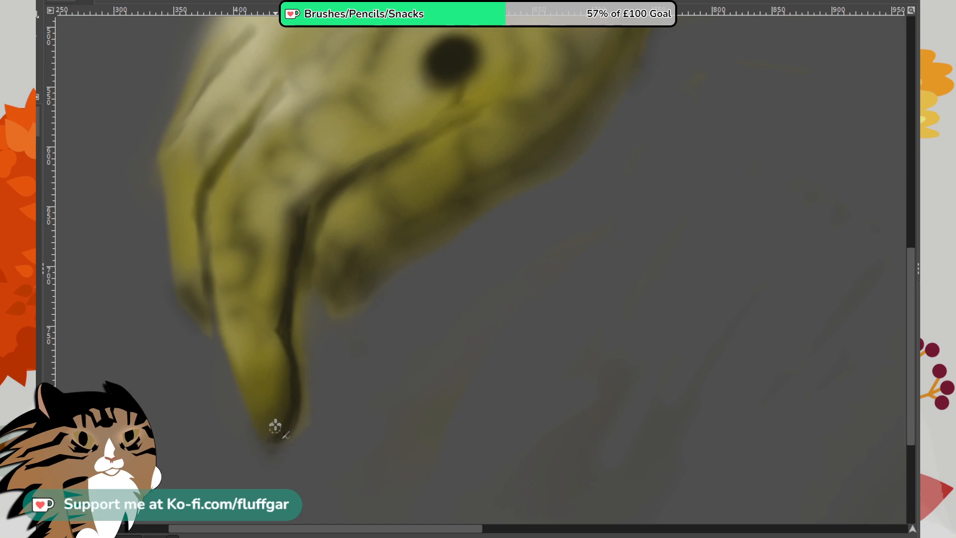
pyautogui.moveTo(267, 405); pyautogui.dragTo(266, 442)
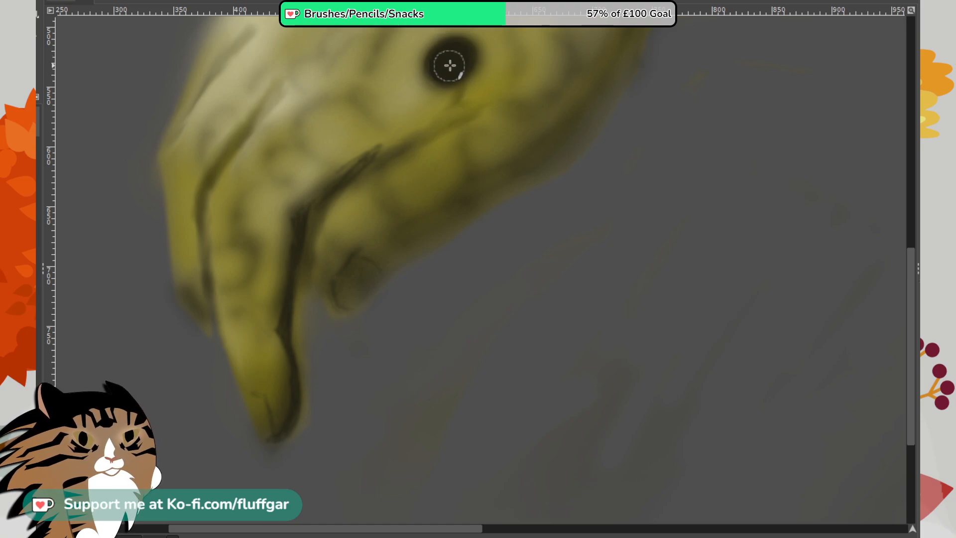
pyautogui.moveTo(450, 61)
pyautogui.mouseDown()
pyautogui.moveTo(454, 68)
pyautogui.moveTo(449, 62)
pyautogui.moveTo(459, 59)
pyautogui.moveTo(444, 58)
pyautogui.moveTo(451, 65)
pyautogui.mouseUp()
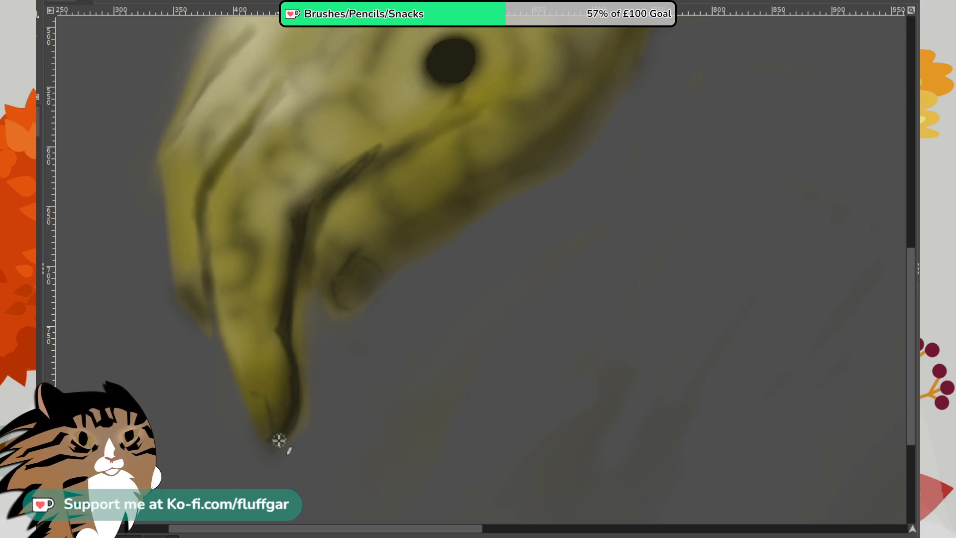
# - Undo a dark dab on the longest finger's tip and erase the haze between that finger and the short one beside it
pyautogui.moveTo(279, 443)
pyautogui.mouseDown()
pyautogui.moveTo(291, 426)
pyautogui.moveTo(298, 438)
pyautogui.mouseUp()
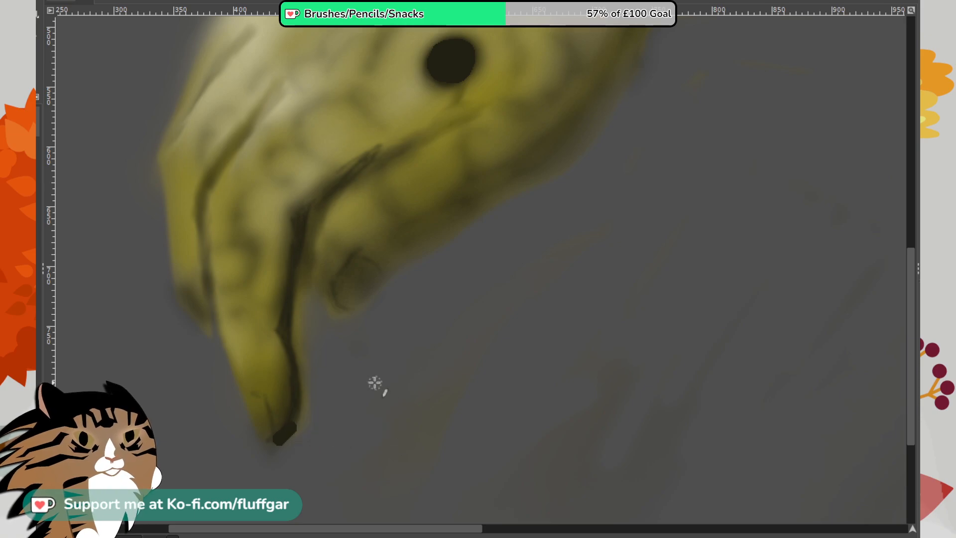
pyautogui.hotkey('ctrl', 'z')
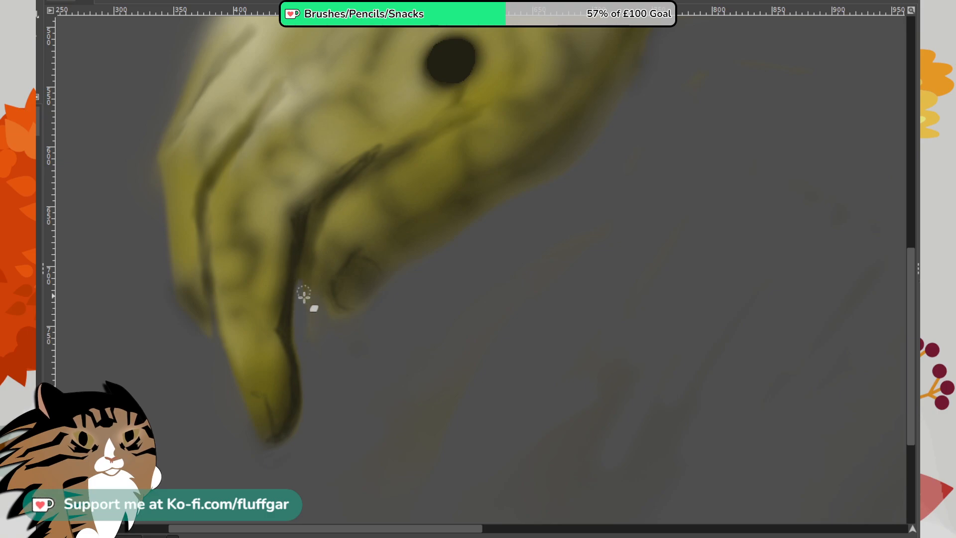
pyautogui.moveTo(304, 297)
pyautogui.mouseDown()
pyautogui.moveTo(301, 257)
pyautogui.moveTo(302, 320)
pyautogui.moveTo(307, 288)
pyautogui.moveTo(318, 333)
pyautogui.moveTo(307, 278)
pyautogui.moveTo(305, 291)
pyautogui.moveTo(308, 241)
pyautogui.moveTo(304, 284)
pyautogui.moveTo(317, 216)
pyautogui.moveTo(303, 256)
pyautogui.mouseUp()
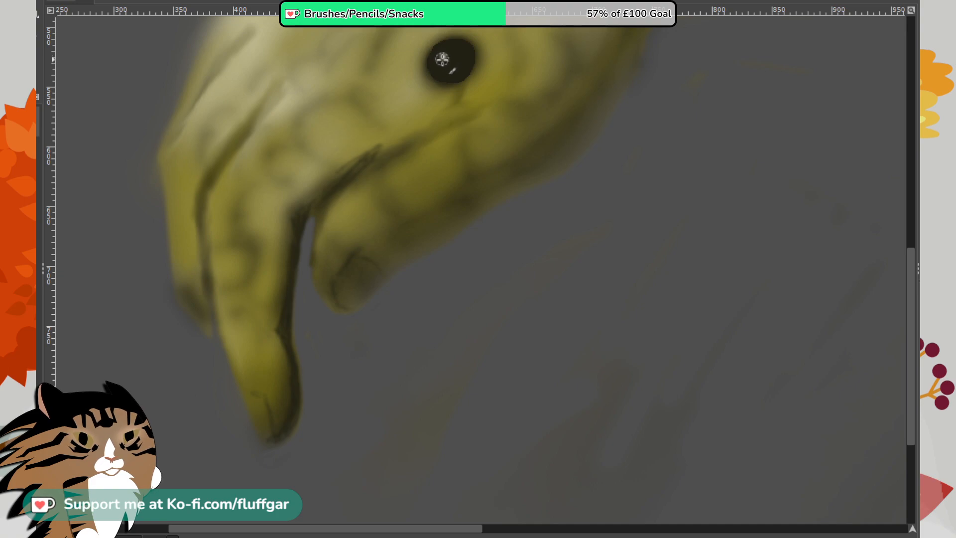
# - Paint a small white highlight and a faint olive ring inside the dark eye
pyautogui.moveTo(441, 59); pyautogui.dragTo(442, 56)
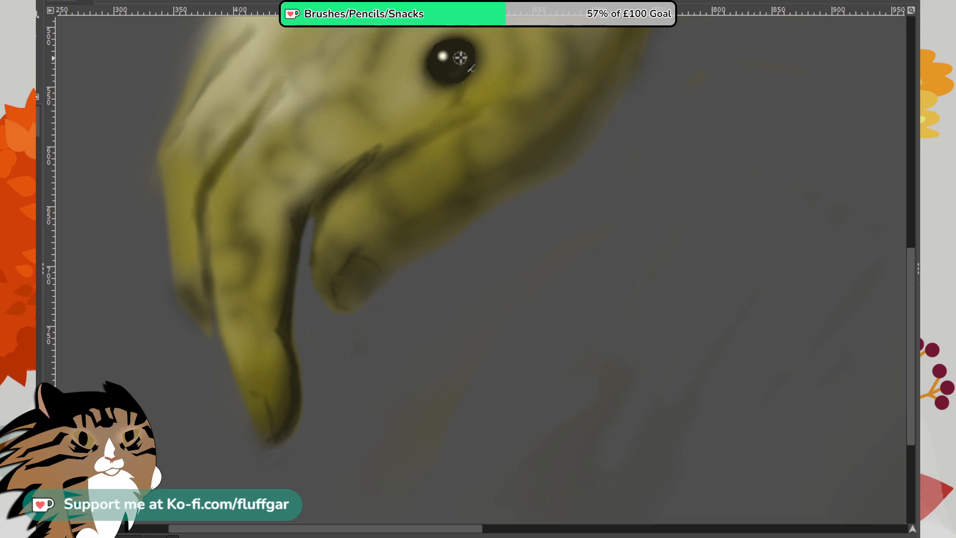
pyautogui.moveTo(465, 55)
pyautogui.mouseDown()
pyautogui.moveTo(447, 71)
pyautogui.moveTo(458, 48)
pyautogui.moveTo(458, 67)
pyautogui.moveTo(441, 72)
pyautogui.moveTo(460, 61)
pyautogui.moveTo(460, 44)
pyautogui.moveTo(464, 62)
pyautogui.moveTo(451, 72)
pyautogui.moveTo(461, 55)
pyautogui.mouseUp()
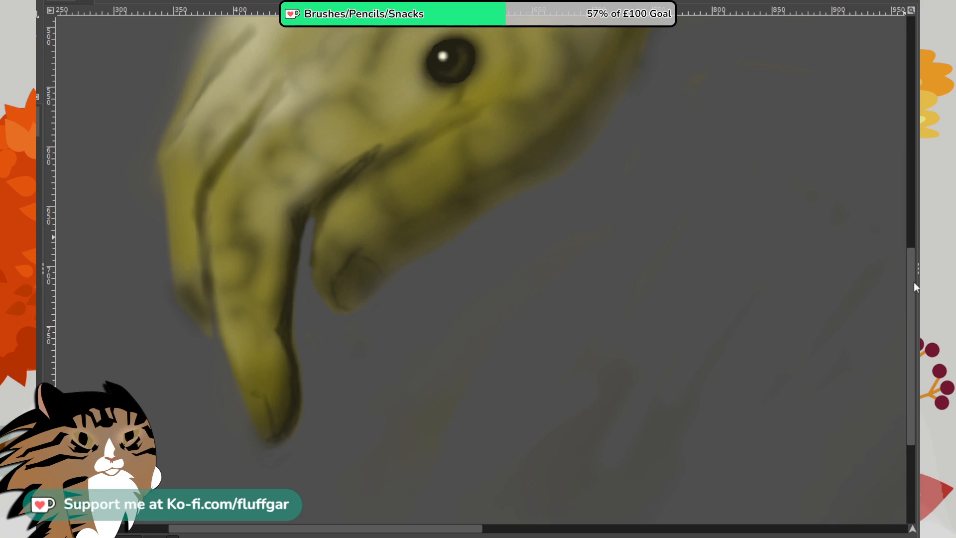
# - Try a short cream highlight stroke just beneath the eye and undo it
pyautogui.moveTo(912, 282); pyautogui.dragTo(908, 220)
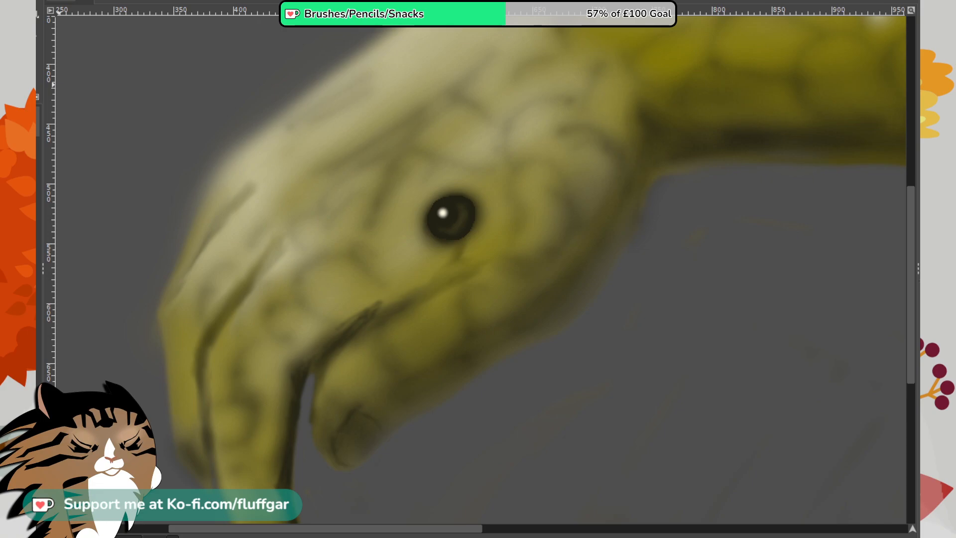
pyautogui.moveTo(452, 251); pyautogui.dragTo(463, 247)
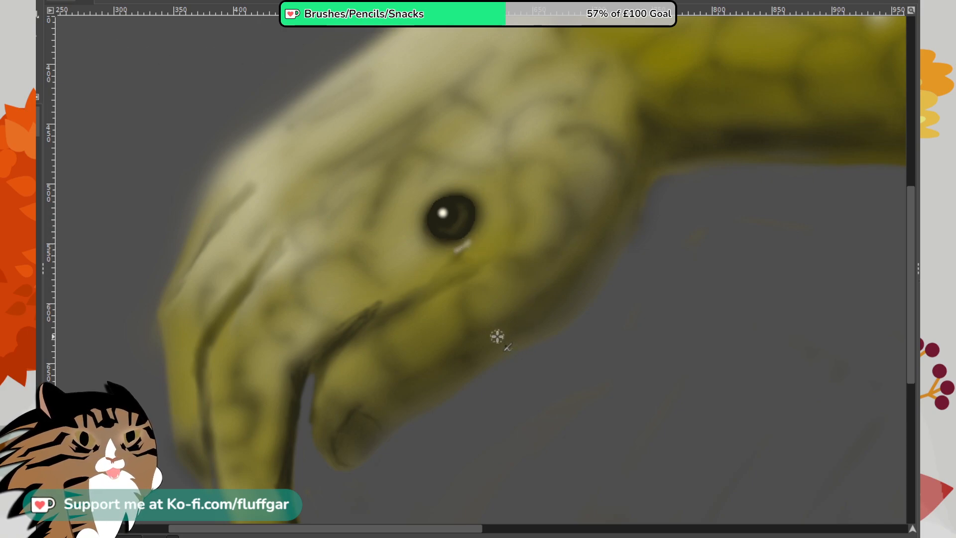
pyautogui.hotkey('ctrl', 'z')
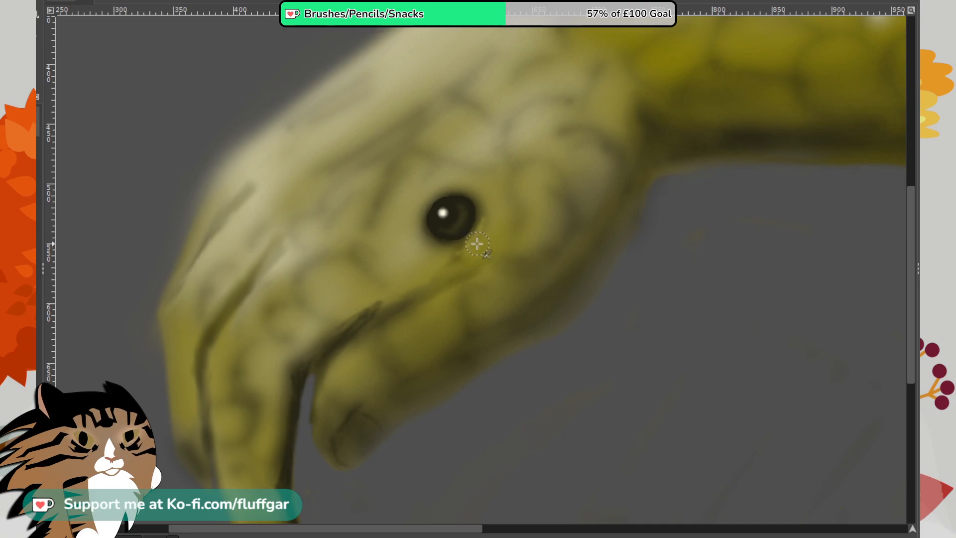
# - Paint a yellow glow along the eye's rear and lower rim and a soft dark ring around its front and upper edge
pyautogui.moveTo(477, 243)
pyautogui.mouseDown()
pyautogui.moveTo(481, 201)
pyautogui.moveTo(451, 271)
pyautogui.moveTo(453, 251)
pyautogui.moveTo(428, 256)
pyautogui.moveTo(475, 234)
pyautogui.moveTo(486, 199)
pyautogui.moveTo(480, 232)
pyautogui.moveTo(481, 196)
pyautogui.moveTo(476, 245)
pyautogui.moveTo(495, 178)
pyautogui.mouseUp()
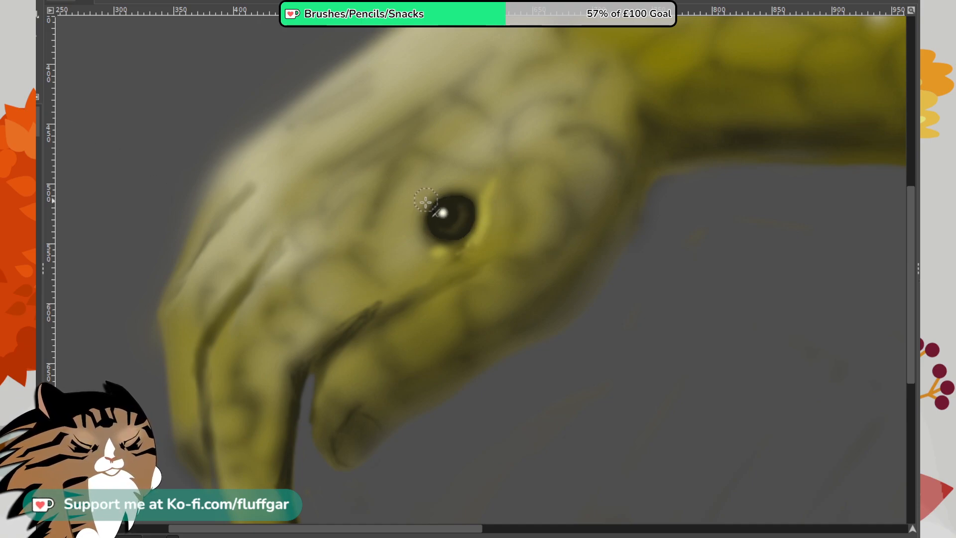
pyautogui.moveTo(426, 199); pyautogui.dragTo(424, 244)
pyautogui.moveTo(430, 203)
pyautogui.mouseDown()
pyautogui.moveTo(446, 192)
pyautogui.moveTo(417, 214)
pyautogui.moveTo(467, 179)
pyautogui.moveTo(424, 211)
pyautogui.moveTo(433, 195)
pyautogui.moveTo(452, 198)
pyautogui.moveTo(429, 195)
pyautogui.moveTo(465, 195)
pyautogui.moveTo(423, 203)
pyautogui.moveTo(471, 188)
pyautogui.moveTo(415, 216)
pyautogui.moveTo(433, 233)
pyautogui.moveTo(418, 232)
pyautogui.moveTo(422, 210)
pyautogui.moveTo(428, 248)
pyautogui.moveTo(420, 222)
pyautogui.moveTo(460, 183)
pyautogui.moveTo(433, 202)
pyautogui.moveTo(452, 185)
pyautogui.moveTo(442, 186)
pyautogui.moveTo(483, 190)
pyautogui.moveTo(457, 186)
pyautogui.moveTo(489, 200)
pyautogui.moveTo(490, 239)
pyautogui.mouseUp()
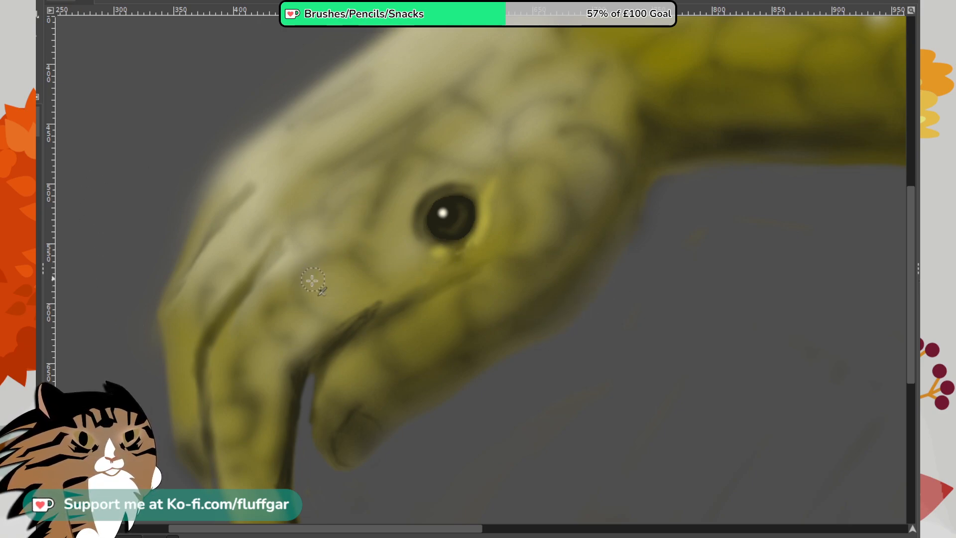
# - Undo the dark stroke beside the central finger crease, lengthen that crease toward the eye, and darken the crease on the foremost finger
pyautogui.moveTo(249, 310)
pyautogui.mouseDown()
pyautogui.moveTo(294, 258)
pyautogui.moveTo(286, 267)
pyautogui.mouseUp()
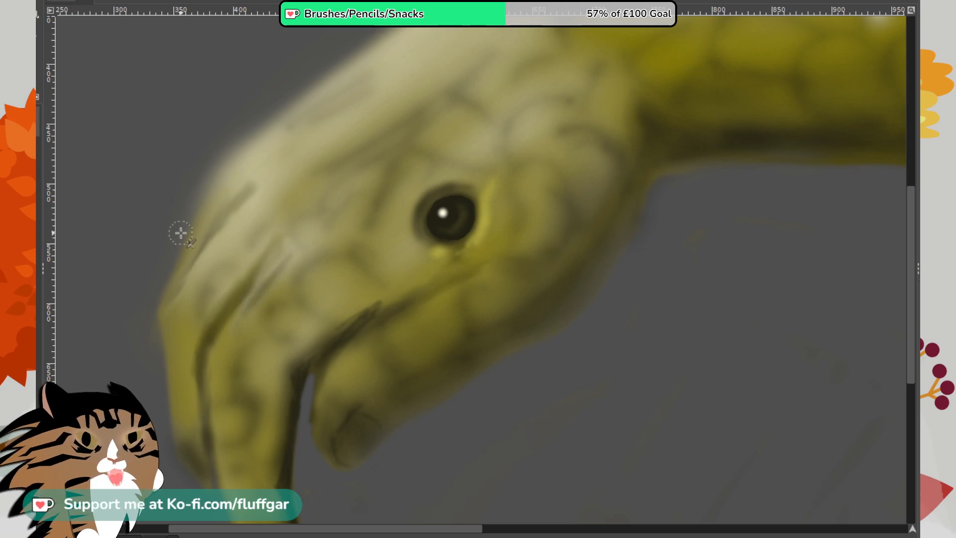
pyautogui.hotkey('ctrl', 'z')
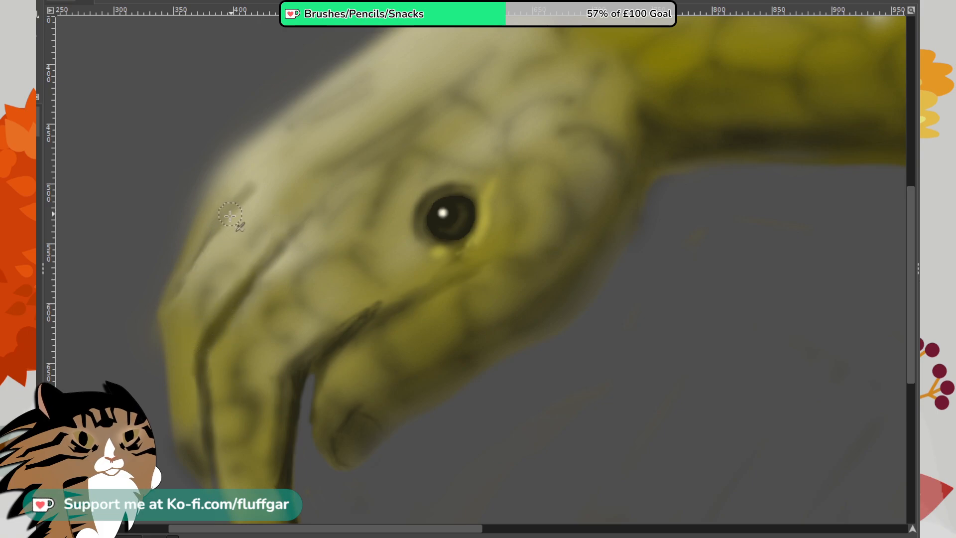
pyautogui.moveTo(182, 274)
pyautogui.mouseDown()
pyautogui.moveTo(256, 183)
pyautogui.moveTo(173, 293)
pyautogui.mouseUp()
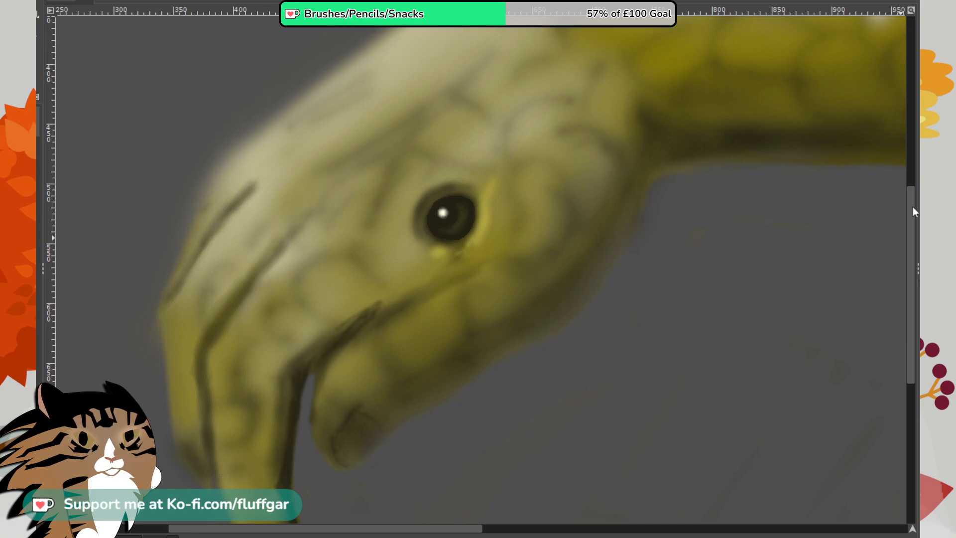
# - Outline the scales behind and above the eye with thin dark strokes, up toward the wrist
pyautogui.moveTo(912, 205); pyautogui.dragTo(914, 194)
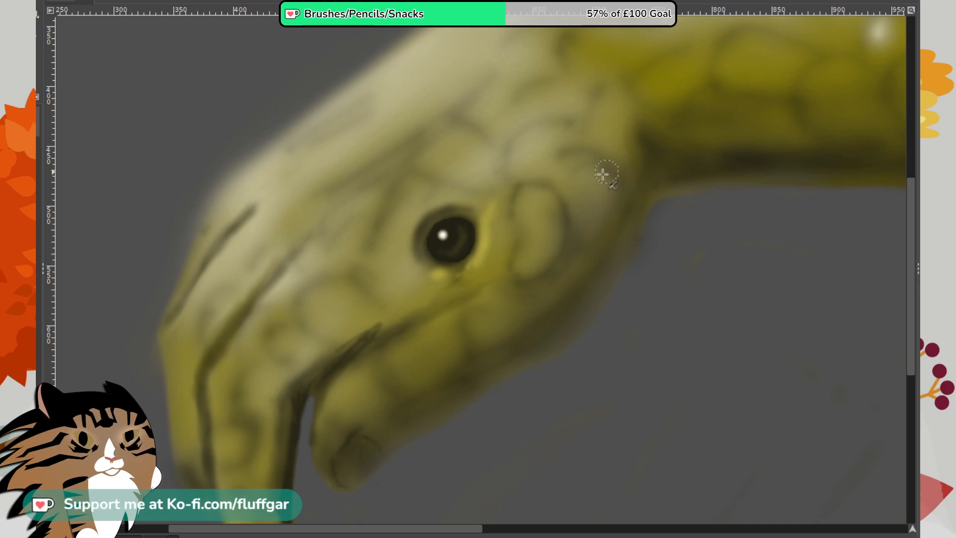
pyautogui.moveTo(555, 173)
pyautogui.mouseDown()
pyautogui.moveTo(585, 150)
pyautogui.moveTo(619, 178)
pyautogui.moveTo(612, 209)
pyautogui.mouseUp()
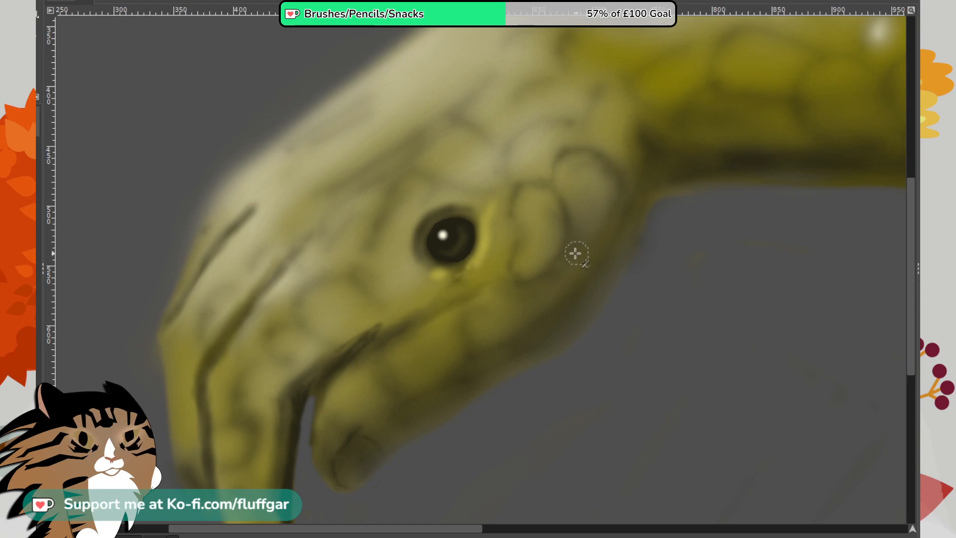
pyautogui.moveTo(510, 184)
pyautogui.mouseDown()
pyautogui.moveTo(507, 145)
pyautogui.moveTo(504, 173)
pyautogui.moveTo(516, 135)
pyautogui.moveTo(530, 130)
pyautogui.moveTo(516, 135)
pyautogui.moveTo(565, 113)
pyautogui.moveTo(592, 143)
pyautogui.moveTo(578, 126)
pyautogui.moveTo(601, 82)
pyautogui.mouseUp()
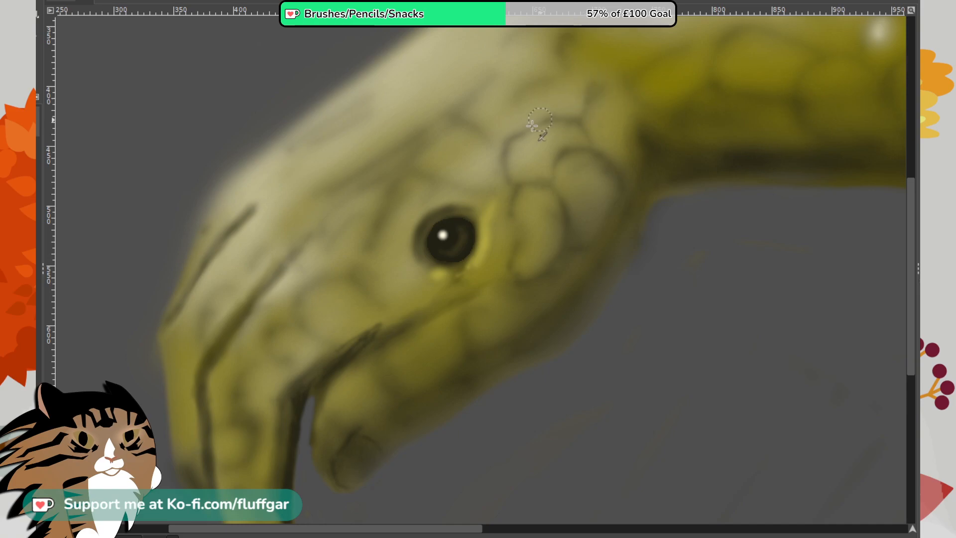
pyautogui.moveTo(504, 145)
pyautogui.mouseDown()
pyautogui.moveTo(457, 121)
pyautogui.moveTo(473, 126)
pyautogui.moveTo(433, 128)
pyautogui.mouseUp()
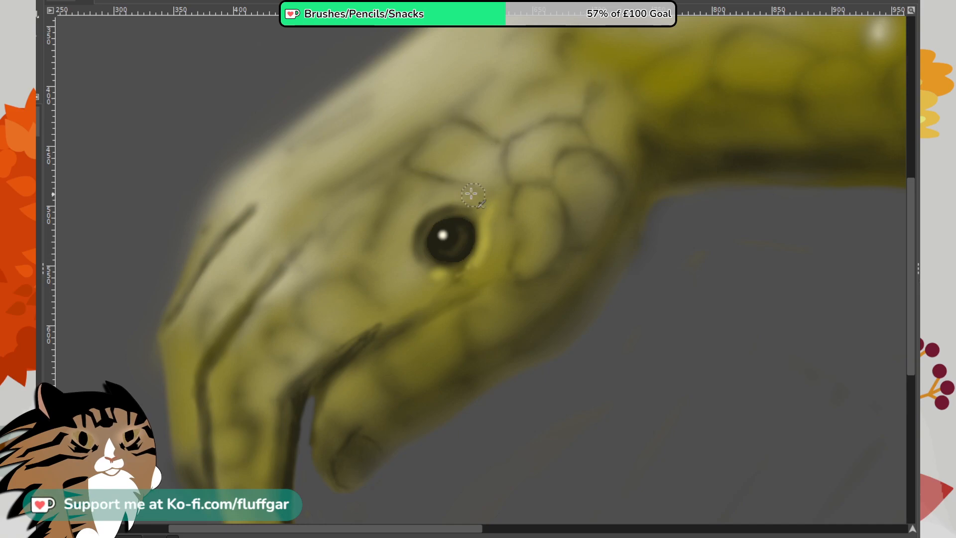
# - Outline the scales bordering the eye, on the lower jaw, and down the longest finger with thin dark lines
pyautogui.moveTo(454, 178); pyautogui.dragTo(493, 190)
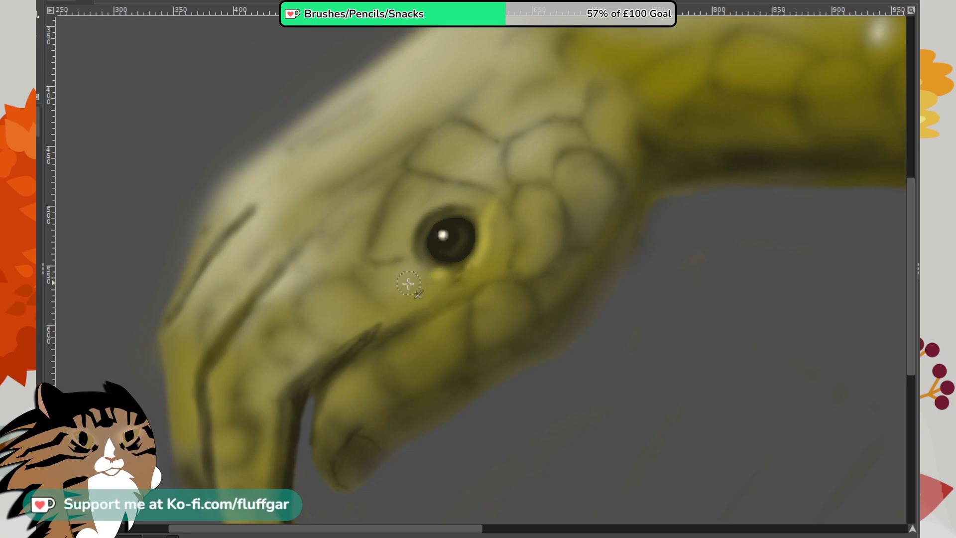
pyautogui.moveTo(361, 275)
pyautogui.mouseDown()
pyautogui.moveTo(402, 324)
pyautogui.moveTo(375, 335)
pyautogui.mouseUp()
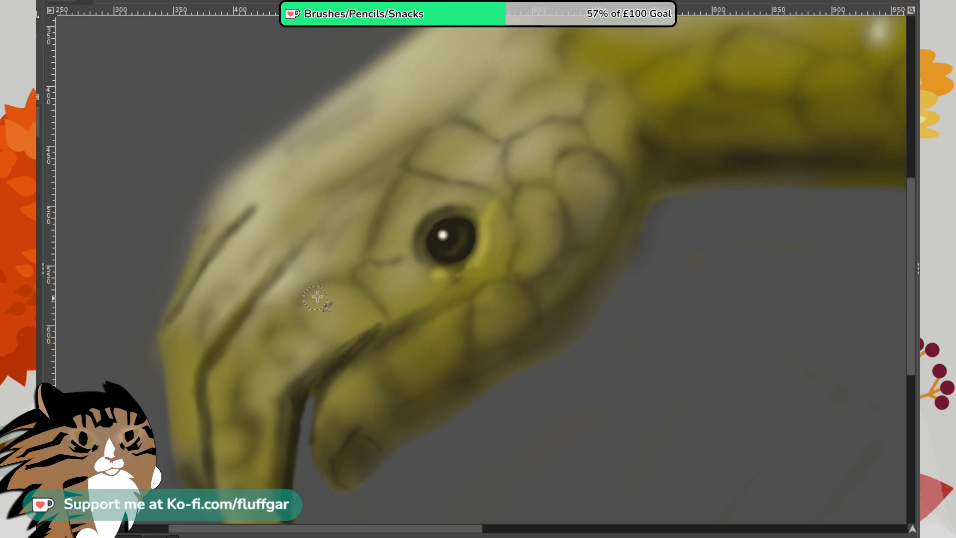
pyautogui.moveTo(295, 298)
pyautogui.mouseDown()
pyautogui.moveTo(321, 348)
pyautogui.moveTo(290, 323)
pyautogui.moveTo(265, 343)
pyautogui.moveTo(279, 381)
pyautogui.moveTo(278, 350)
pyautogui.moveTo(229, 396)
pyautogui.moveTo(243, 374)
pyautogui.moveTo(258, 420)
pyautogui.mouseUp()
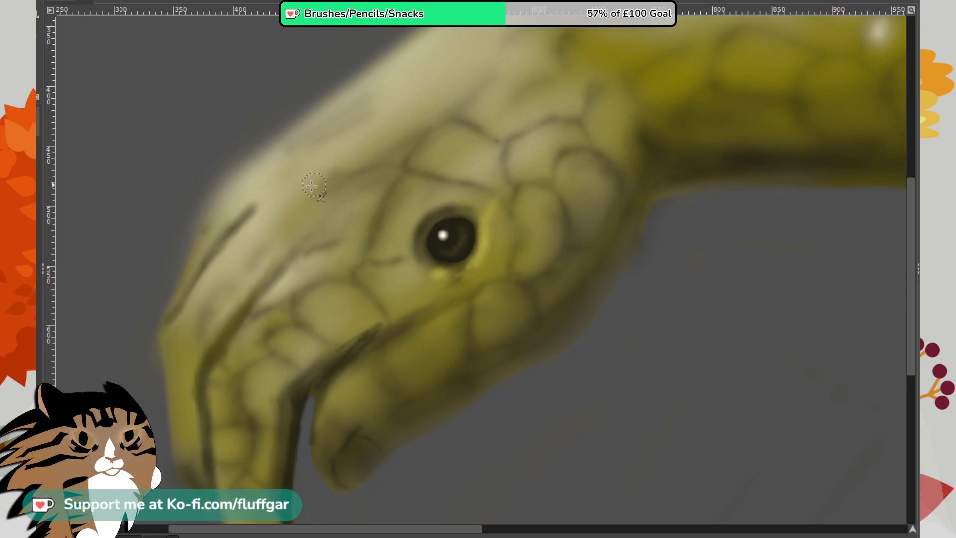
# - Draw small dark scale outlines across the pale brow above the eye, from the front of the head back to the wrist
pyautogui.moveTo(330, 187)
pyautogui.mouseDown()
pyautogui.moveTo(354, 185)
pyautogui.moveTo(302, 219)
pyautogui.moveTo(287, 170)
pyautogui.moveTo(272, 168)
pyautogui.moveTo(319, 165)
pyautogui.mouseUp()
pyautogui.moveTo(273, 199)
pyautogui.mouseDown()
pyautogui.moveTo(345, 135)
pyautogui.moveTo(334, 143)
pyautogui.moveTo(358, 161)
pyautogui.moveTo(337, 182)
pyautogui.mouseUp()
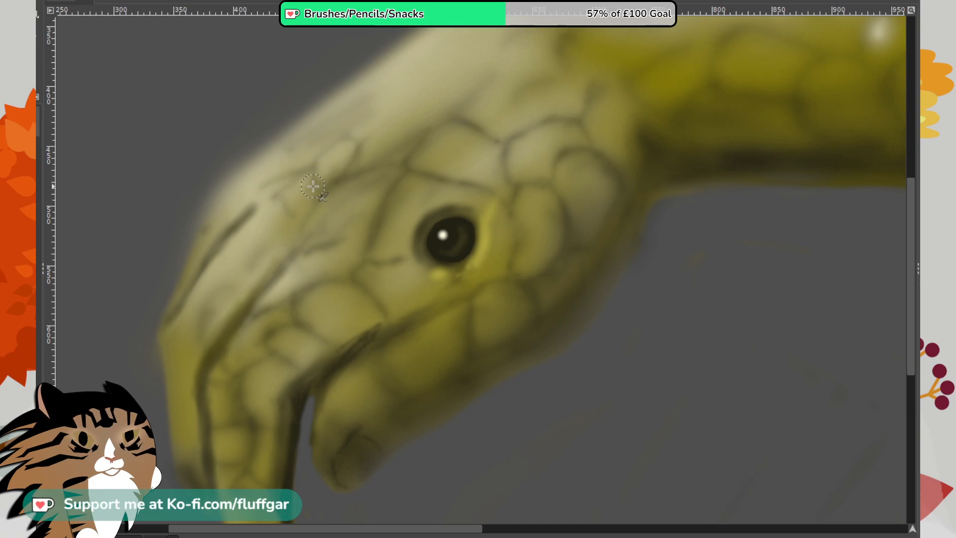
pyautogui.moveTo(364, 140)
pyautogui.mouseDown()
pyautogui.moveTo(422, 88)
pyautogui.moveTo(422, 116)
pyautogui.moveTo(363, 170)
pyautogui.mouseUp()
pyautogui.moveTo(415, 123); pyautogui.dragTo(424, 95)
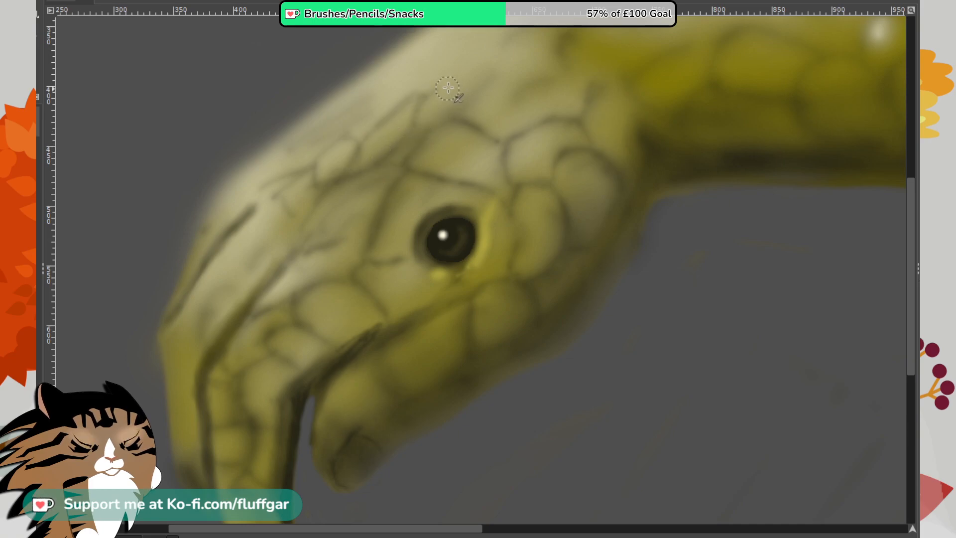
pyautogui.moveTo(526, 87)
pyautogui.mouseDown()
pyautogui.moveTo(550, 76)
pyautogui.moveTo(576, 93)
pyautogui.moveTo(574, 75)
pyautogui.moveTo(586, 96)
pyautogui.moveTo(560, 64)
pyautogui.moveTo(568, 59)
pyautogui.moveTo(468, 113)
pyautogui.moveTo(468, 93)
pyautogui.moveTo(523, 64)
pyautogui.mouseUp()
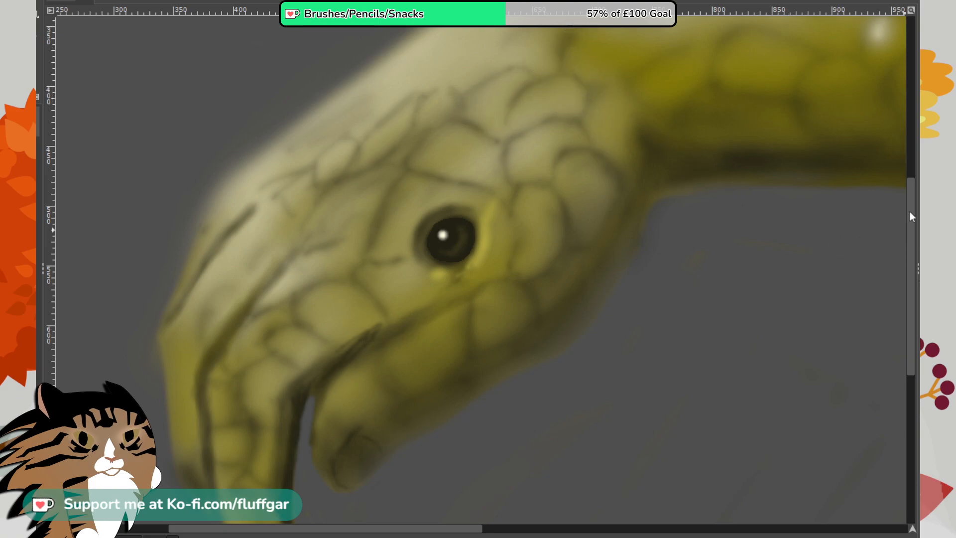
# - Outline fine, narrow scales along the pale upper edge of the head up to where it meets the arm
pyautogui.moveTo(910, 217); pyautogui.dragTo(910, 161)
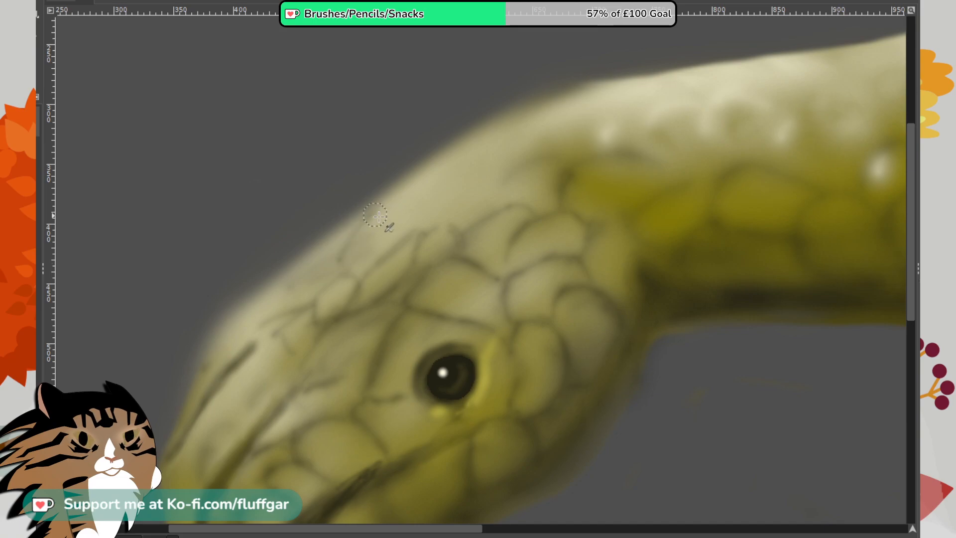
pyautogui.moveTo(378, 216)
pyautogui.mouseDown()
pyautogui.moveTo(345, 260)
pyautogui.moveTo(377, 215)
pyautogui.mouseUp()
pyautogui.moveTo(321, 252)
pyautogui.mouseDown()
pyautogui.moveTo(303, 264)
pyautogui.moveTo(339, 234)
pyautogui.mouseUp()
pyautogui.moveTo(299, 298); pyautogui.dragTo(335, 275)
pyautogui.moveTo(390, 204)
pyautogui.mouseDown()
pyautogui.moveTo(410, 185)
pyautogui.moveTo(420, 182)
pyautogui.moveTo(400, 207)
pyautogui.moveTo(455, 172)
pyautogui.moveTo(395, 230)
pyautogui.moveTo(444, 186)
pyautogui.moveTo(422, 236)
pyautogui.moveTo(427, 214)
pyautogui.moveTo(398, 232)
pyautogui.moveTo(432, 203)
pyautogui.mouseUp()
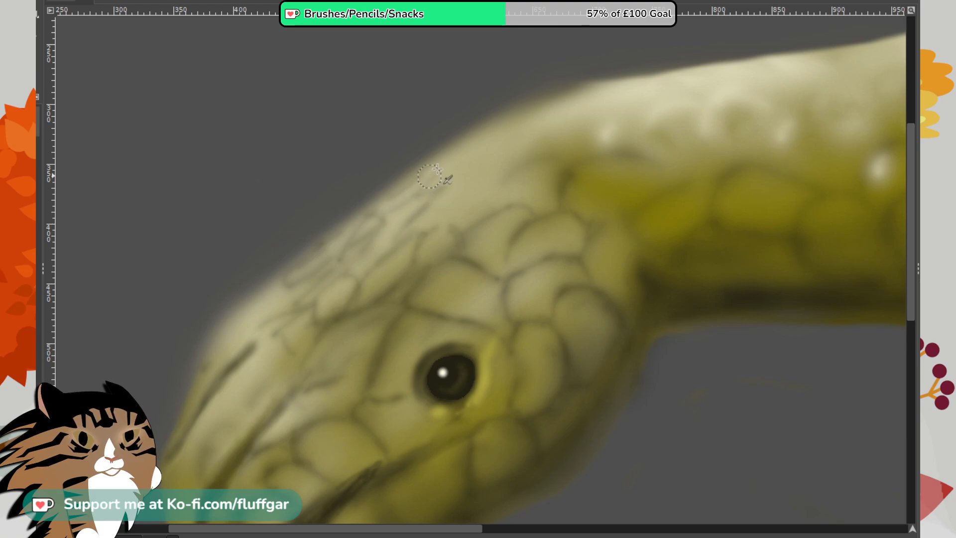
pyautogui.moveTo(435, 170)
pyautogui.mouseDown()
pyautogui.moveTo(524, 118)
pyautogui.moveTo(469, 161)
pyautogui.mouseUp()
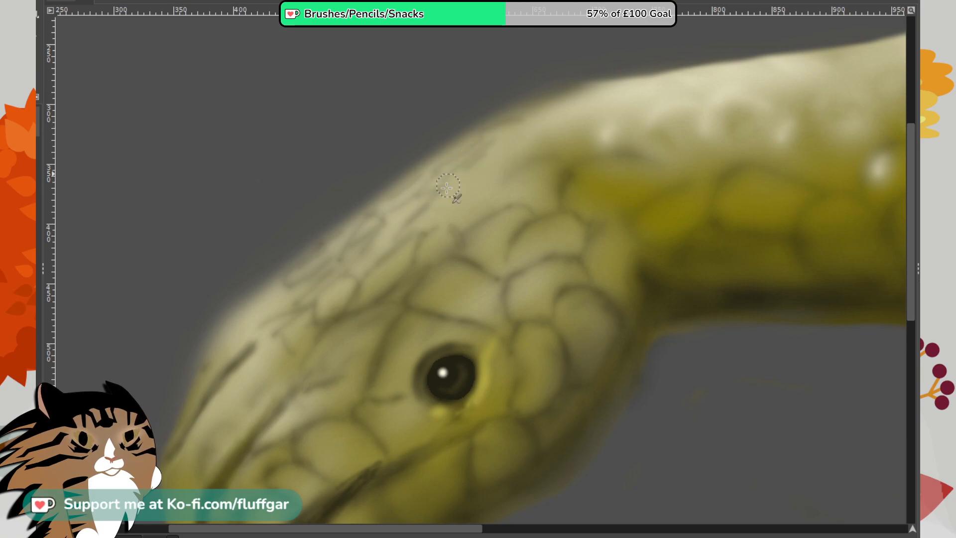
pyautogui.moveTo(441, 189)
pyautogui.mouseDown()
pyautogui.moveTo(469, 188)
pyautogui.moveTo(457, 220)
pyautogui.moveTo(502, 204)
pyautogui.moveTo(527, 157)
pyautogui.moveTo(483, 157)
pyautogui.moveTo(523, 145)
pyautogui.mouseUp()
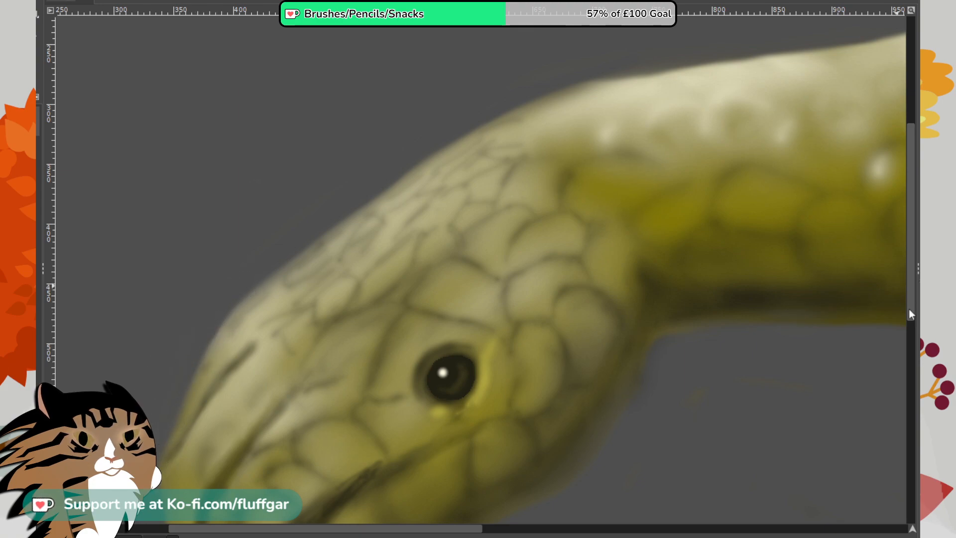
# - Outline small scales on the foremost finger and across the snout between the two long creases
pyautogui.moveTo(914, 312); pyautogui.dragTo(912, 393)
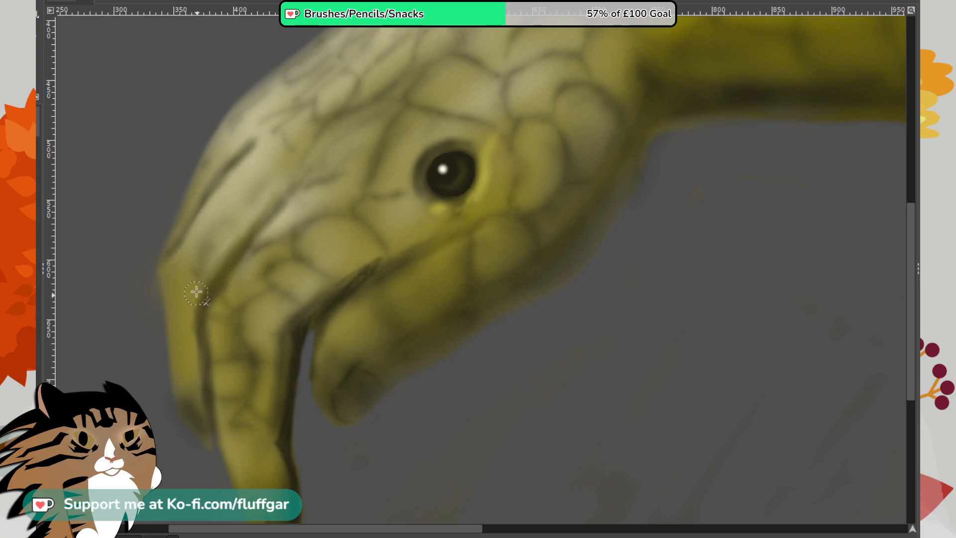
pyautogui.moveTo(196, 292); pyautogui.dragTo(179, 284)
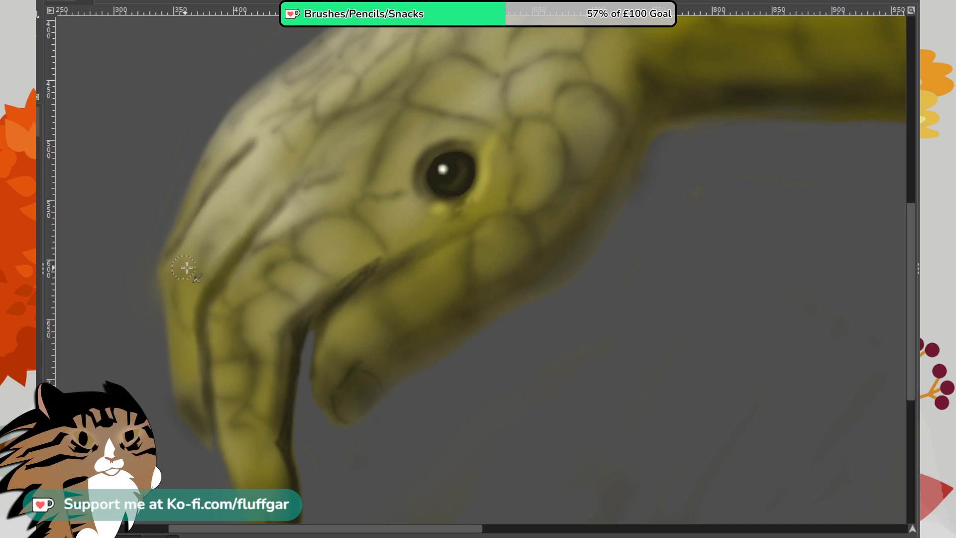
pyautogui.moveTo(178, 324); pyautogui.dragTo(188, 343)
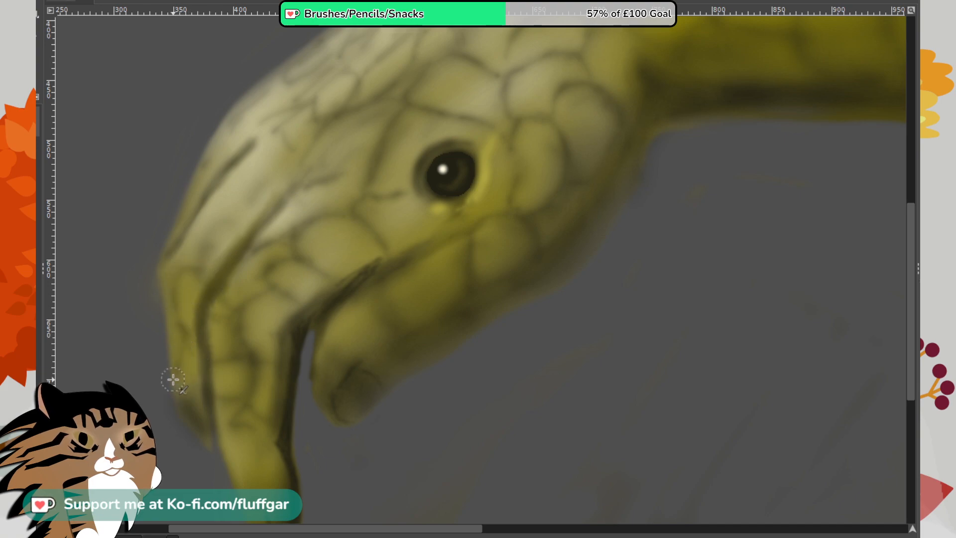
pyautogui.moveTo(173, 380); pyautogui.dragTo(178, 367)
pyautogui.moveTo(169, 295); pyautogui.dragTo(176, 308)
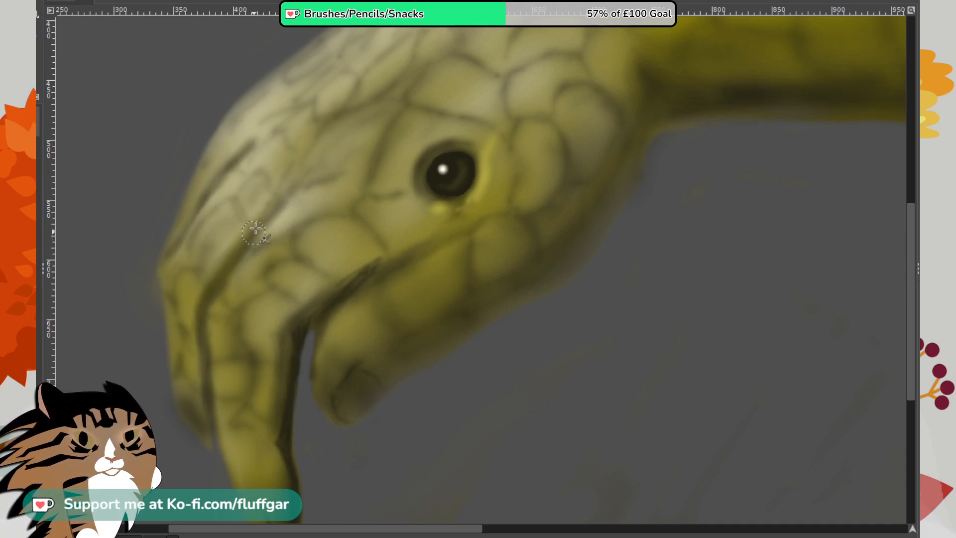
pyautogui.moveTo(270, 205); pyautogui.dragTo(306, 172)
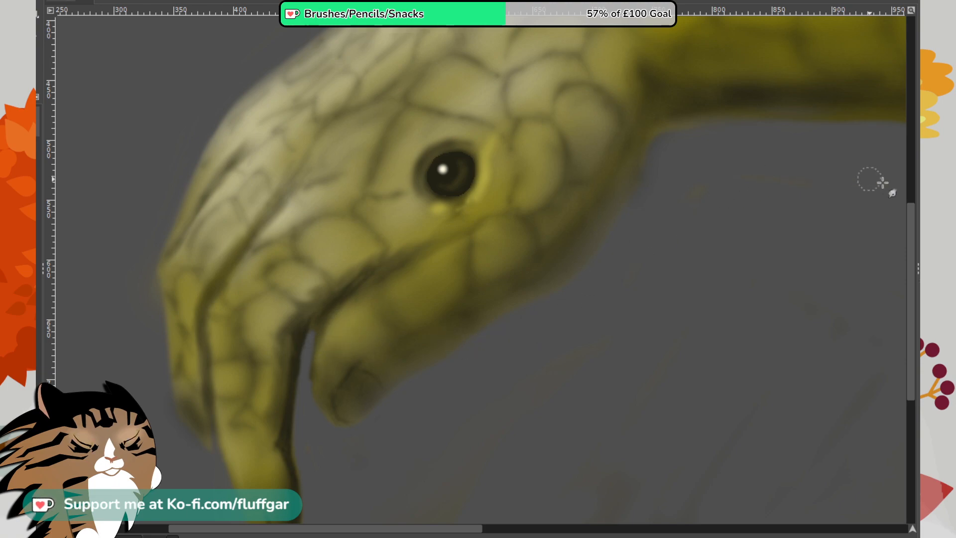
# - Examine the scaled head and arm both as a whole and close up to compare their scale detail
pyautogui.moveTo(911, 258); pyautogui.dragTo(908, 283)
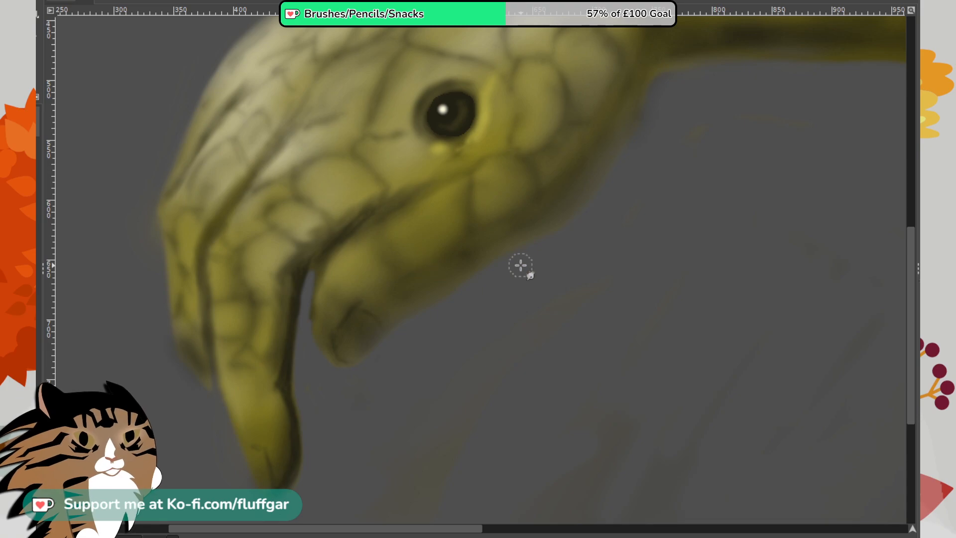
pyautogui.scroll(5, 525, 267)
pyautogui.scroll(-4, 526, 265)
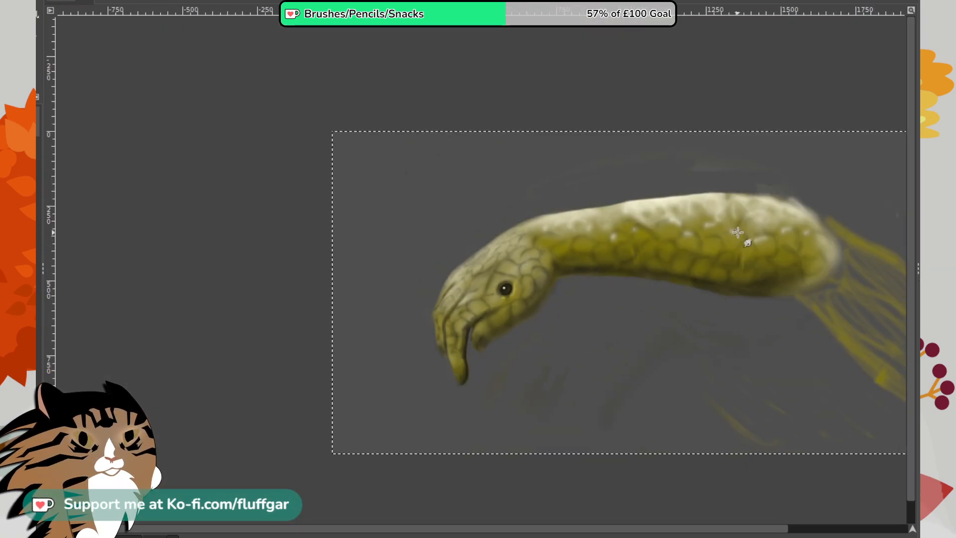
pyautogui.scroll(3, 741, 242)
pyautogui.scroll(-1, 727, 244)
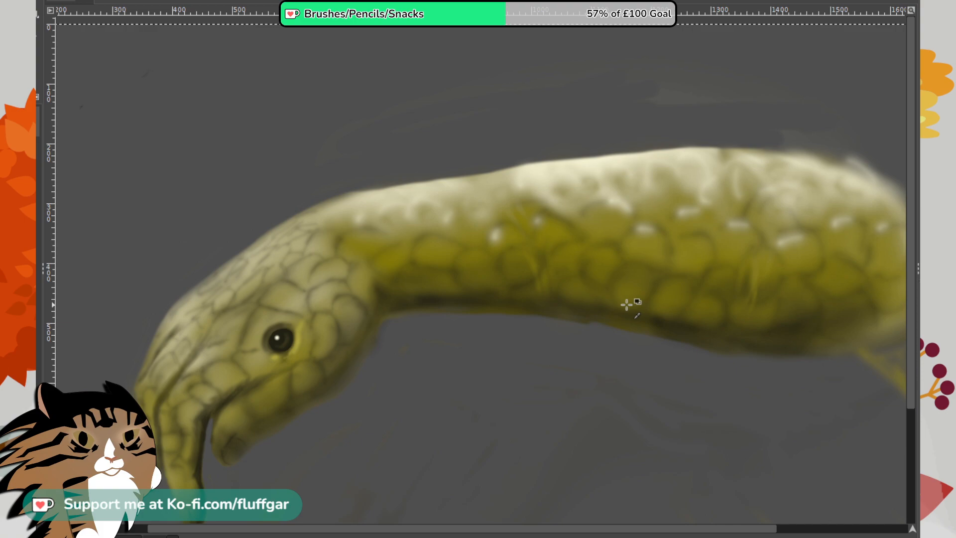
pyautogui.scroll(1, 617, 281)
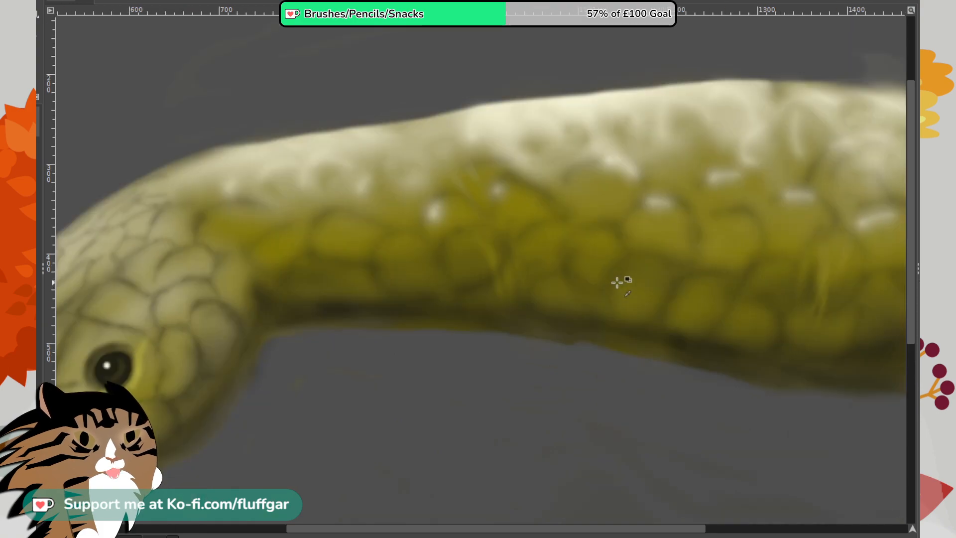
pyautogui.hscroll(1, 617, 282)
pyautogui.hscroll(-1, 618, 283)
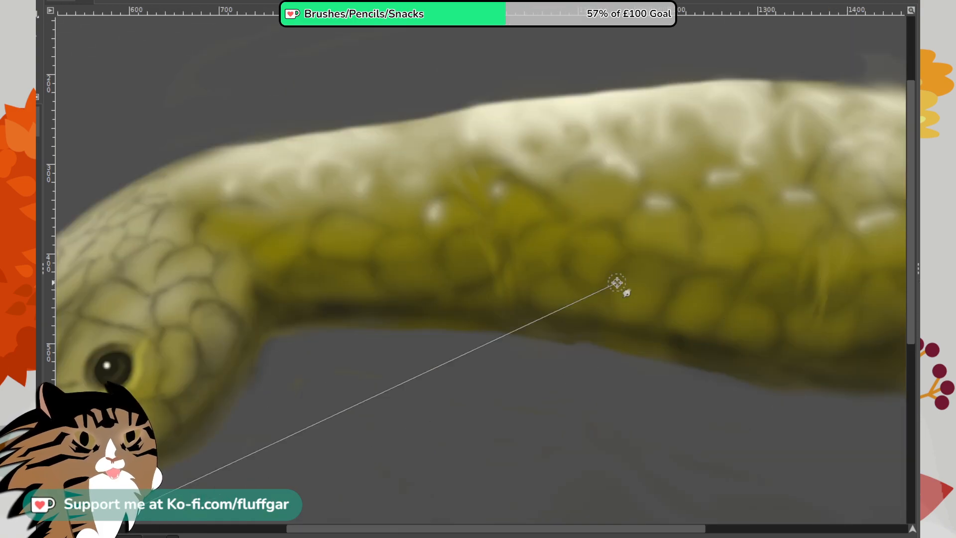
pyautogui.hscroll(-2, 617, 282)
pyautogui.hscroll(1, 617, 282)
pyautogui.scroll(-1, 617, 282)
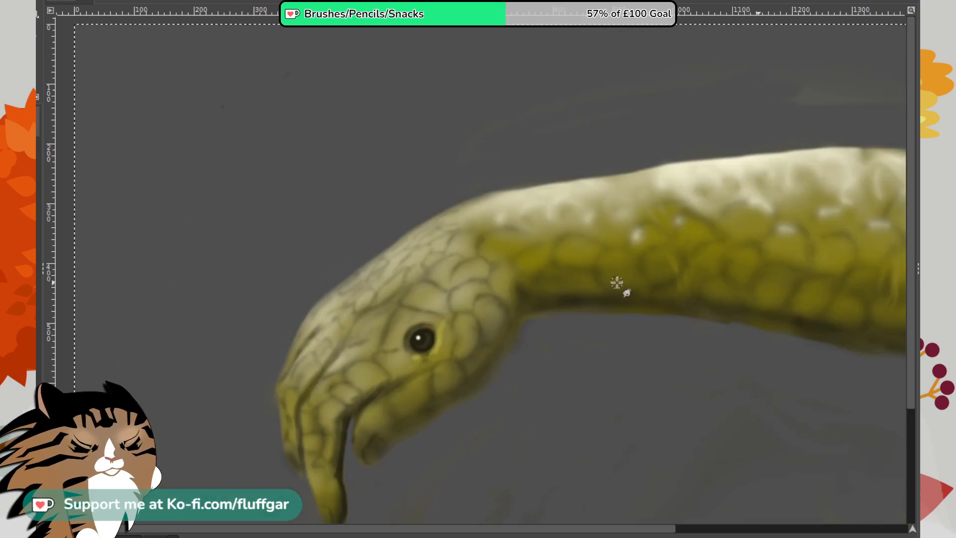
pyautogui.hscroll(2, 616, 282)
pyautogui.hscroll(1, 616, 282)
pyautogui.hscroll(-2, 616, 282)
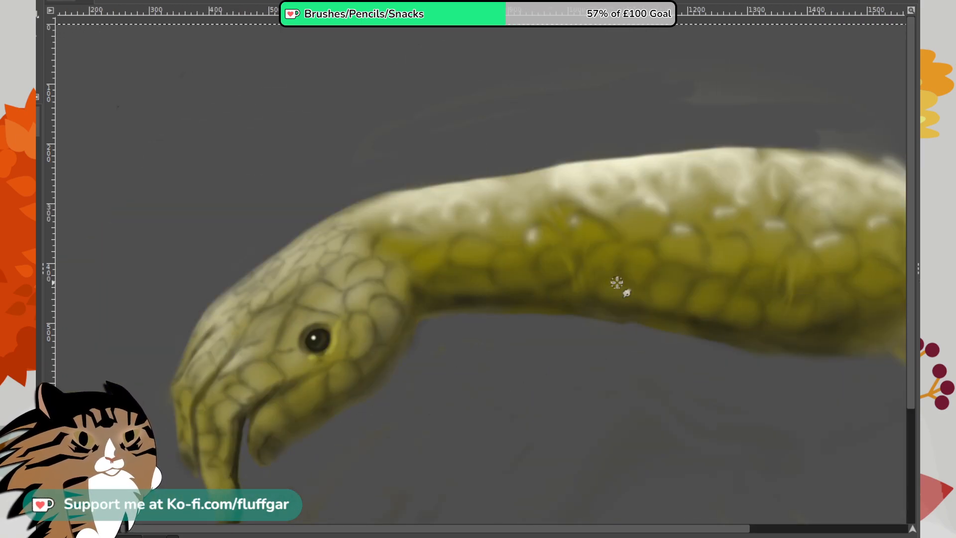
pyautogui.scroll(-1, 616, 282)
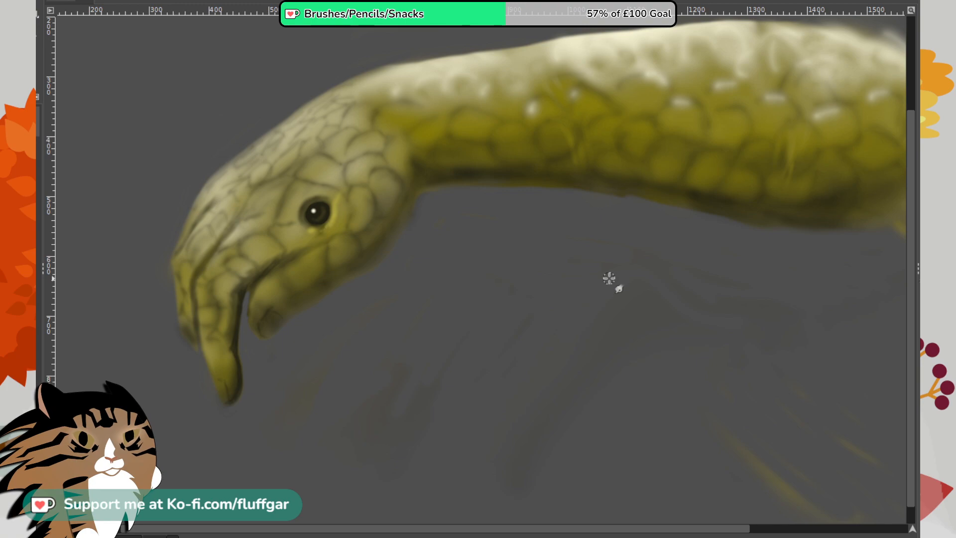
pyautogui.scroll(1, 609, 278)
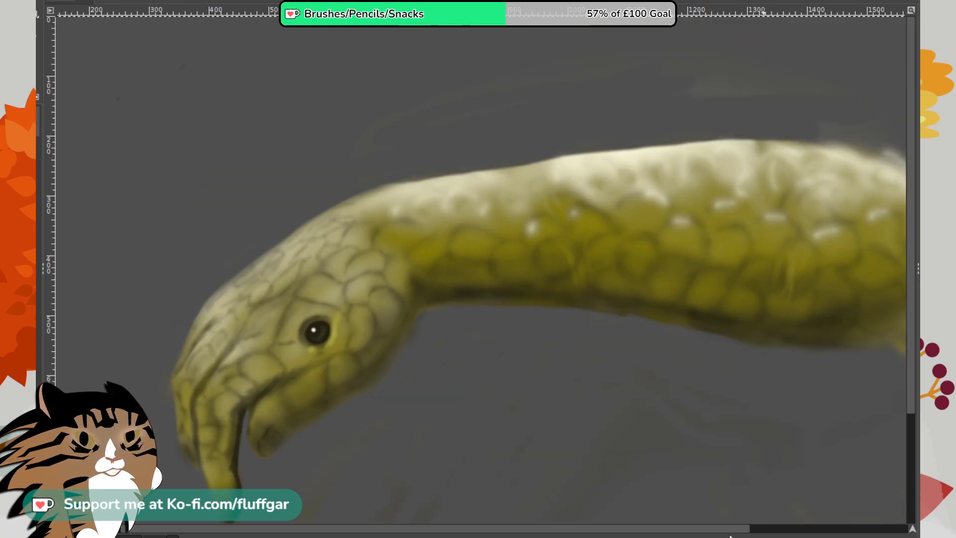
# - Outline dark scales across the pale upper side of the arm, from the wrist to the broad end
pyautogui.moveTo(696, 474); pyautogui.dragTo(617, 409)
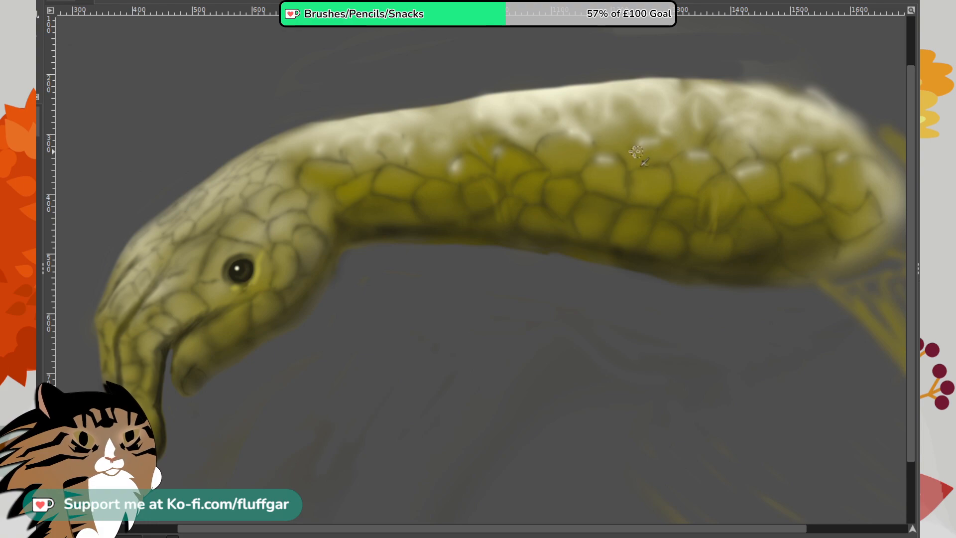
pyautogui.moveTo(641, 144); pyautogui.dragTo(658, 141)
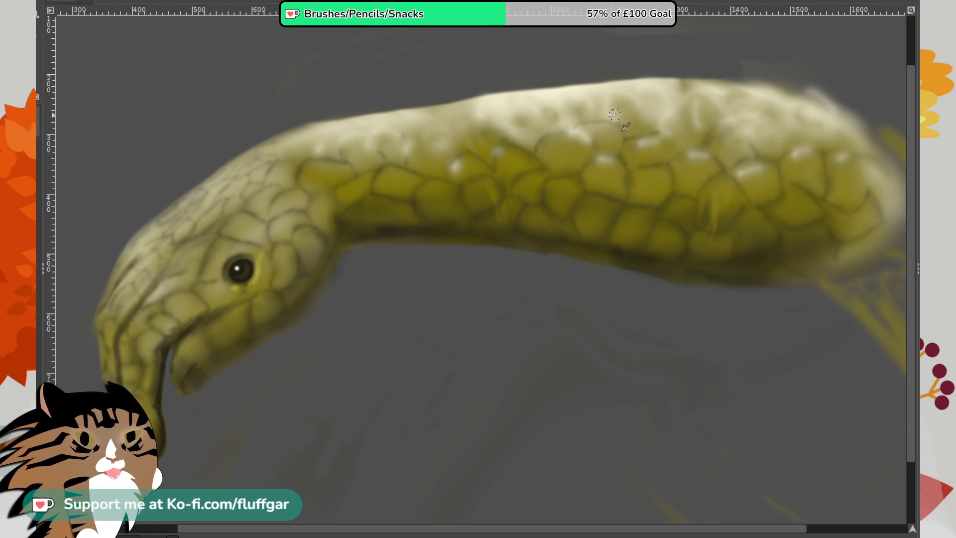
pyautogui.moveTo(618, 119); pyautogui.dragTo(658, 110)
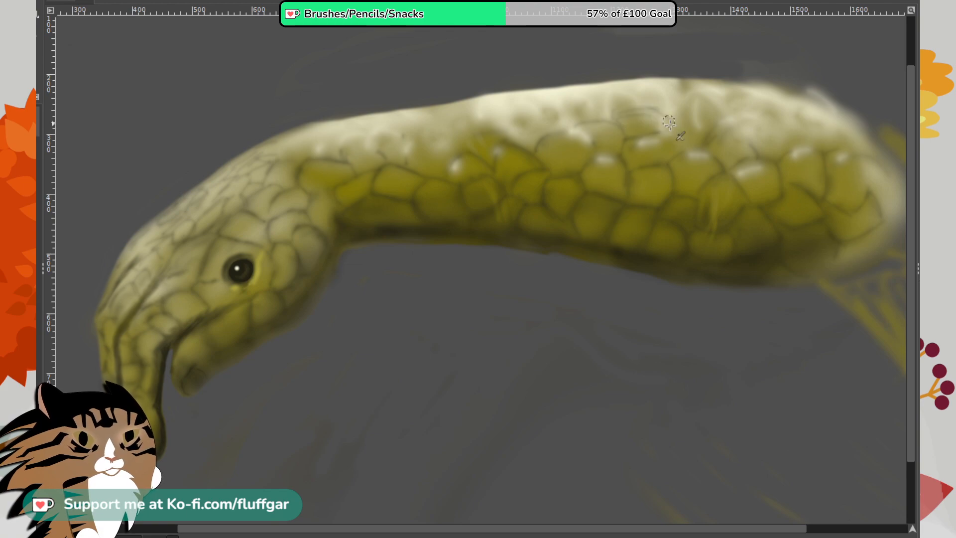
pyautogui.moveTo(562, 121)
pyautogui.mouseDown()
pyautogui.moveTo(576, 109)
pyautogui.moveTo(612, 117)
pyautogui.moveTo(546, 113)
pyautogui.moveTo(564, 118)
pyautogui.moveTo(518, 127)
pyautogui.moveTo(538, 123)
pyautogui.moveTo(531, 150)
pyautogui.moveTo(520, 125)
pyautogui.moveTo(499, 132)
pyautogui.moveTo(510, 131)
pyautogui.moveTo(504, 141)
pyautogui.moveTo(505, 132)
pyautogui.moveTo(468, 128)
pyautogui.moveTo(481, 128)
pyautogui.moveTo(443, 149)
pyautogui.moveTo(466, 148)
pyautogui.moveTo(418, 132)
pyautogui.moveTo(443, 137)
pyautogui.moveTo(407, 142)
pyautogui.moveTo(405, 164)
pyautogui.moveTo(365, 140)
pyautogui.moveTo(405, 139)
pyautogui.moveTo(343, 147)
pyautogui.moveTo(387, 164)
pyautogui.mouseUp()
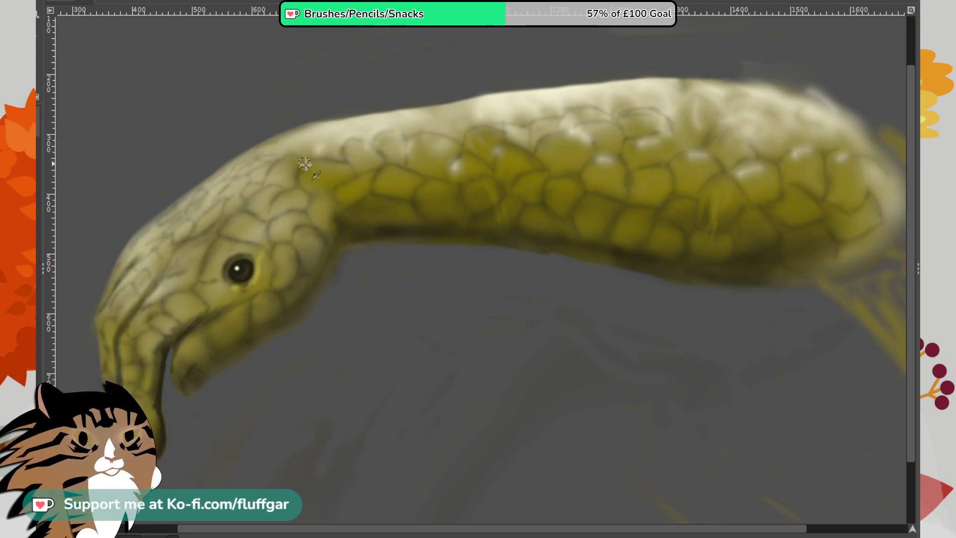
pyautogui.moveTo(305, 152)
pyautogui.mouseDown()
pyautogui.moveTo(320, 140)
pyautogui.moveTo(344, 151)
pyautogui.mouseUp()
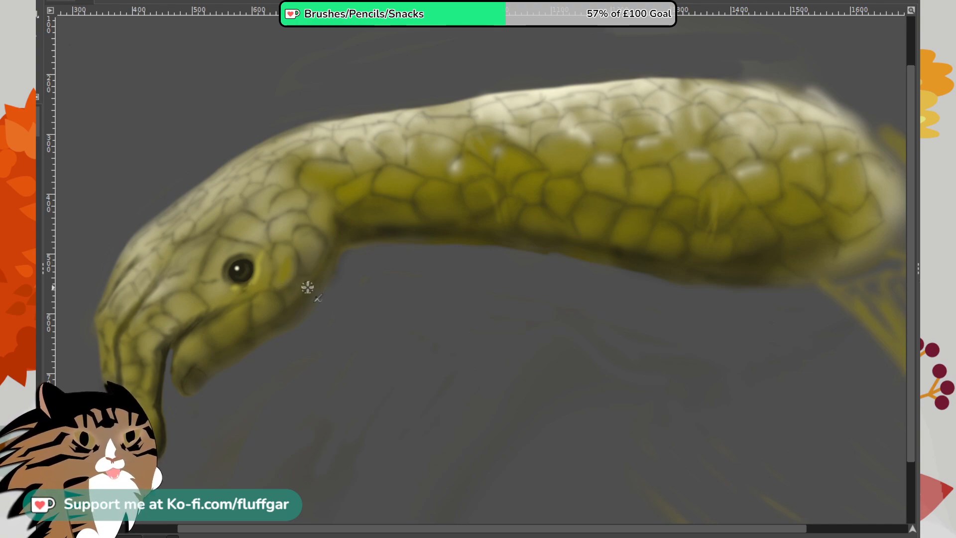
# - Brush yellow centres into the scales behind, below, in front of and above the eye
pyautogui.keyDown('ctrl'); pyautogui.scroll(3, 306, 276); pyautogui.keyUp('ctrl')
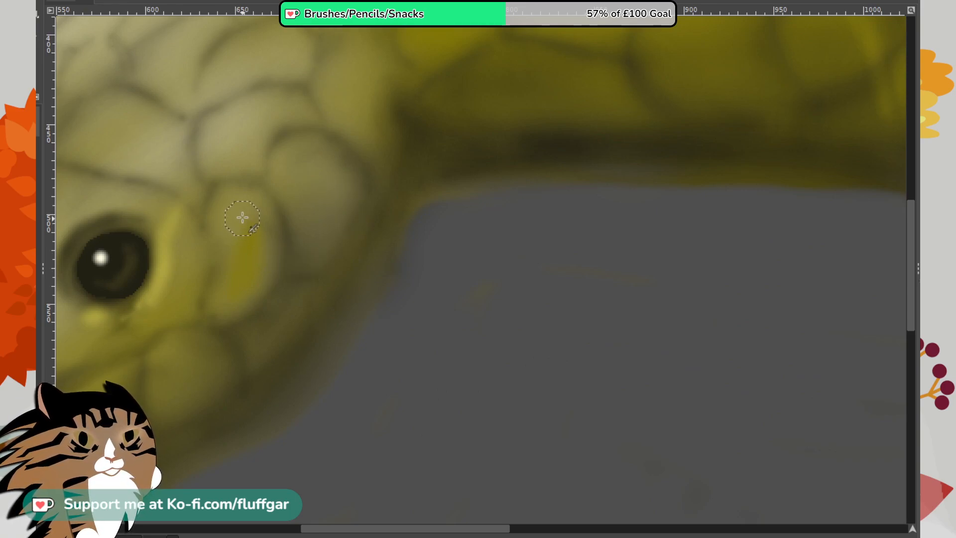
pyautogui.moveTo(239, 233)
pyautogui.mouseDown()
pyautogui.moveTo(236, 212)
pyautogui.moveTo(241, 249)
pyautogui.moveTo(232, 237)
pyautogui.moveTo(245, 212)
pyautogui.moveTo(238, 265)
pyautogui.moveTo(258, 207)
pyautogui.moveTo(251, 272)
pyautogui.moveTo(263, 225)
pyautogui.moveTo(245, 291)
pyautogui.moveTo(245, 280)
pyautogui.moveTo(235, 297)
pyautogui.mouseUp()
pyautogui.moveTo(301, 195)
pyautogui.mouseDown()
pyautogui.moveTo(325, 212)
pyautogui.moveTo(339, 199)
pyautogui.moveTo(305, 159)
pyautogui.moveTo(334, 199)
pyautogui.moveTo(339, 168)
pyautogui.moveTo(318, 166)
pyautogui.moveTo(348, 177)
pyautogui.moveTo(307, 152)
pyautogui.moveTo(340, 205)
pyautogui.moveTo(327, 183)
pyautogui.moveTo(338, 196)
pyautogui.moveTo(304, 209)
pyautogui.moveTo(299, 242)
pyautogui.moveTo(293, 183)
pyautogui.moveTo(322, 161)
pyautogui.moveTo(318, 192)
pyautogui.moveTo(337, 192)
pyautogui.moveTo(311, 235)
pyautogui.moveTo(331, 202)
pyautogui.moveTo(319, 177)
pyautogui.moveTo(306, 203)
pyautogui.moveTo(366, 116)
pyautogui.moveTo(371, 150)
pyautogui.moveTo(355, 106)
pyautogui.moveTo(374, 145)
pyautogui.mouseUp()
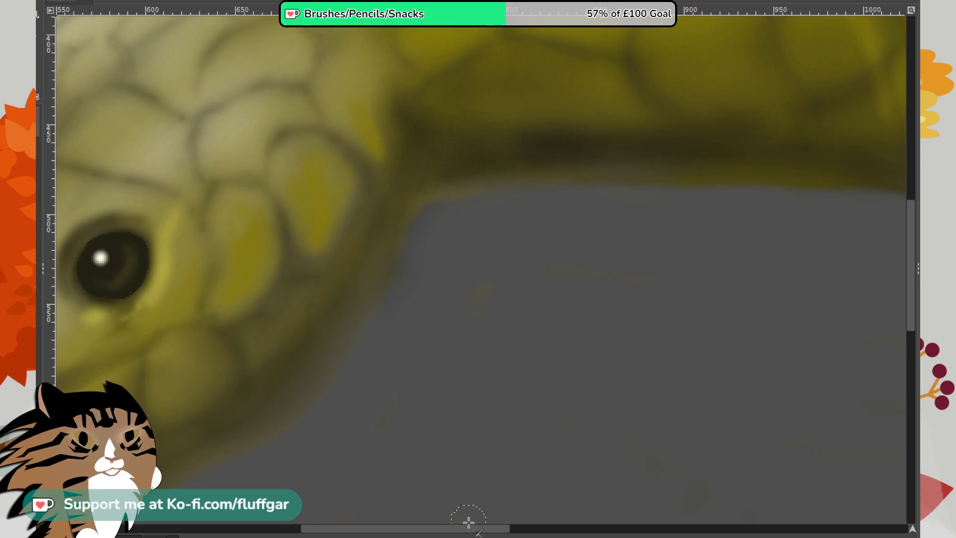
pyautogui.moveTo(477, 531); pyautogui.dragTo(398, 529)
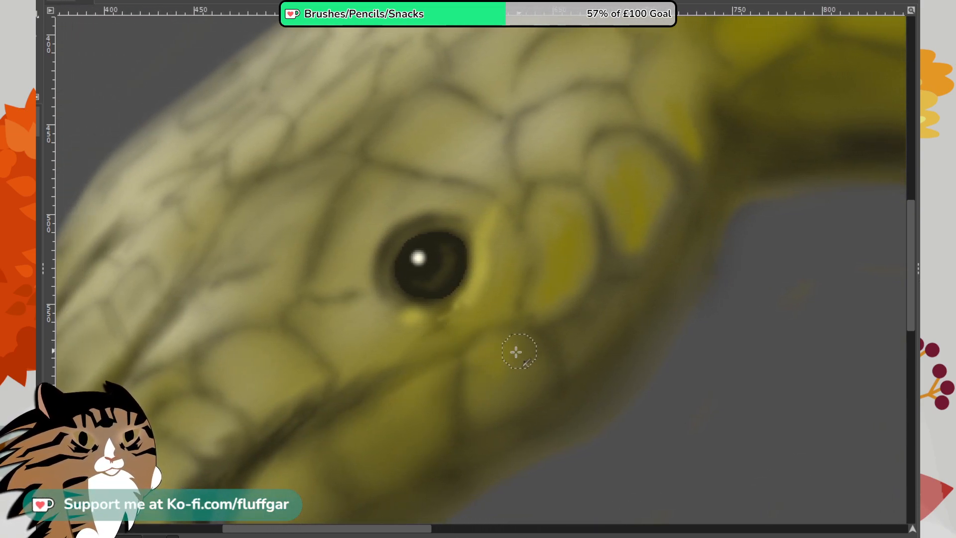
pyautogui.moveTo(496, 348)
pyautogui.mouseDown()
pyautogui.moveTo(478, 385)
pyautogui.moveTo(482, 361)
pyautogui.mouseUp()
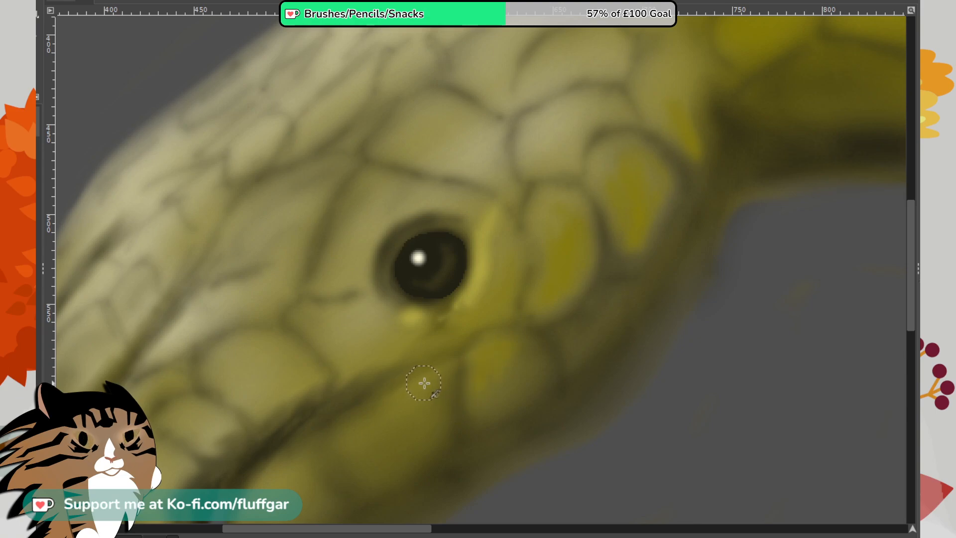
pyautogui.moveTo(424, 383)
pyautogui.mouseDown()
pyautogui.moveTo(366, 441)
pyautogui.moveTo(422, 396)
pyautogui.moveTo(375, 438)
pyautogui.mouseUp()
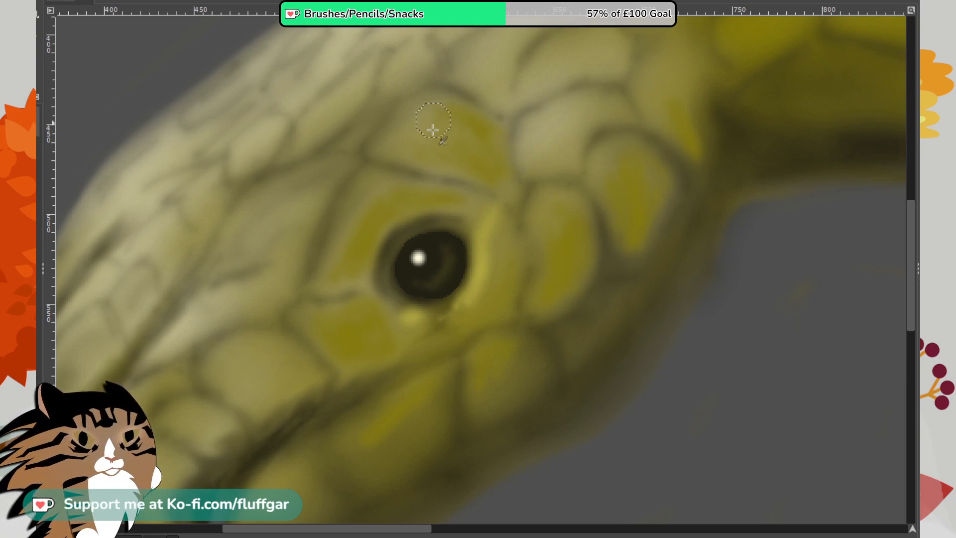
pyautogui.moveTo(463, 175)
pyautogui.mouseDown()
pyautogui.moveTo(400, 147)
pyautogui.moveTo(422, 142)
pyautogui.moveTo(475, 161)
pyautogui.moveTo(487, 178)
pyautogui.moveTo(494, 171)
pyautogui.moveTo(462, 123)
pyautogui.mouseUp()
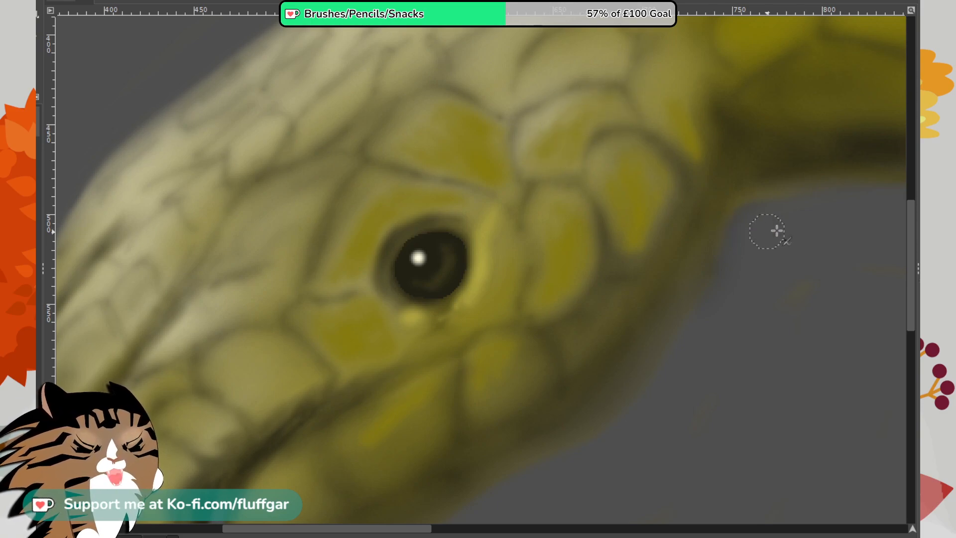
# - Brush yellow centres into the two scales at the back of the head where it meets the arm
pyautogui.moveTo(912, 262); pyautogui.dragTo(910, 228)
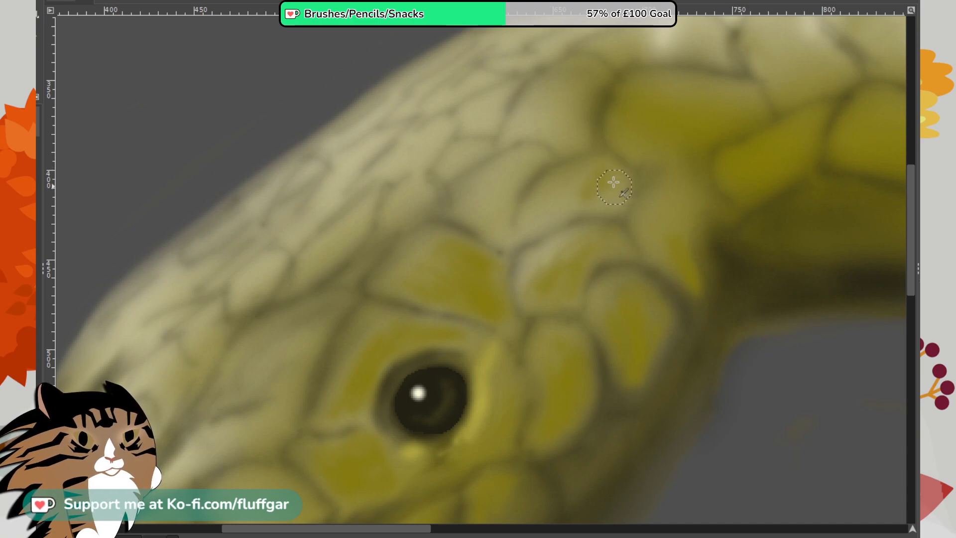
pyautogui.moveTo(609, 169)
pyautogui.mouseDown()
pyautogui.moveTo(611, 207)
pyautogui.moveTo(585, 200)
pyautogui.moveTo(613, 202)
pyautogui.moveTo(596, 184)
pyautogui.mouseUp()
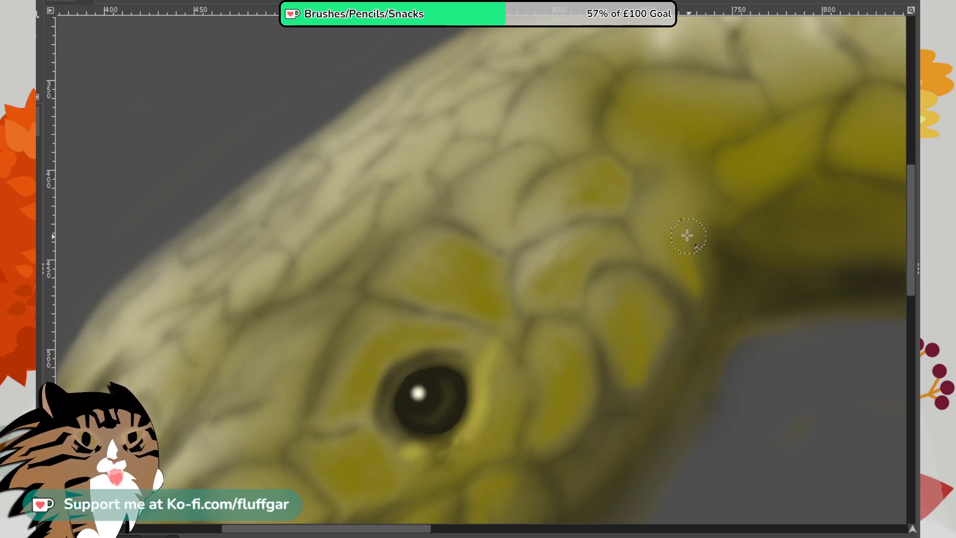
pyautogui.moveTo(675, 213)
pyautogui.mouseDown()
pyautogui.moveTo(671, 201)
pyautogui.moveTo(663, 209)
pyautogui.mouseUp()
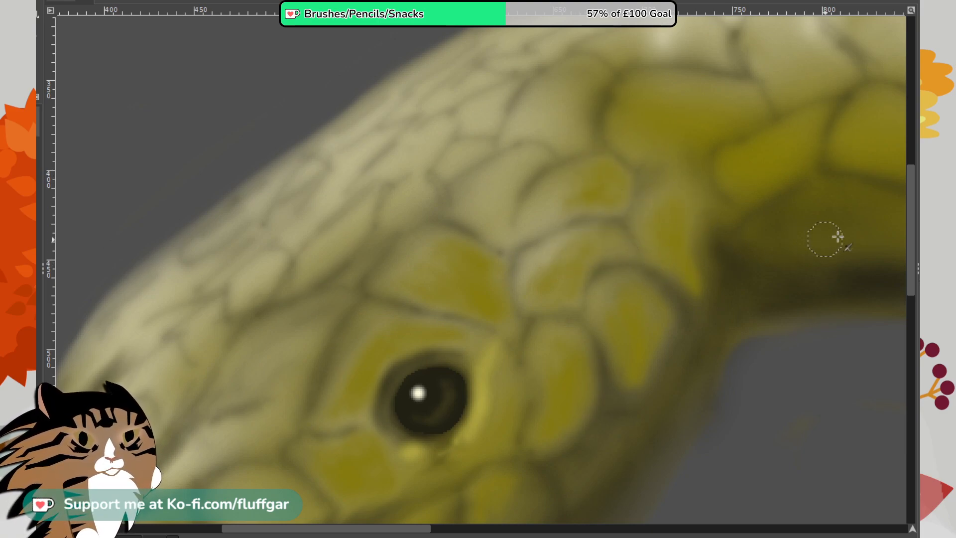
# - Brush yellow centres into the scales along the snout's lower edge and the front of the lower jaw
pyautogui.scroll(-10, 902, 246)
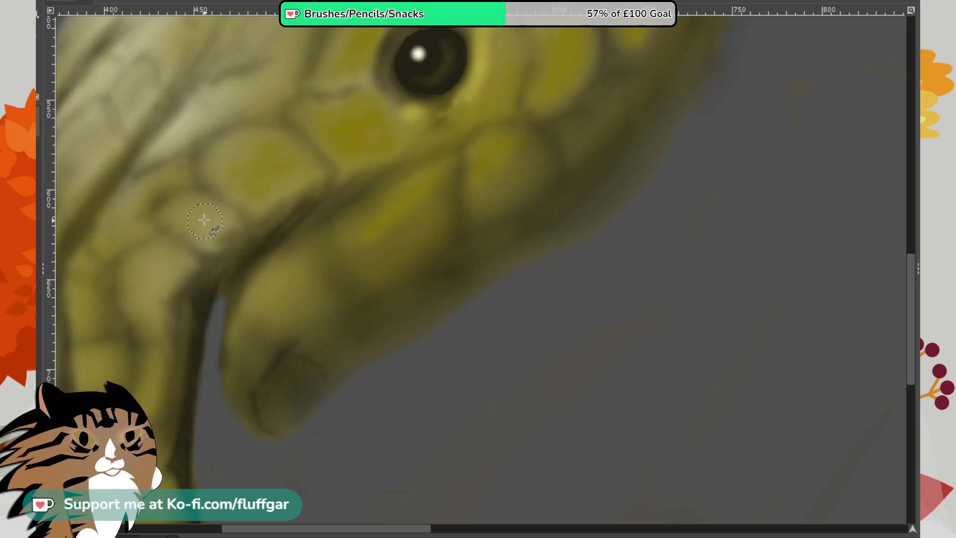
pyautogui.moveTo(204, 220)
pyautogui.mouseDown()
pyautogui.moveTo(229, 216)
pyautogui.moveTo(206, 245)
pyautogui.moveTo(228, 228)
pyautogui.moveTo(215, 228)
pyautogui.mouseUp()
pyautogui.moveTo(181, 283)
pyautogui.mouseDown()
pyautogui.moveTo(153, 282)
pyautogui.moveTo(191, 264)
pyautogui.moveTo(157, 279)
pyautogui.moveTo(154, 271)
pyautogui.moveTo(169, 258)
pyautogui.moveTo(171, 293)
pyautogui.moveTo(187, 264)
pyautogui.moveTo(179, 312)
pyautogui.mouseUp()
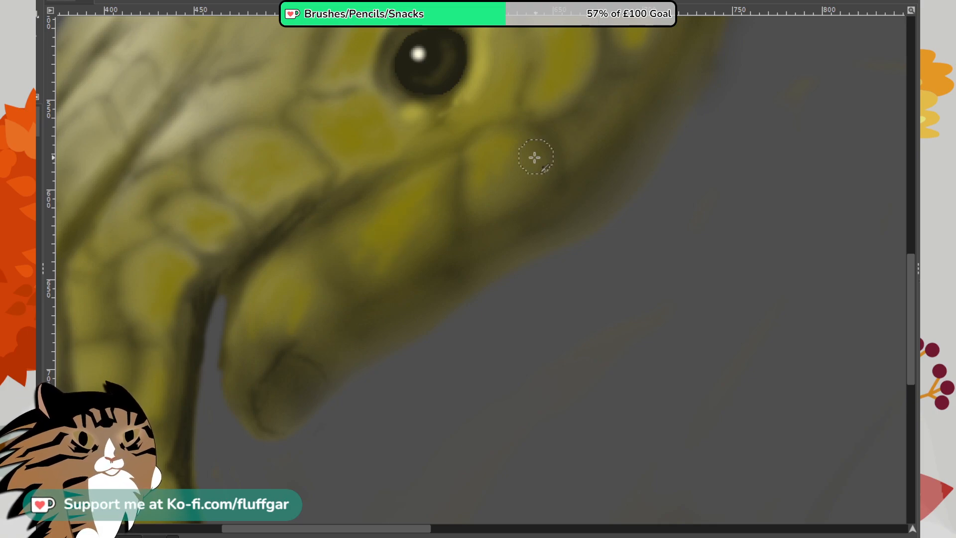
# - Brush yellow into the pale scales high on the back of the head, above the brow
pyautogui.moveTo(910, 294)
pyautogui.mouseDown()
pyautogui.moveTo(901, 196)
pyautogui.moveTo(910, 205)
pyautogui.mouseUp()
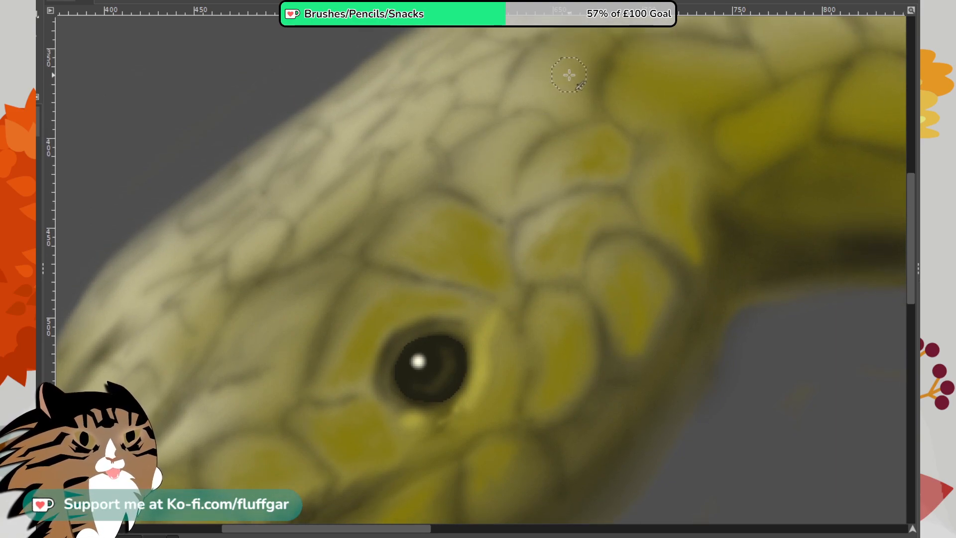
pyautogui.moveTo(566, 102)
pyautogui.mouseDown()
pyautogui.moveTo(579, 72)
pyautogui.moveTo(575, 39)
pyautogui.moveTo(561, 50)
pyautogui.moveTo(576, 73)
pyautogui.mouseUp()
pyautogui.moveTo(571, 112)
pyautogui.mouseDown()
pyautogui.moveTo(586, 65)
pyautogui.moveTo(549, 95)
pyautogui.moveTo(559, 116)
pyautogui.moveTo(585, 41)
pyautogui.mouseUp()
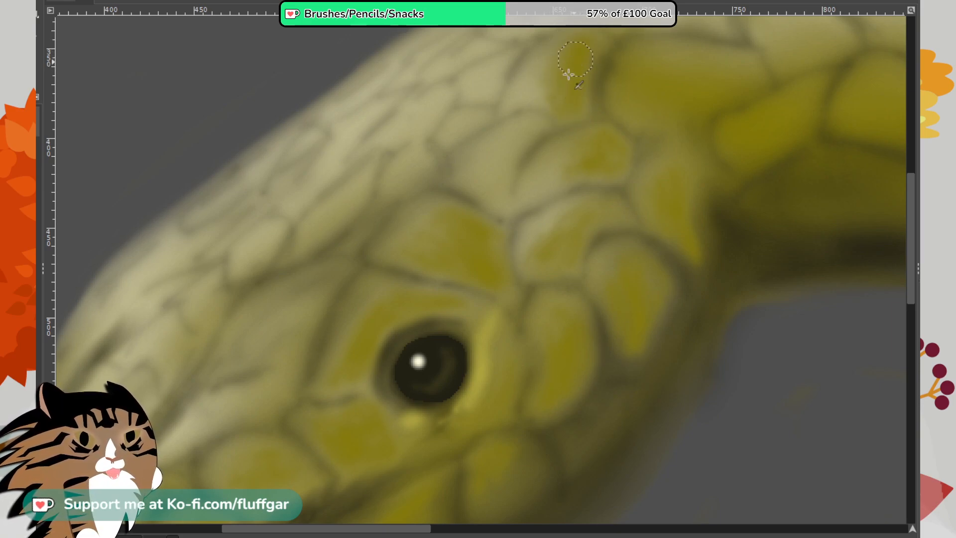
pyautogui.moveTo(507, 172)
pyautogui.mouseDown()
pyautogui.moveTo(531, 134)
pyautogui.moveTo(488, 176)
pyautogui.moveTo(514, 154)
pyautogui.mouseUp()
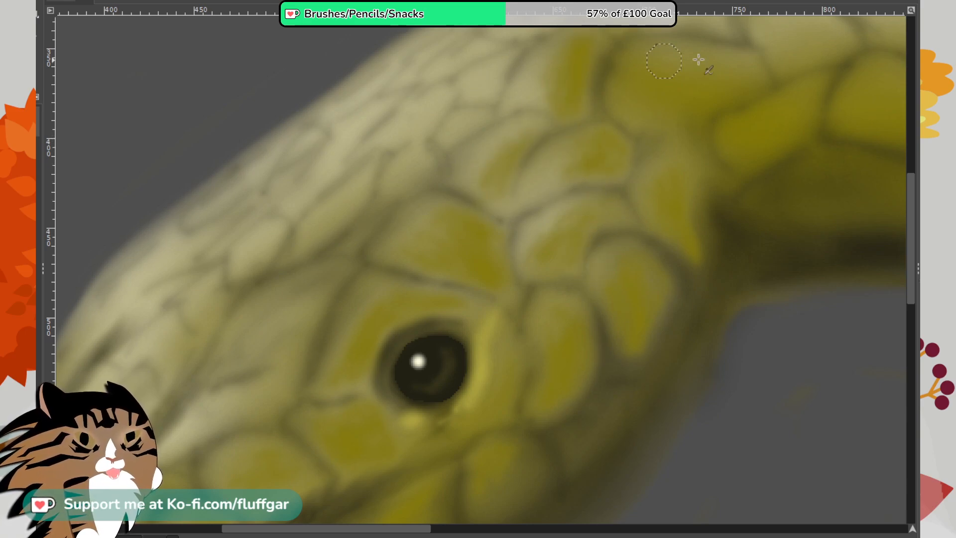
pyautogui.moveTo(914, 207)
pyautogui.mouseDown()
pyautogui.moveTo(909, 195)
pyautogui.moveTo(900, 245)
pyautogui.mouseUp()
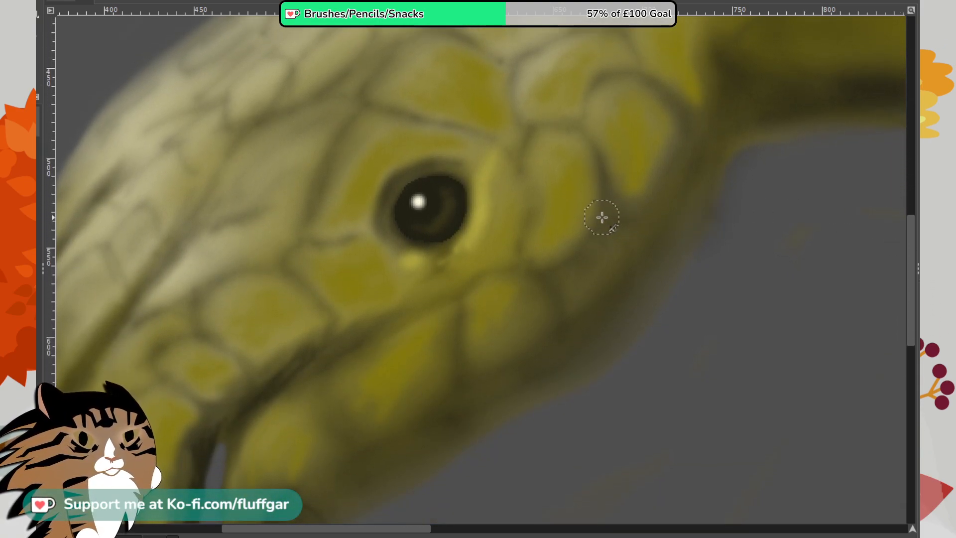
# - Airbrush large, soft dark shadows below the jaw and along the underside of the arm
pyautogui.scroll(-2, 542, 247)
pyautogui.scroll(-2, 538, 245)
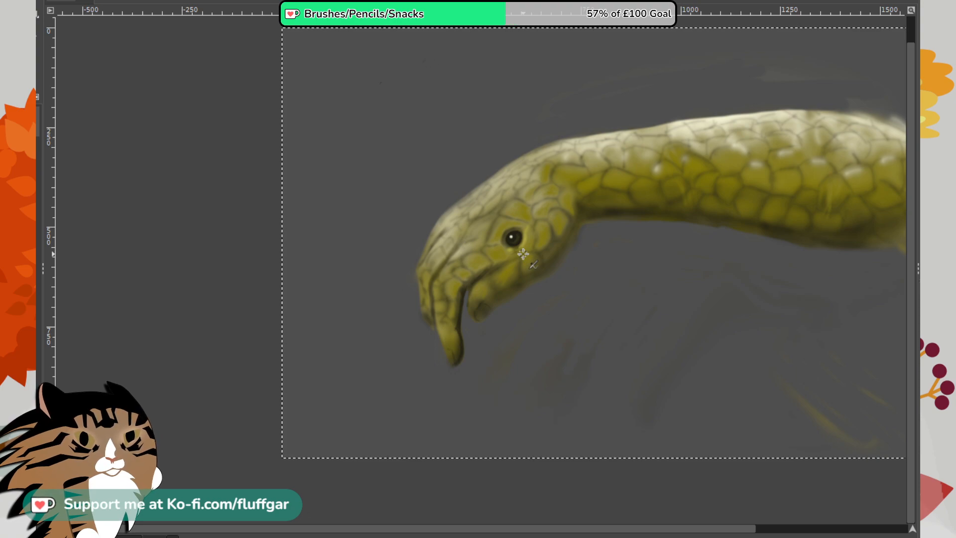
pyautogui.hscroll(5, 522, 254)
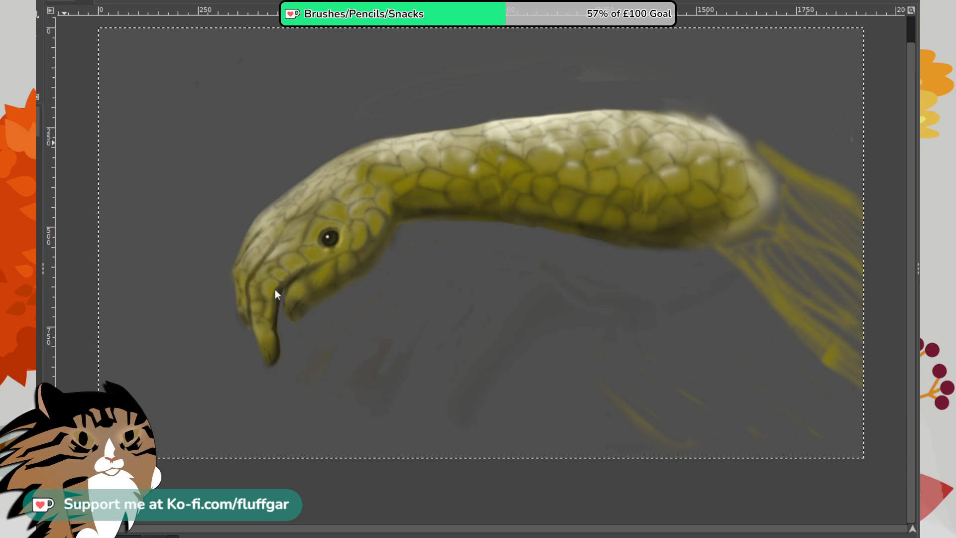
pyautogui.moveTo(384, 302)
pyautogui.mouseDown()
pyautogui.moveTo(356, 306)
pyautogui.moveTo(383, 292)
pyautogui.moveTo(344, 315)
pyautogui.moveTo(403, 277)
pyautogui.moveTo(351, 317)
pyautogui.moveTo(416, 283)
pyautogui.moveTo(350, 312)
pyautogui.moveTo(400, 297)
pyautogui.moveTo(433, 322)
pyautogui.mouseUp()
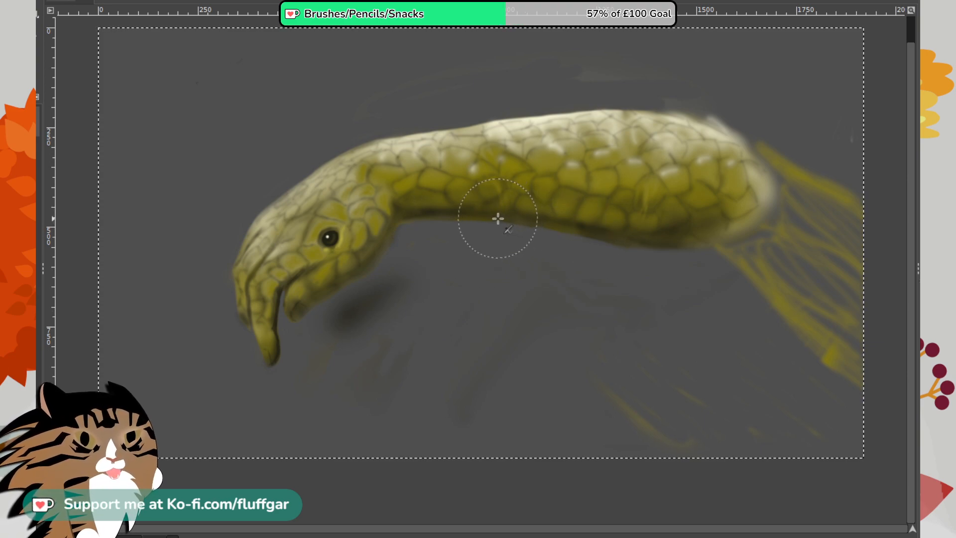
pyautogui.scroll(3, 503, 219)
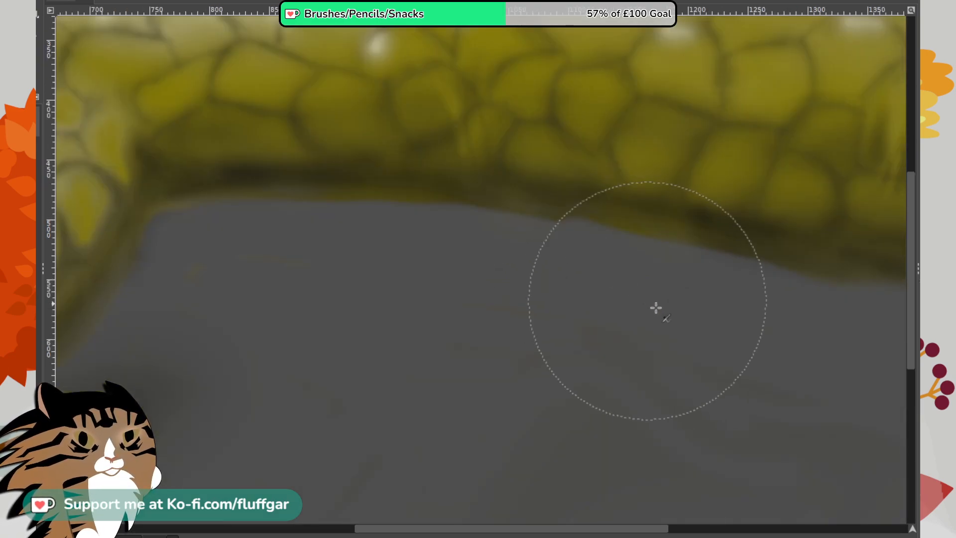
pyautogui.hscroll(-5, 668, 328)
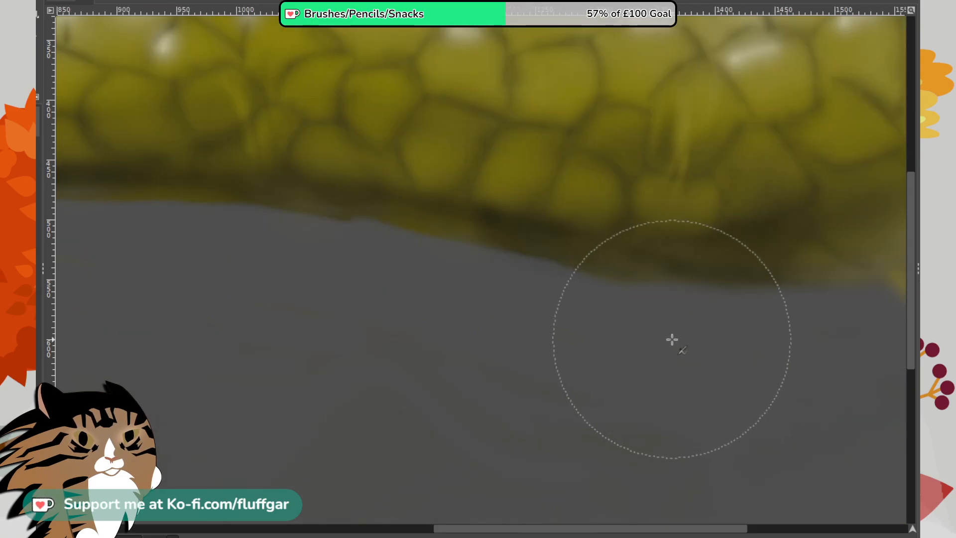
pyautogui.moveTo(498, 337); pyautogui.dragTo(597, 341)
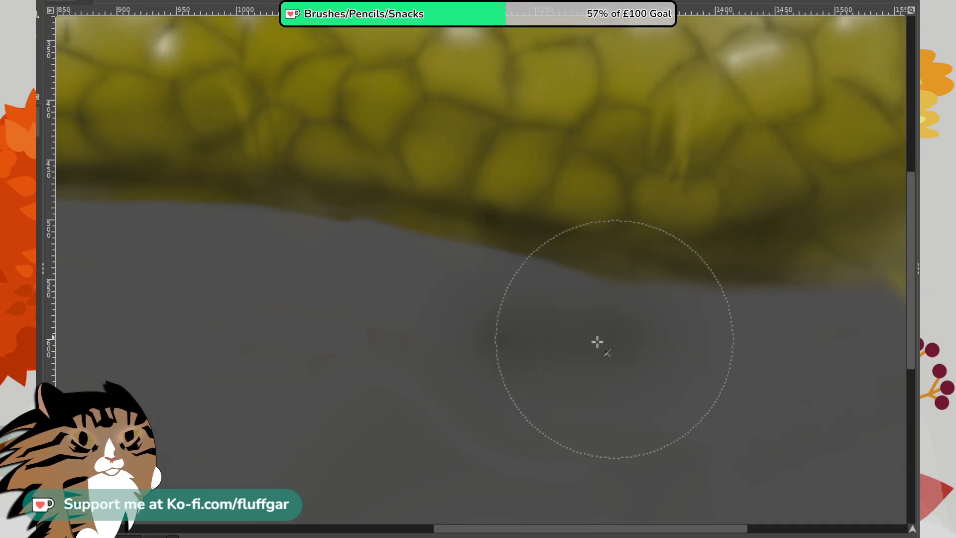
pyautogui.moveTo(670, 320)
pyautogui.mouseDown()
pyautogui.moveTo(483, 305)
pyautogui.moveTo(735, 303)
pyautogui.moveTo(501, 297)
pyautogui.moveTo(821, 305)
pyautogui.moveTo(366, 278)
pyautogui.moveTo(587, 295)
pyautogui.moveTo(222, 258)
pyautogui.moveTo(552, 285)
pyautogui.moveTo(237, 258)
pyautogui.moveTo(584, 298)
pyautogui.moveTo(289, 270)
pyautogui.moveTo(478, 266)
pyautogui.moveTo(718, 300)
pyautogui.moveTo(363, 278)
pyautogui.moveTo(717, 282)
pyautogui.moveTo(655, 301)
pyautogui.moveTo(772, 314)
pyautogui.moveTo(421, 287)
pyautogui.moveTo(298, 255)
pyautogui.moveTo(299, 246)
pyautogui.moveTo(375, 263)
pyautogui.moveTo(252, 244)
pyautogui.moveTo(345, 274)
pyautogui.moveTo(221, 243)
pyautogui.moveTo(410, 257)
pyautogui.moveTo(159, 227)
pyautogui.moveTo(458, 264)
pyautogui.moveTo(276, 210)
pyautogui.moveTo(404, 204)
pyautogui.moveTo(699, 248)
pyautogui.moveTo(276, 215)
pyautogui.moveTo(658, 227)
pyautogui.moveTo(246, 179)
pyautogui.moveTo(719, 235)
pyautogui.moveTo(250, 200)
pyautogui.moveTo(341, 237)
pyautogui.moveTo(457, 252)
pyautogui.moveTo(345, 215)
pyautogui.moveTo(392, 228)
pyautogui.moveTo(316, 258)
pyautogui.moveTo(314, 230)
pyautogui.mouseUp()
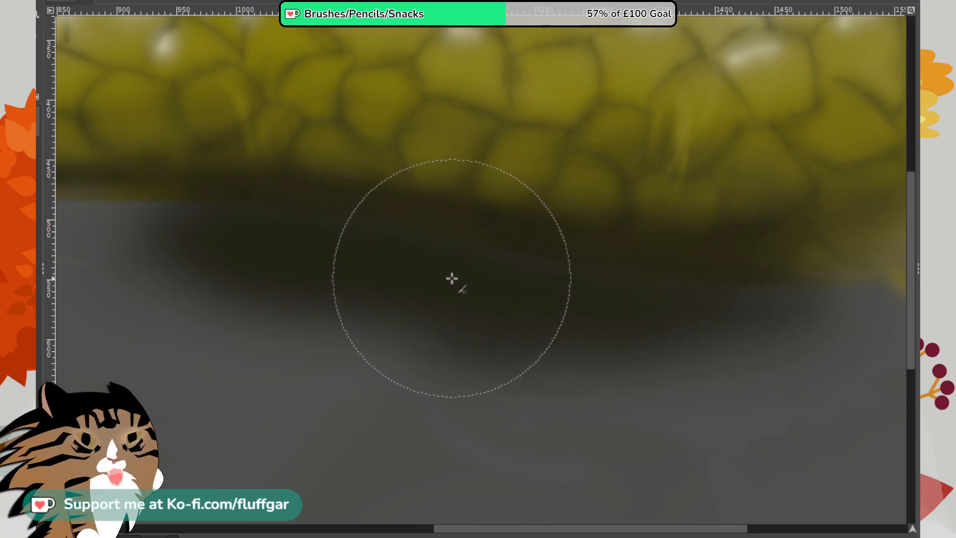
# - Extend the shadow along the arm's underside to the wrist and behind the jaw, thinning it below the arm near the wrist
pyautogui.moveTo(454, 276)
pyautogui.mouseDown()
pyautogui.moveTo(738, 205)
pyautogui.moveTo(622, 225)
pyautogui.mouseUp()
pyautogui.moveTo(391, 239); pyautogui.dragTo(586, 245)
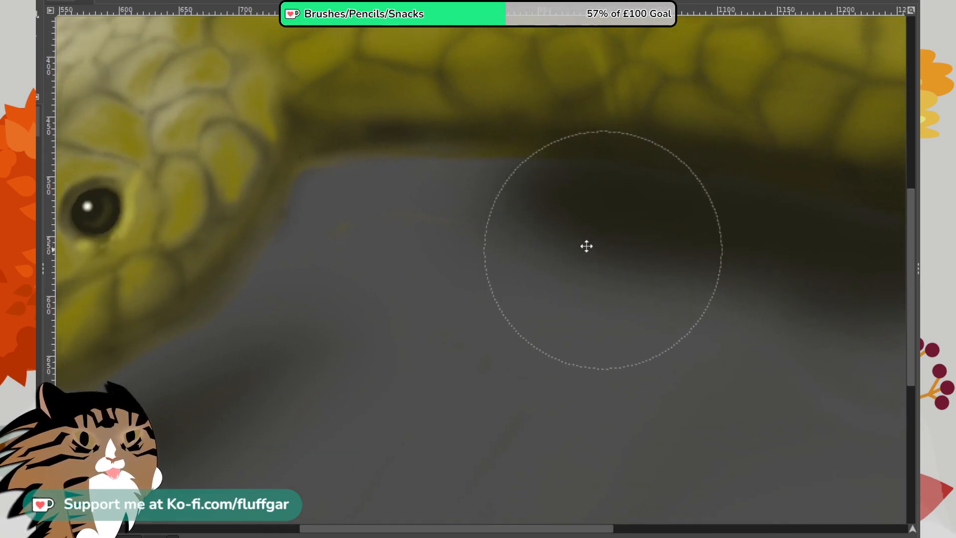
pyautogui.moveTo(391, 188)
pyautogui.mouseDown()
pyautogui.moveTo(571, 186)
pyautogui.moveTo(417, 189)
pyautogui.moveTo(539, 172)
pyautogui.moveTo(407, 171)
pyautogui.moveTo(491, 163)
pyautogui.moveTo(543, 193)
pyautogui.moveTo(359, 161)
pyautogui.moveTo(585, 156)
pyautogui.moveTo(471, 166)
pyautogui.moveTo(603, 133)
pyautogui.moveTo(736, 171)
pyautogui.moveTo(542, 124)
pyautogui.moveTo(781, 202)
pyautogui.mouseUp()
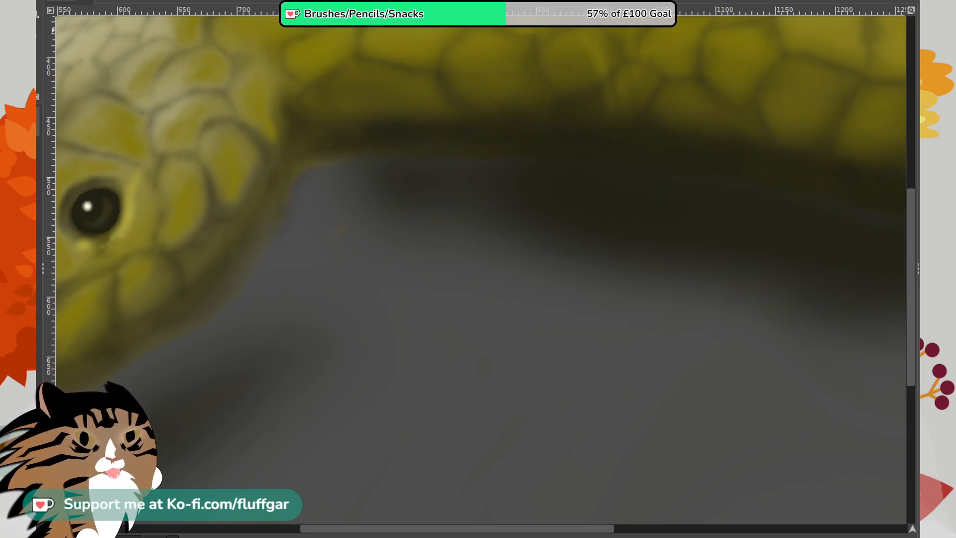
pyautogui.moveTo(486, 280)
pyautogui.mouseDown()
pyautogui.moveTo(582, 268)
pyautogui.moveTo(476, 277)
pyautogui.moveTo(469, 252)
pyautogui.moveTo(428, 248)
pyautogui.moveTo(462, 267)
pyautogui.moveTo(751, 335)
pyautogui.mouseUp()
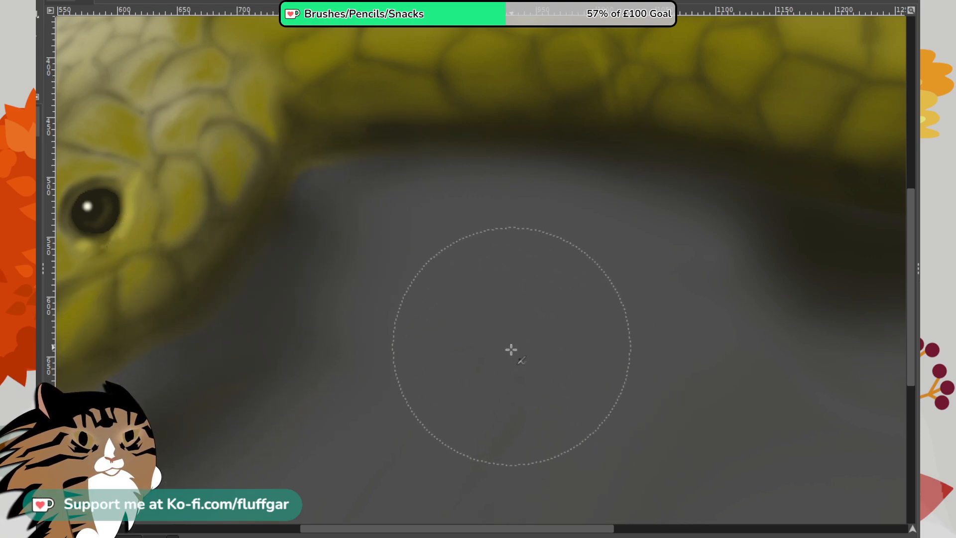
# - Airbrush soft dark shading beneath the lower jaw and around the tip of the longest finger
pyautogui.moveTo(479, 365); pyautogui.dragTo(814, 309)
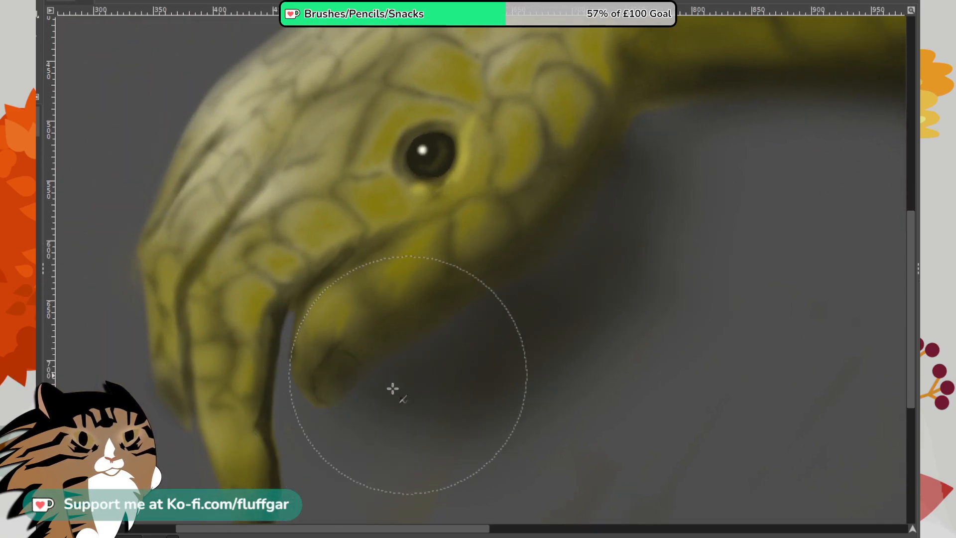
pyautogui.moveTo(435, 396); pyautogui.dragTo(622, 227)
pyautogui.moveTo(503, 324)
pyautogui.mouseDown()
pyautogui.moveTo(454, 378)
pyautogui.moveTo(468, 341)
pyautogui.moveTo(544, 318)
pyautogui.moveTo(480, 328)
pyautogui.moveTo(580, 280)
pyautogui.moveTo(459, 363)
pyautogui.moveTo(420, 337)
pyautogui.moveTo(515, 350)
pyautogui.moveTo(592, 175)
pyautogui.mouseUp()
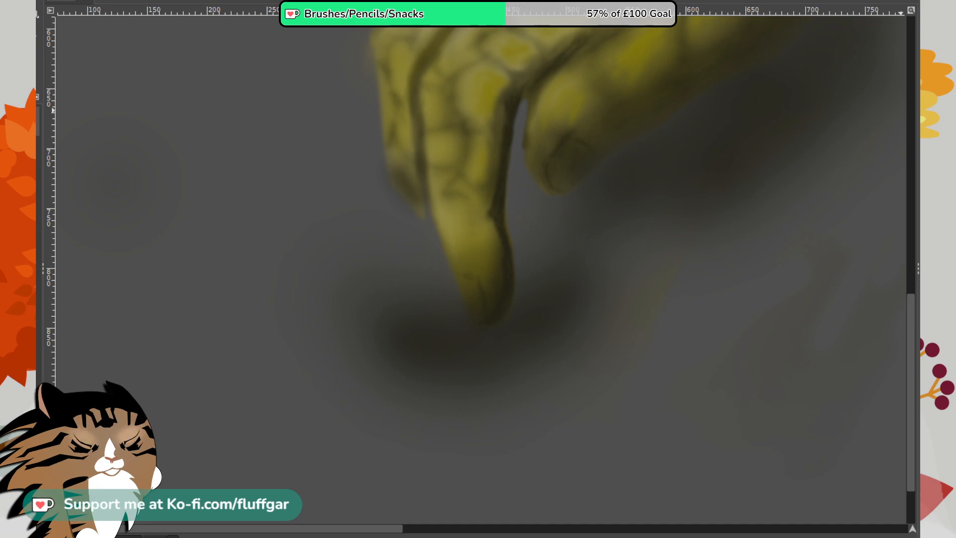
# - Erase the dark shading around and below the tip of the longest finger with a round eraser
pyautogui.moveTo(702, 257)
pyautogui.mouseDown()
pyautogui.moveTo(682, 245)
pyautogui.moveTo(593, 294)
pyautogui.moveTo(603, 304)
pyautogui.moveTo(605, 267)
pyautogui.moveTo(552, 265)
pyautogui.moveTo(554, 319)
pyautogui.moveTo(536, 348)
pyautogui.moveTo(527, 313)
pyautogui.moveTo(497, 366)
pyautogui.moveTo(478, 365)
pyautogui.moveTo(497, 345)
pyautogui.moveTo(499, 354)
pyautogui.moveTo(452, 358)
pyautogui.moveTo(408, 263)
pyautogui.moveTo(446, 325)
pyautogui.mouseUp()
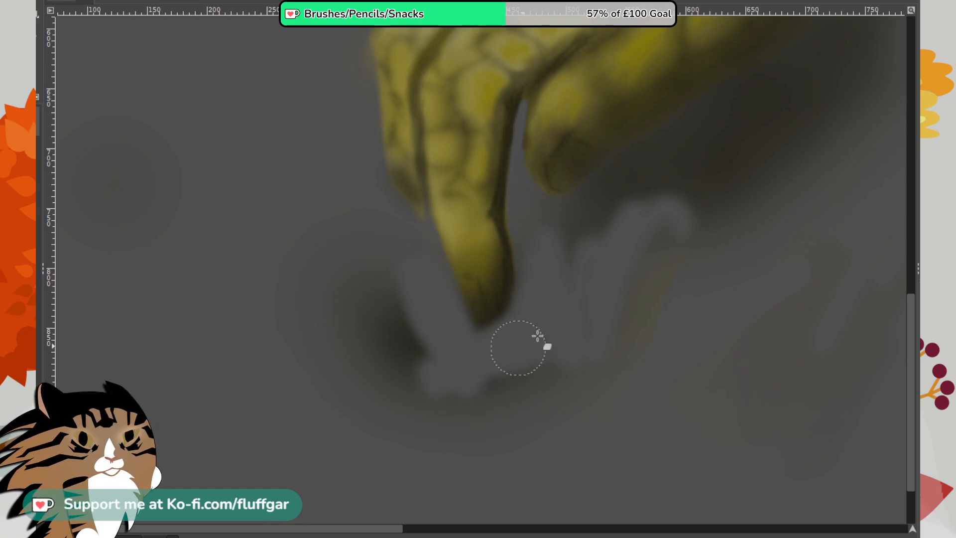
pyautogui.moveTo(537, 336)
pyautogui.mouseDown()
pyautogui.moveTo(490, 372)
pyautogui.moveTo(578, 268)
pyautogui.moveTo(615, 294)
pyautogui.moveTo(585, 359)
pyautogui.moveTo(523, 405)
pyautogui.mouseUp()
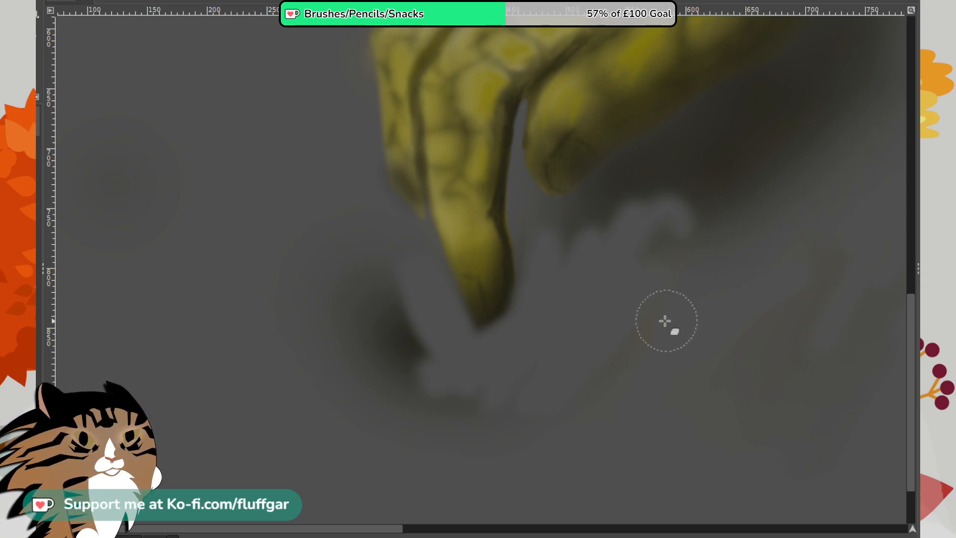
pyautogui.moveTo(703, 206); pyautogui.dragTo(662, 233)
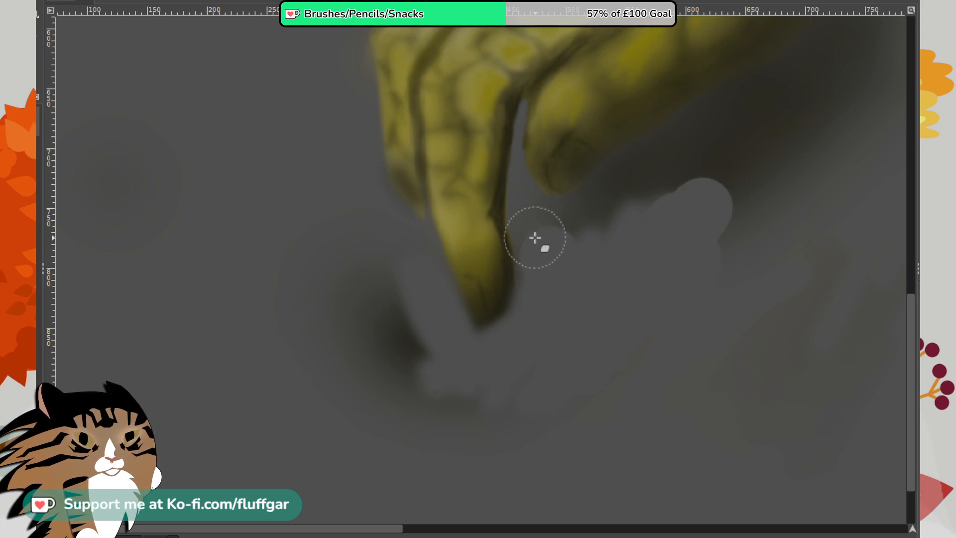
pyautogui.moveTo(540, 231)
pyautogui.mouseDown()
pyautogui.moveTo(543, 315)
pyautogui.moveTo(466, 399)
pyautogui.mouseUp()
pyautogui.moveTo(429, 285)
pyautogui.mouseDown()
pyautogui.moveTo(453, 341)
pyautogui.moveTo(416, 305)
pyautogui.mouseUp()
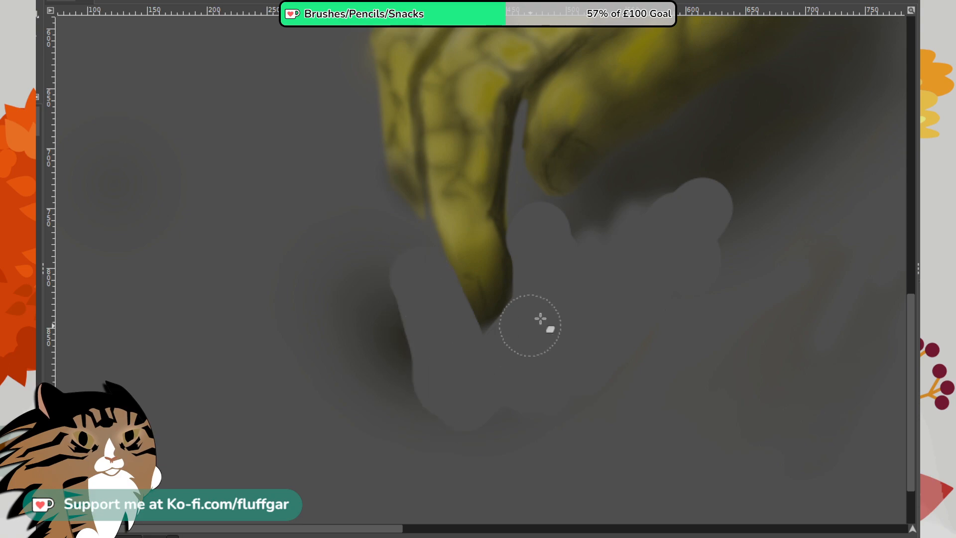
# - Erase the shadow beneath the front of the lower jaw, undoing the stroke that trims the jaw's tip
pyautogui.moveTo(663, 170)
pyautogui.mouseDown()
pyautogui.moveTo(683, 175)
pyautogui.moveTo(620, 228)
pyautogui.moveTo(618, 183)
pyautogui.mouseUp()
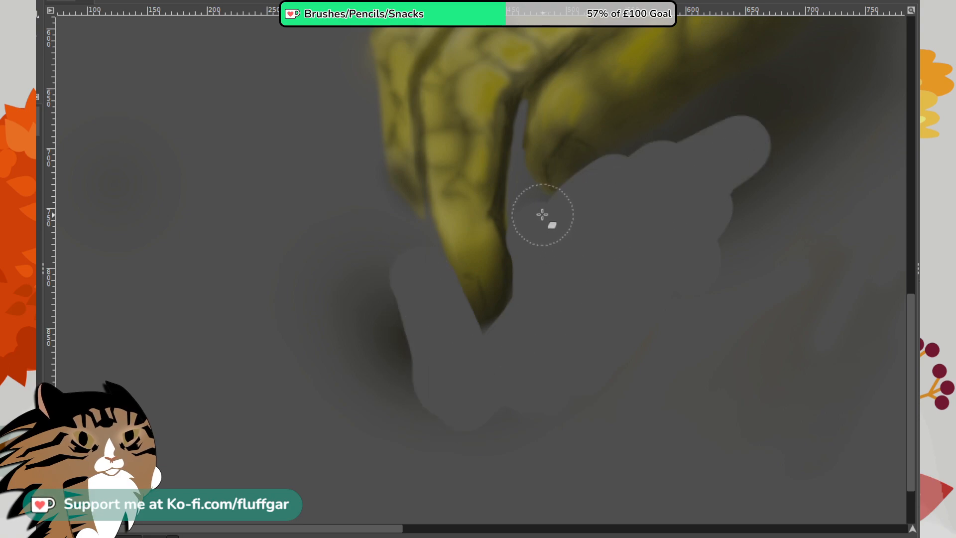
pyautogui.moveTo(542, 214)
pyautogui.mouseDown()
pyautogui.moveTo(562, 246)
pyautogui.moveTo(580, 228)
pyautogui.moveTo(594, 184)
pyautogui.moveTo(625, 171)
pyautogui.mouseUp()
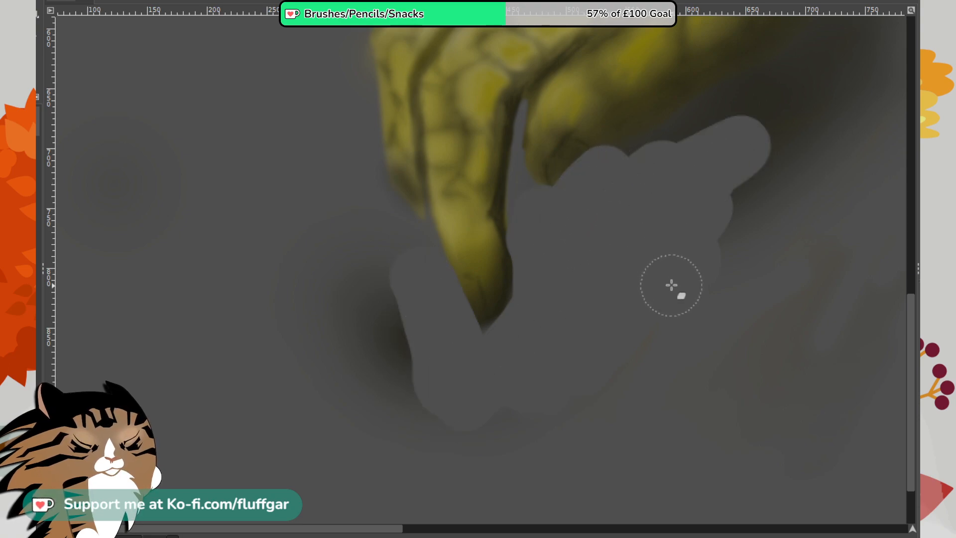
pyautogui.hotkey('ctrl', 'z')
pyautogui.moveTo(608, 214)
pyautogui.mouseDown()
pyautogui.moveTo(586, 218)
pyautogui.moveTo(628, 172)
pyautogui.moveTo(603, 184)
pyautogui.moveTo(716, 153)
pyautogui.moveTo(661, 176)
pyautogui.moveTo(776, 195)
pyautogui.moveTo(572, 392)
pyautogui.mouseUp()
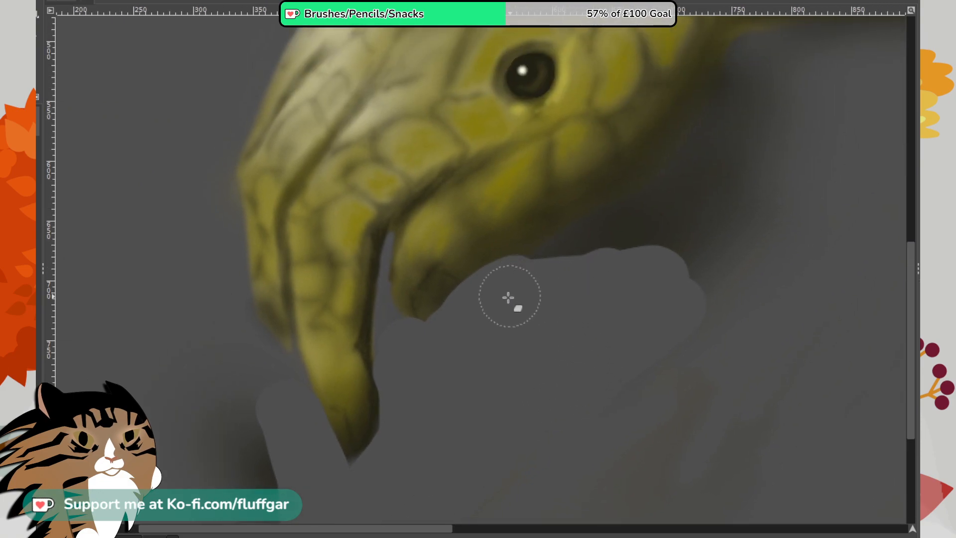
# - Erase the shadow along the lower jaw's underside and throat, up to where the head meets the arm
pyautogui.moveTo(508, 297)
pyautogui.mouseDown()
pyautogui.moveTo(631, 215)
pyautogui.moveTo(647, 226)
pyautogui.moveTo(634, 206)
pyautogui.moveTo(726, 136)
pyautogui.moveTo(678, 196)
pyautogui.moveTo(680, 260)
pyautogui.mouseUp()
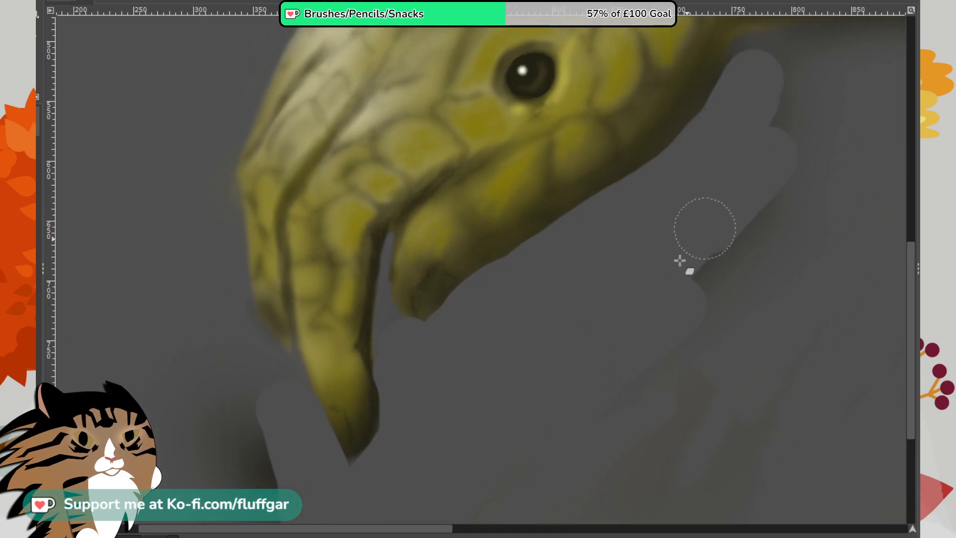
pyautogui.moveTo(746, 163); pyautogui.dragTo(609, 361)
pyautogui.moveTo(623, 258)
pyautogui.mouseDown()
pyautogui.moveTo(690, 242)
pyautogui.moveTo(678, 262)
pyautogui.moveTo(635, 247)
pyautogui.moveTo(796, 258)
pyautogui.mouseUp()
pyautogui.moveTo(644, 306)
pyautogui.mouseDown()
pyautogui.moveTo(594, 356)
pyautogui.moveTo(523, 367)
pyautogui.mouseUp()
pyautogui.moveTo(554, 339); pyautogui.dragTo(691, 318)
pyautogui.moveTo(599, 391)
pyautogui.mouseDown()
pyautogui.moveTo(525, 362)
pyautogui.moveTo(371, 363)
pyautogui.mouseUp()
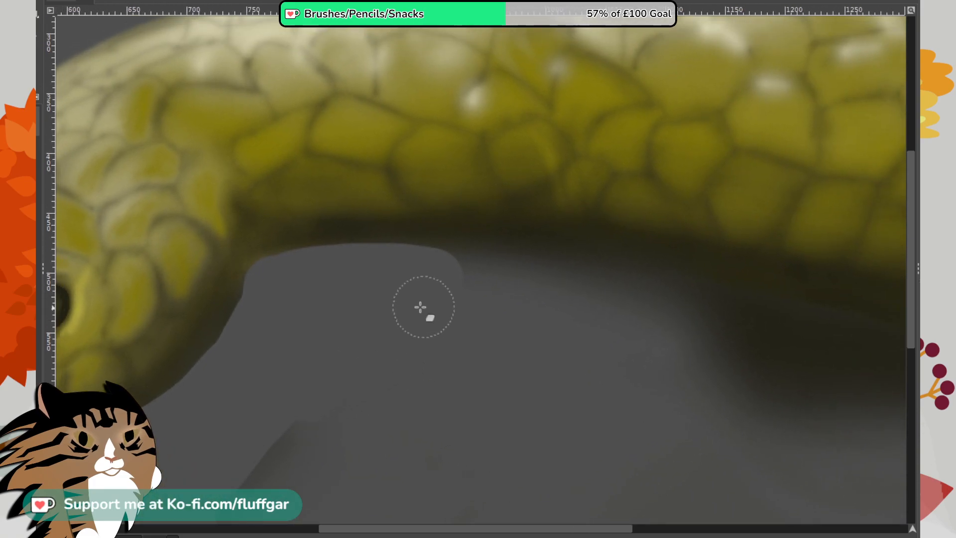
# - Erase the shadow beneath the arm from the throat to the wrist, leaving a clean lower edge
pyautogui.moveTo(420, 307)
pyautogui.mouseDown()
pyautogui.moveTo(468, 279)
pyautogui.moveTo(390, 268)
pyautogui.moveTo(576, 335)
pyautogui.moveTo(679, 310)
pyautogui.moveTo(454, 286)
pyautogui.moveTo(785, 337)
pyautogui.moveTo(840, 375)
pyautogui.moveTo(798, 402)
pyautogui.moveTo(356, 289)
pyautogui.mouseUp()
pyautogui.moveTo(409, 223)
pyautogui.mouseDown()
pyautogui.moveTo(599, 293)
pyautogui.moveTo(376, 233)
pyautogui.moveTo(734, 308)
pyautogui.moveTo(501, 278)
pyautogui.moveTo(595, 322)
pyautogui.moveTo(735, 354)
pyautogui.moveTo(544, 324)
pyautogui.moveTo(630, 323)
pyautogui.moveTo(577, 291)
pyautogui.moveTo(792, 305)
pyautogui.moveTo(627, 302)
pyautogui.moveTo(678, 321)
pyautogui.mouseUp()
pyautogui.moveTo(642, 286)
pyautogui.mouseDown()
pyautogui.moveTo(676, 316)
pyautogui.moveTo(778, 301)
pyautogui.moveTo(682, 393)
pyautogui.moveTo(508, 431)
pyautogui.moveTo(455, 327)
pyautogui.moveTo(293, 384)
pyautogui.moveTo(358, 396)
pyautogui.moveTo(731, 281)
pyautogui.mouseUp()
pyautogui.moveTo(347, 399); pyautogui.dragTo(363, 300)
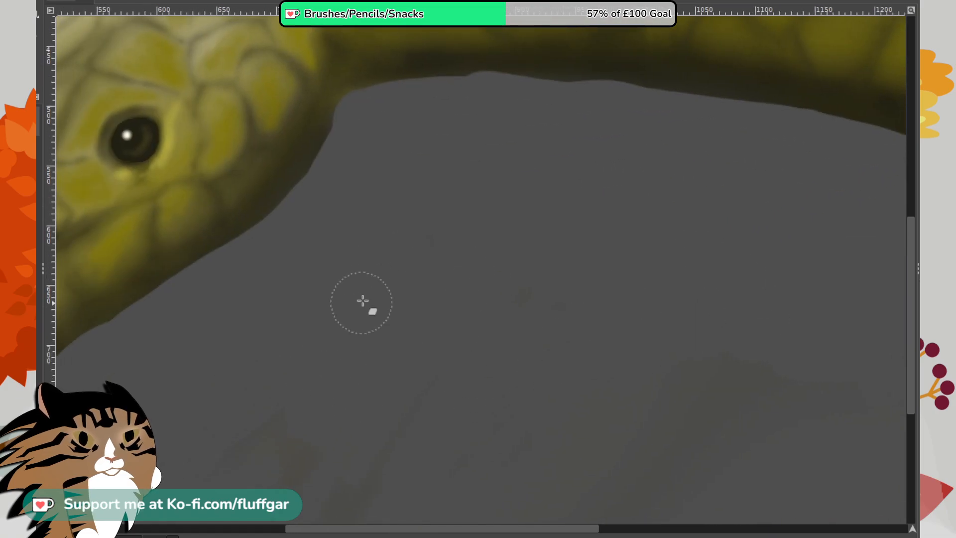
# - Erase the remaining dark shading beside the longest finger's tip and the faint traces in the background below the head
pyautogui.moveTo(270, 438); pyautogui.dragTo(613, 279)
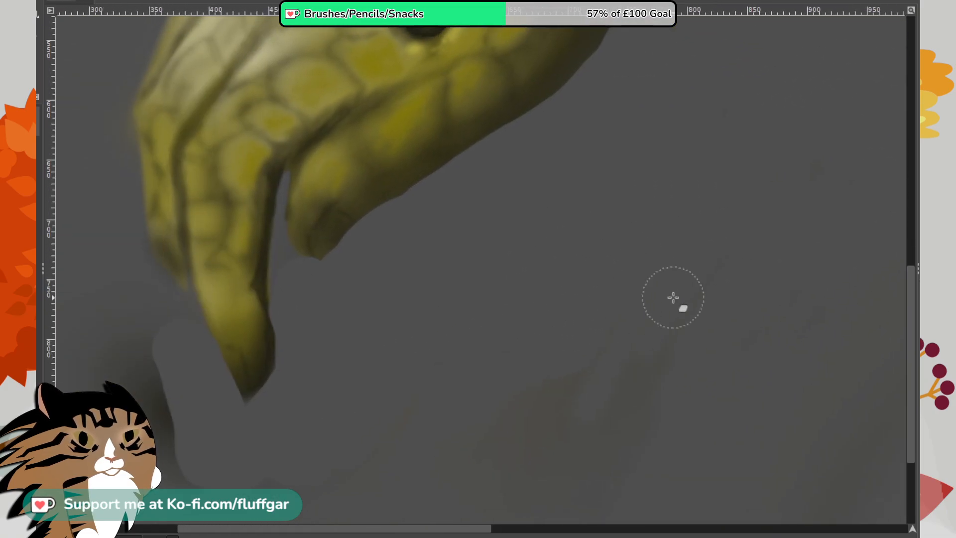
pyautogui.moveTo(88, 413); pyautogui.dragTo(185, 452)
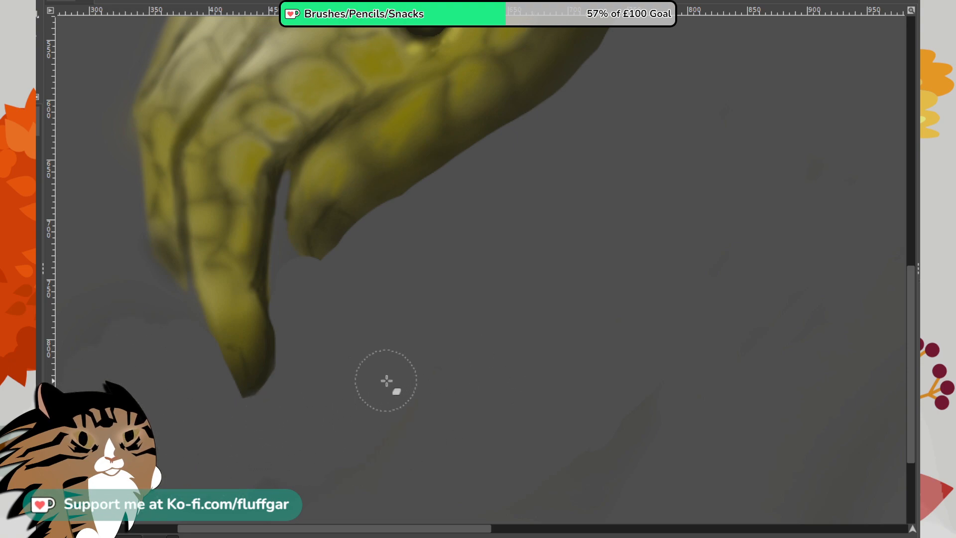
pyautogui.moveTo(664, 290)
pyautogui.mouseDown()
pyautogui.moveTo(635, 316)
pyautogui.moveTo(649, 333)
pyautogui.mouseUp()
pyautogui.moveTo(738, 305)
pyautogui.mouseDown()
pyautogui.moveTo(731, 311)
pyautogui.moveTo(766, 344)
pyautogui.mouseUp()
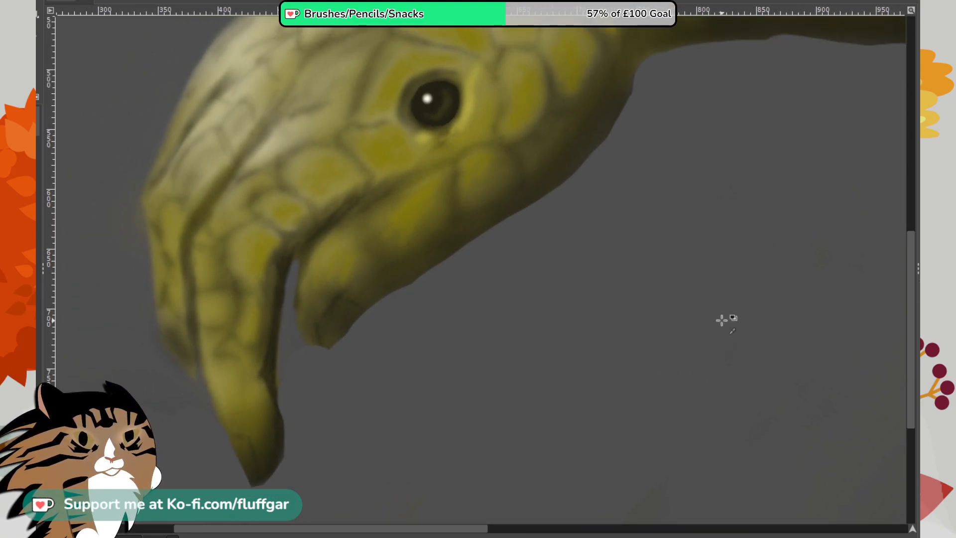
# - Smudge the hard erased edge along the arm's underside just behind the throat to smooth and soften it
pyautogui.scroll(-3, 722, 320)
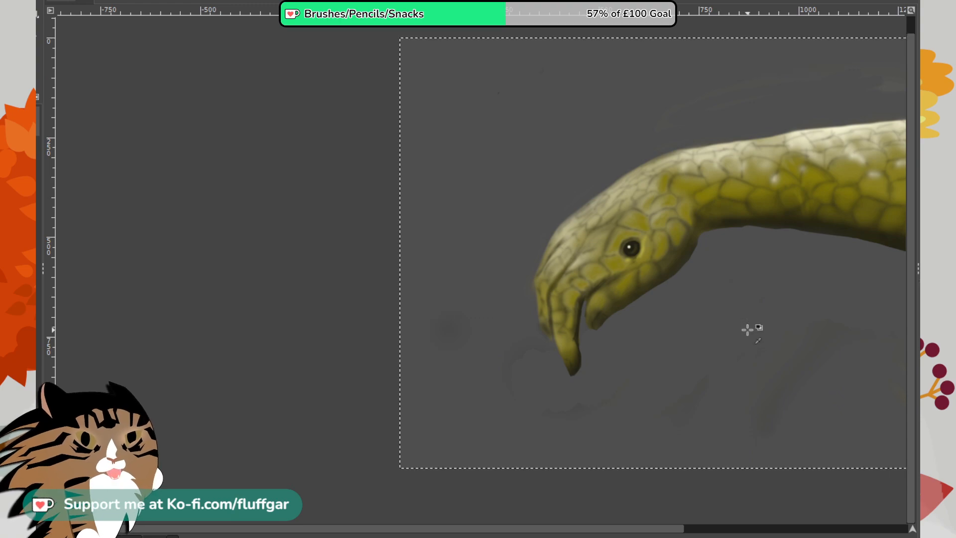
pyautogui.scroll(-1, 749, 330)
pyautogui.moveTo(750, 331); pyautogui.dragTo(529, 371)
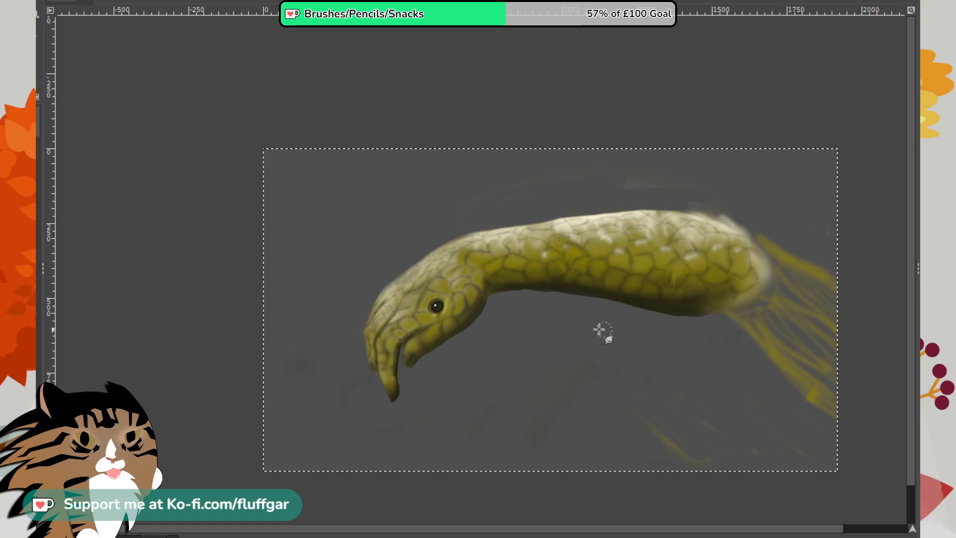
pyautogui.scroll(2, 568, 319)
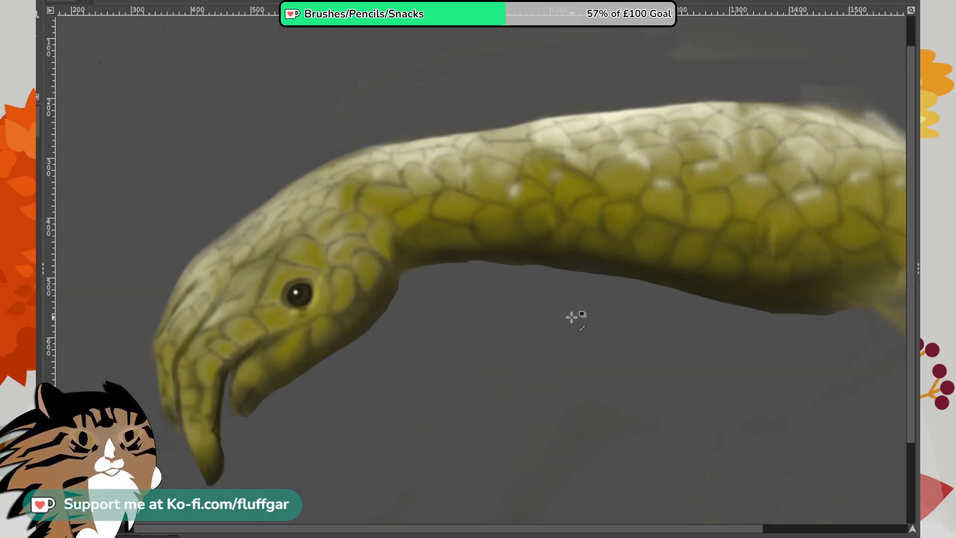
pyautogui.scroll(1, 572, 319)
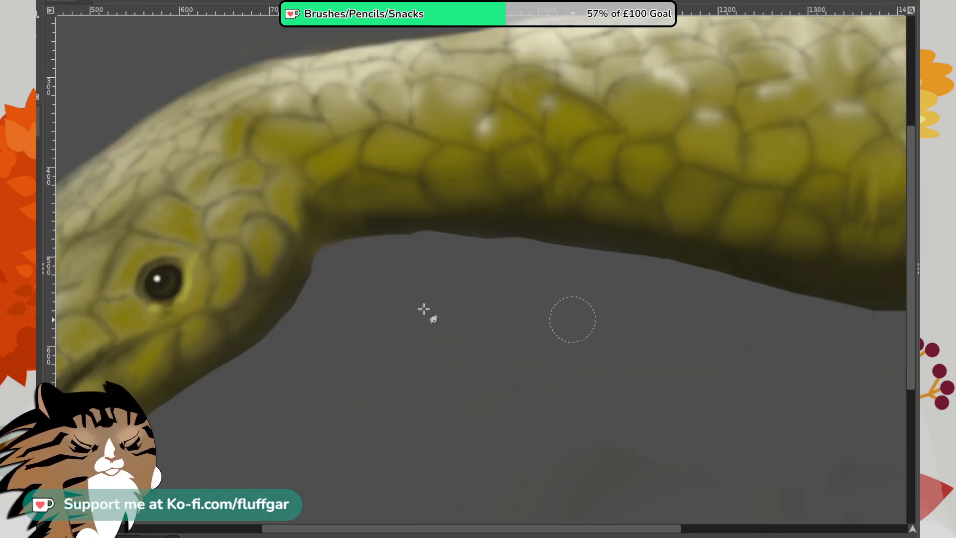
pyautogui.moveTo(438, 227)
pyautogui.mouseDown()
pyautogui.moveTo(481, 226)
pyautogui.moveTo(482, 251)
pyautogui.moveTo(502, 227)
pyautogui.moveTo(441, 231)
pyautogui.mouseUp()
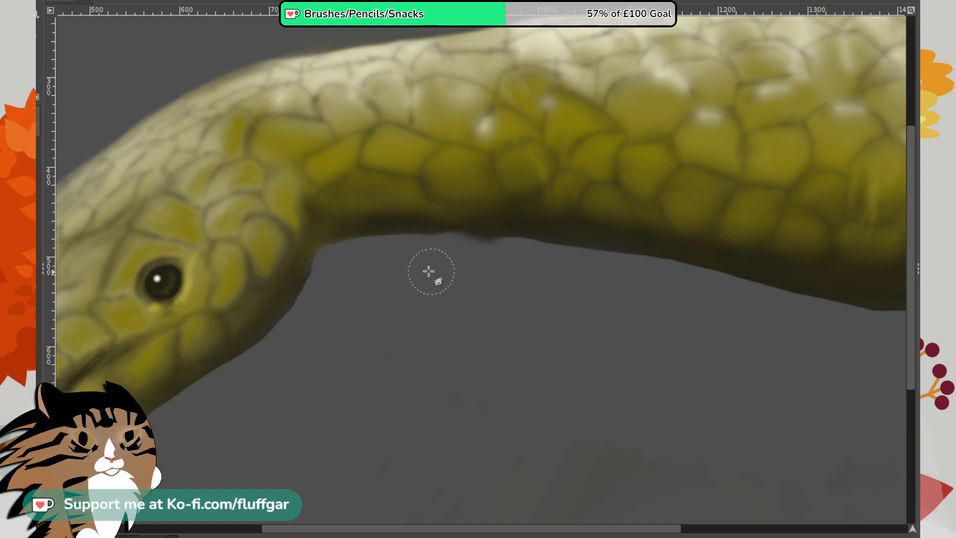
pyautogui.moveTo(487, 251)
pyautogui.mouseDown()
pyautogui.moveTo(532, 262)
pyautogui.moveTo(469, 232)
pyautogui.mouseUp()
pyautogui.moveTo(417, 262)
pyautogui.mouseDown()
pyautogui.moveTo(529, 285)
pyautogui.moveTo(512, 273)
pyautogui.moveTo(540, 277)
pyautogui.moveTo(559, 263)
pyautogui.moveTo(617, 282)
pyautogui.moveTo(545, 266)
pyautogui.moveTo(641, 285)
pyautogui.moveTo(535, 261)
pyautogui.moveTo(643, 287)
pyautogui.moveTo(554, 268)
pyautogui.moveTo(695, 322)
pyautogui.mouseUp()
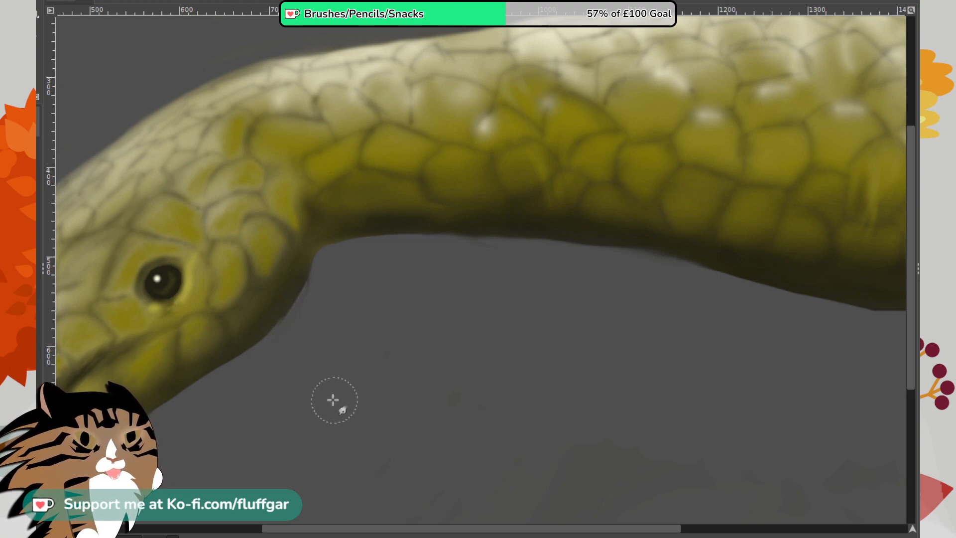
# - Smudge the outline of the throat, lower jaw and longest fingertip, and the arm's lower edge near the wrist
pyautogui.moveTo(320, 391); pyautogui.dragTo(533, 260)
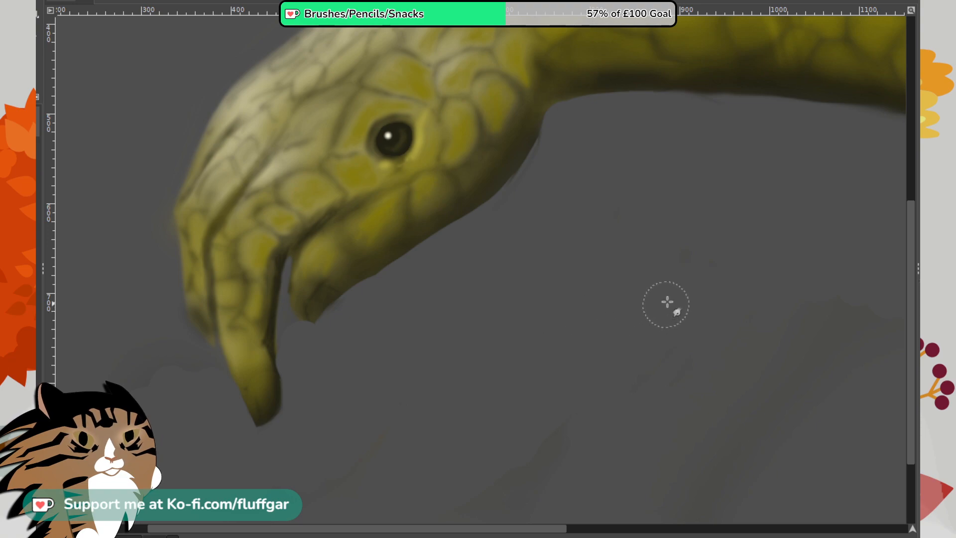
pyautogui.moveTo(713, 231); pyautogui.dragTo(343, 330)
pyautogui.moveTo(825, 342); pyautogui.dragTo(737, 379)
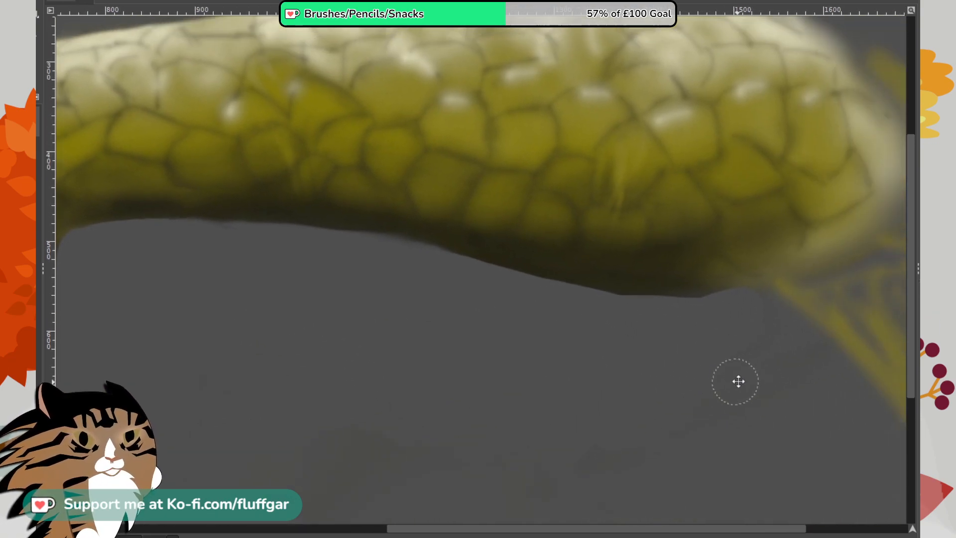
pyautogui.moveTo(625, 302)
pyautogui.mouseDown()
pyautogui.moveTo(697, 297)
pyautogui.moveTo(689, 289)
pyautogui.mouseUp()
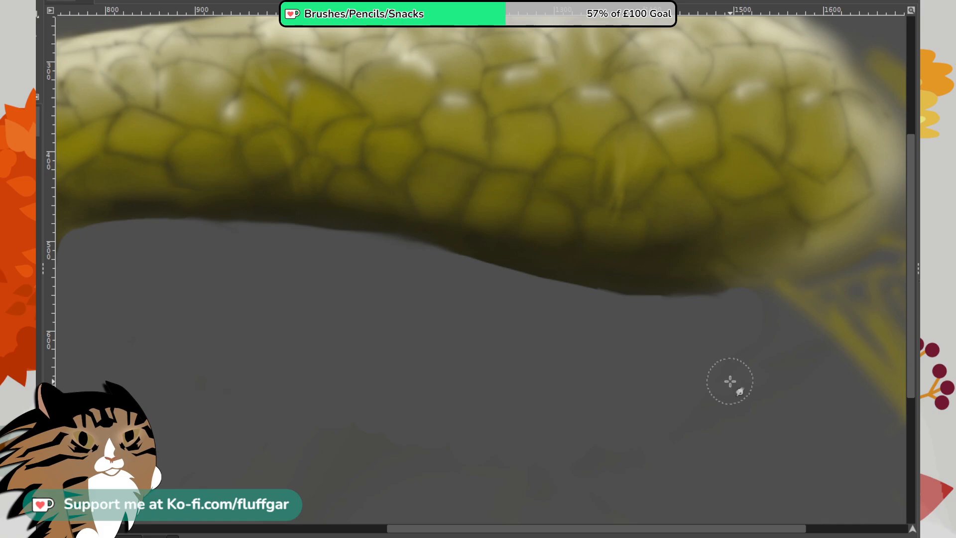
# - Examine the whole creature and its cleaned-up lower edges at several zoom levels
pyautogui.scroll(-2, 639, 405)
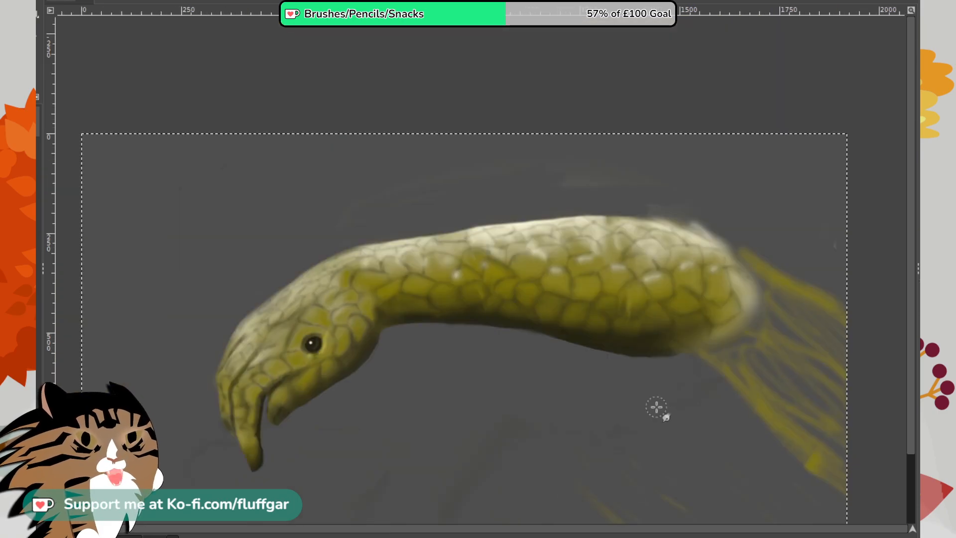
pyautogui.scroll(1, 540, 371)
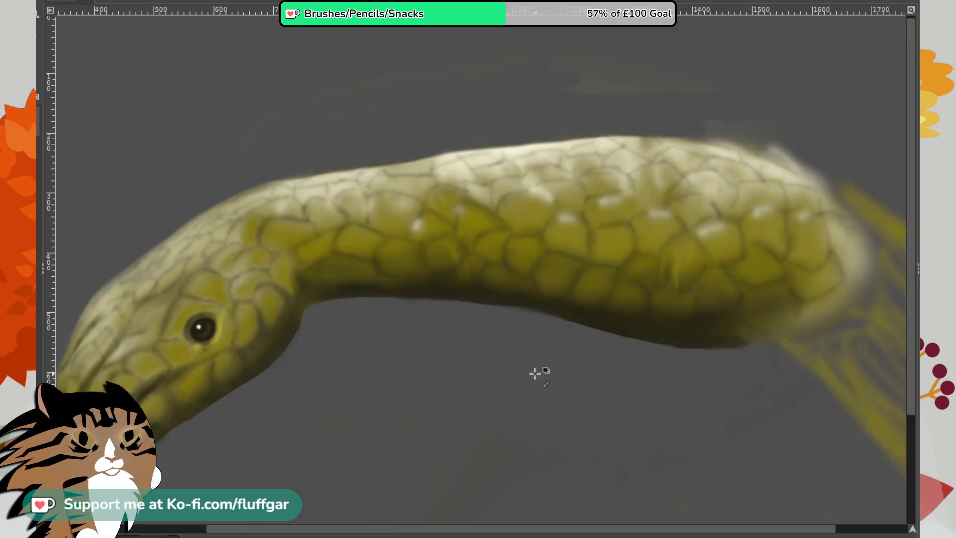
pyautogui.hscroll(-3, 535, 374)
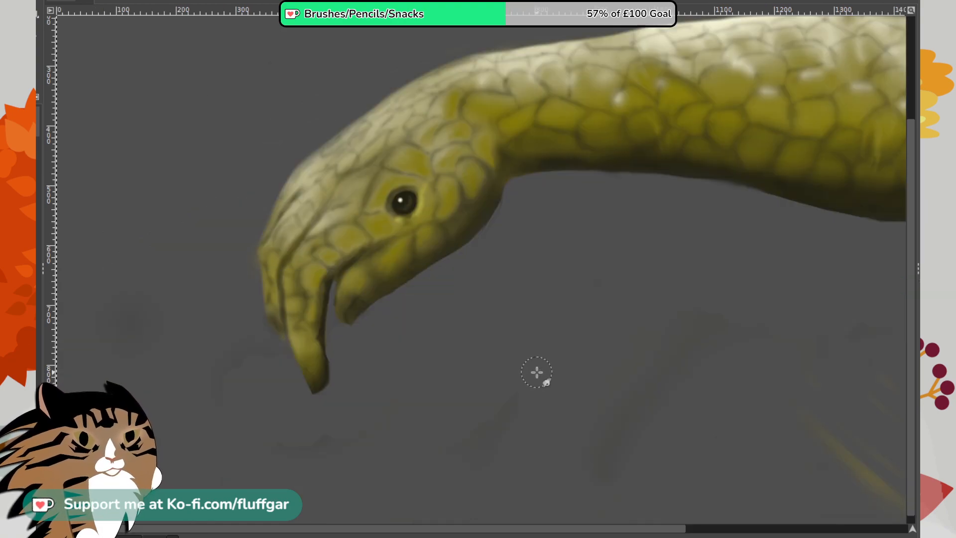
pyautogui.scroll(-2, 536, 371)
pyautogui.hscroll(3, 537, 367)
pyautogui.hscroll(-3, 538, 364)
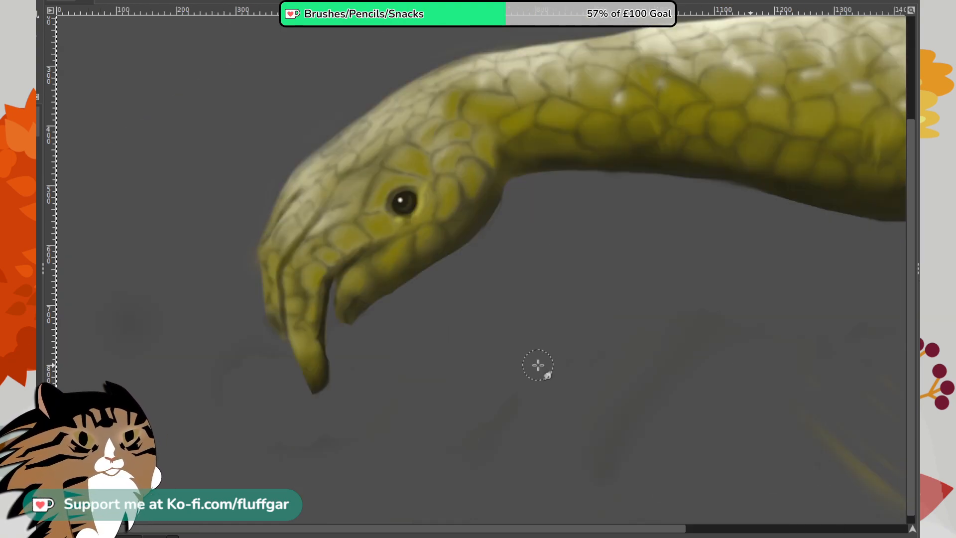
pyautogui.scroll(-1, 537, 364)
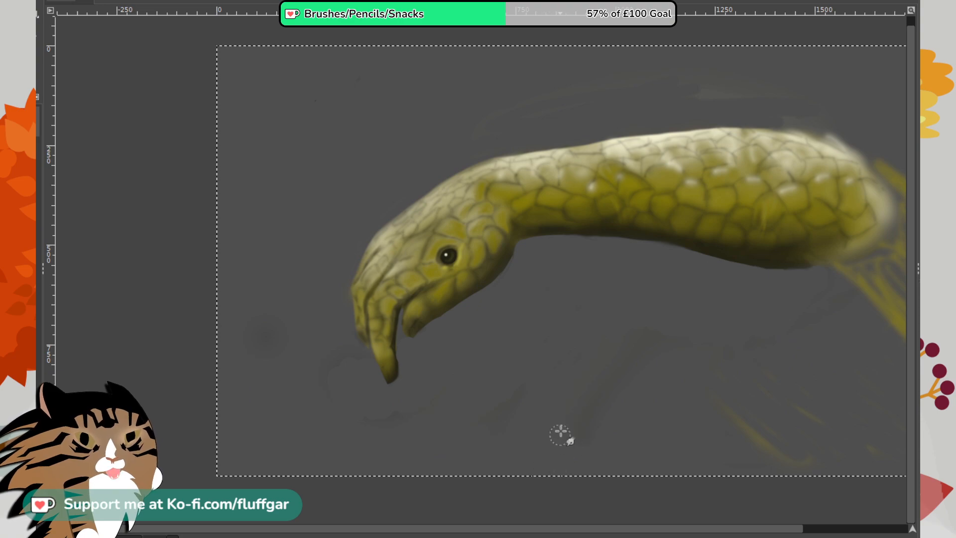
pyautogui.moveTo(557, 419); pyautogui.dragTo(437, 416)
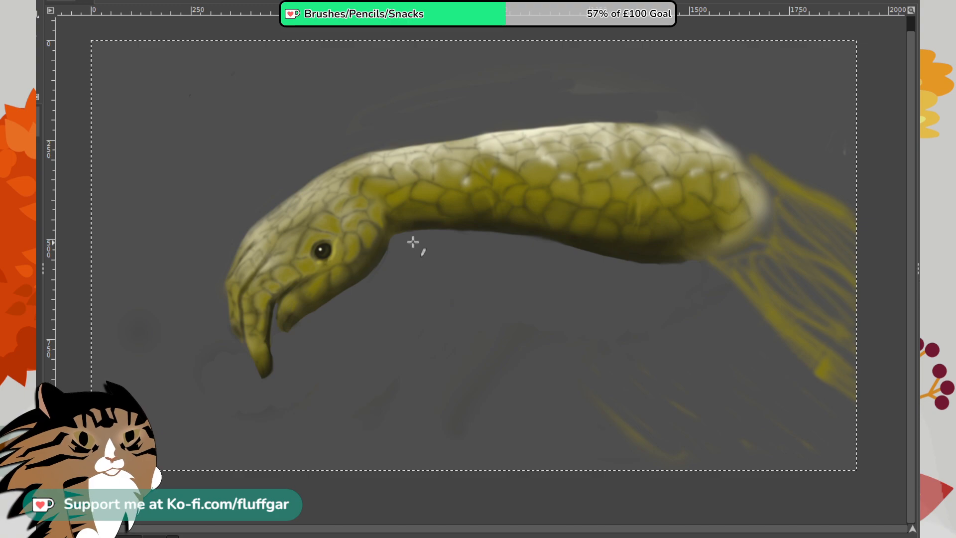
pyautogui.moveTo(427, 239); pyautogui.dragTo(429, 251)
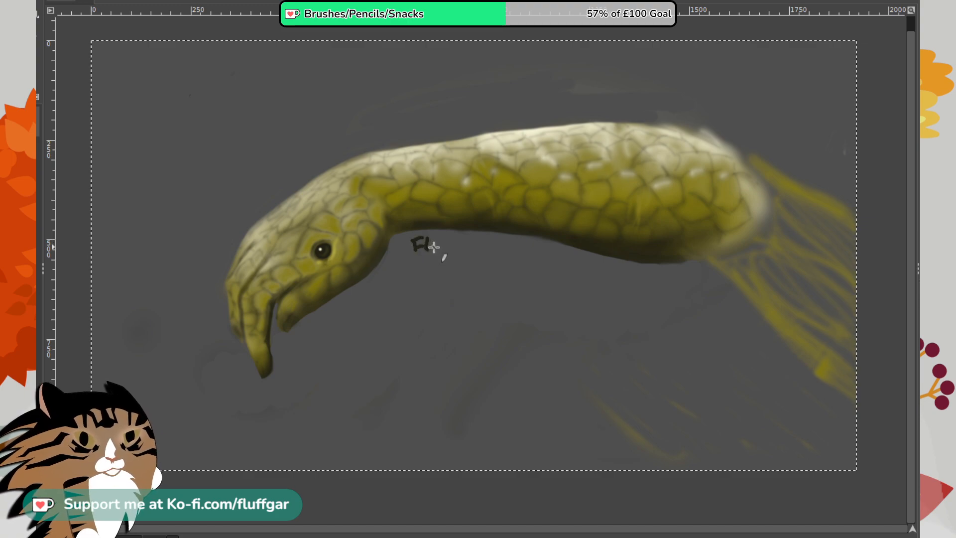
pyautogui.hotkey('ctrl', 'z')
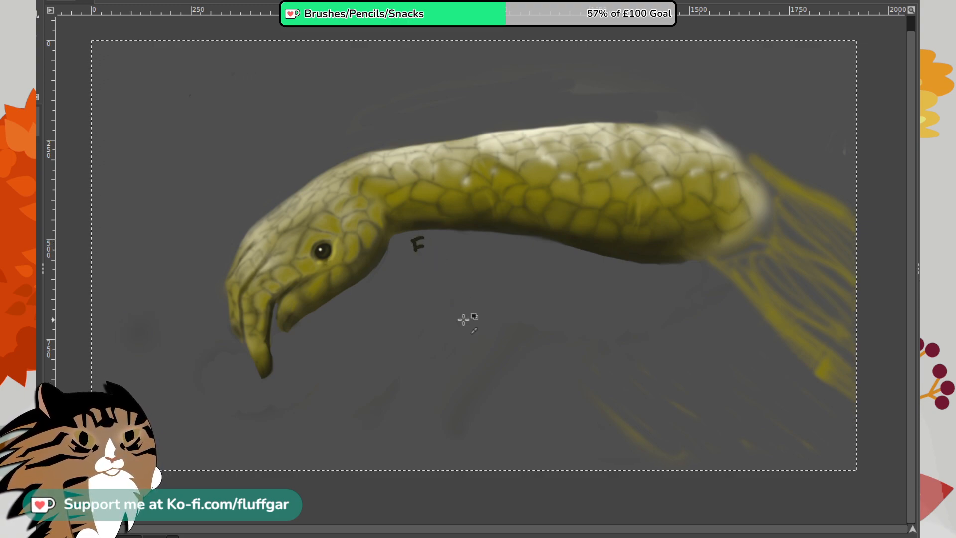
pyautogui.hotkey('ctrl', 'z')
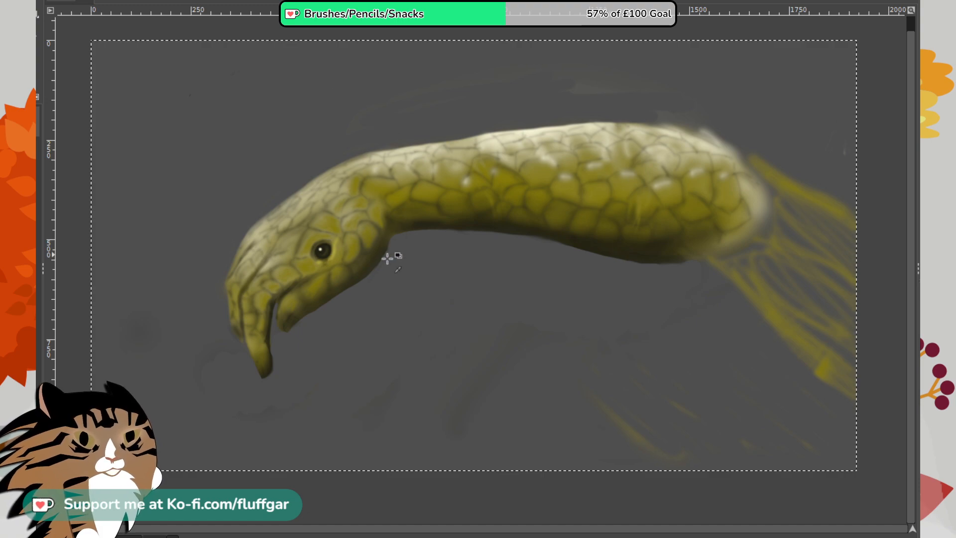
# - Sign the painting with the artist's name and "2022" in dark pencil below the arm, beside the throat
pyautogui.scroll(4, 387, 258)
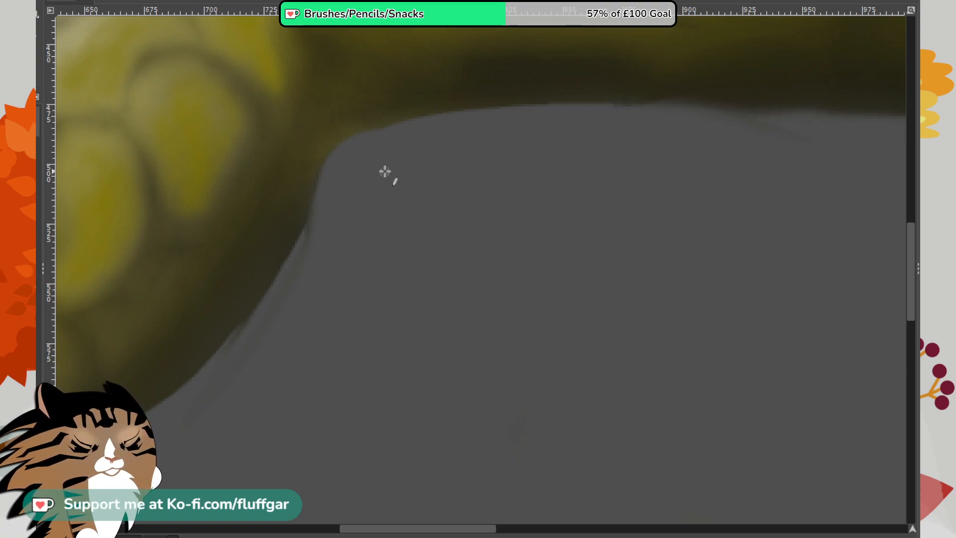
pyautogui.moveTo(378, 160)
pyautogui.mouseDown()
pyautogui.moveTo(382, 194)
pyautogui.moveTo(405, 142)
pyautogui.moveTo(403, 163)
pyautogui.moveTo(426, 182)
pyautogui.moveTo(502, 136)
pyautogui.moveTo(533, 132)
pyautogui.moveTo(484, 156)
pyautogui.moveTo(576, 154)
pyautogui.moveTo(535, 213)
pyautogui.mouseUp()
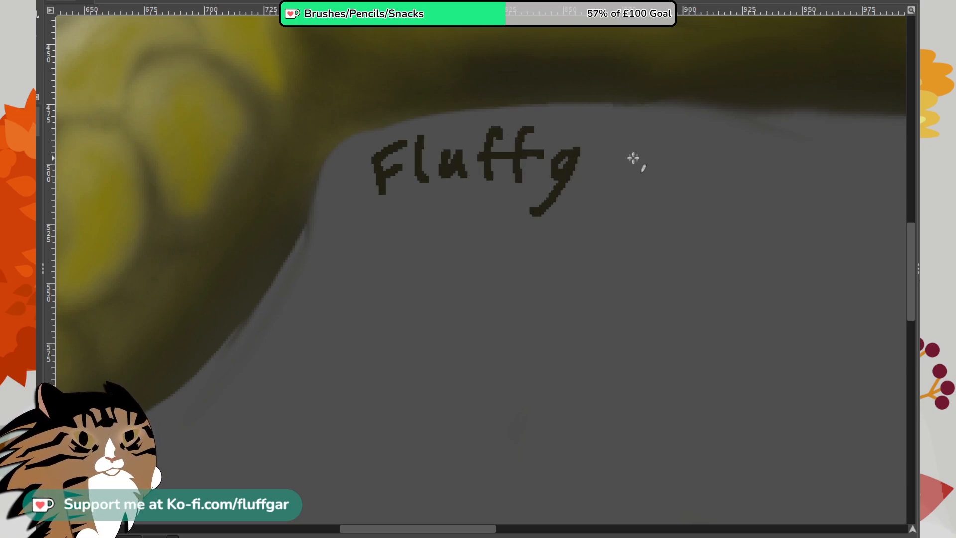
pyautogui.moveTo(634, 157); pyautogui.dragTo(680, 144)
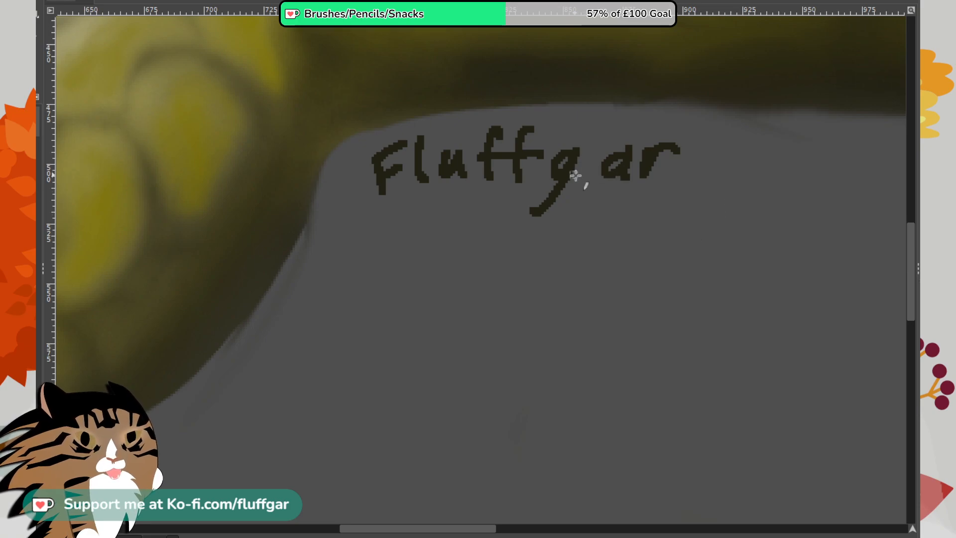
pyautogui.moveTo(742, 148)
pyautogui.mouseDown()
pyautogui.moveTo(769, 135)
pyautogui.moveTo(738, 180)
pyautogui.moveTo(799, 169)
pyautogui.moveTo(830, 149)
pyautogui.moveTo(815, 186)
pyautogui.moveTo(867, 154)
pyautogui.moveTo(857, 187)
pyautogui.mouseUp()
pyautogui.moveTo(862, 149)
pyautogui.mouseDown()
pyautogui.moveTo(857, 190)
pyautogui.moveTo(894, 202)
pyautogui.mouseUp()
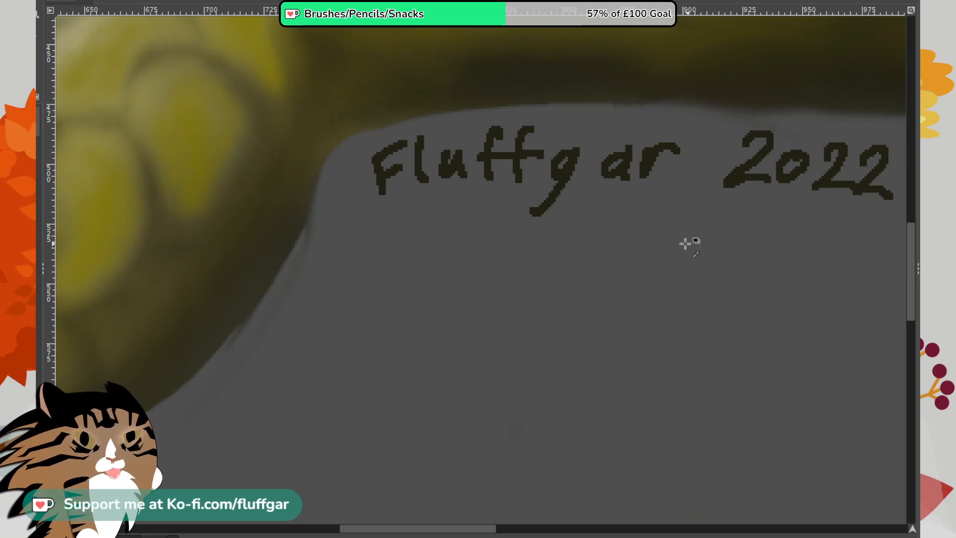
pyautogui.scroll(-5, 684, 243)
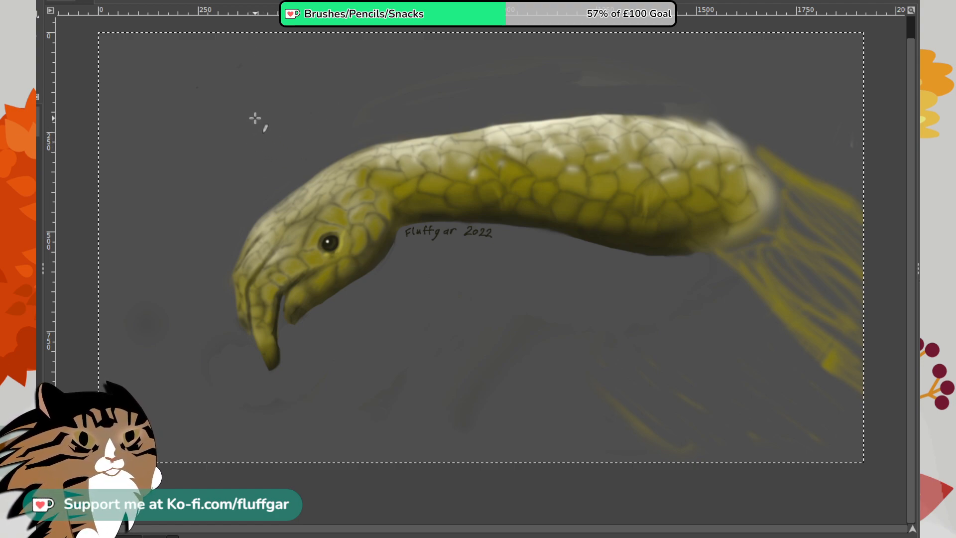
pyautogui.moveTo(255, 118)
pyautogui.mouseDown()
pyautogui.moveTo(269, 139)
pyautogui.moveTo(260, 116)
pyautogui.moveTo(264, 128)
pyautogui.moveTo(320, 118)
pyautogui.mouseUp()
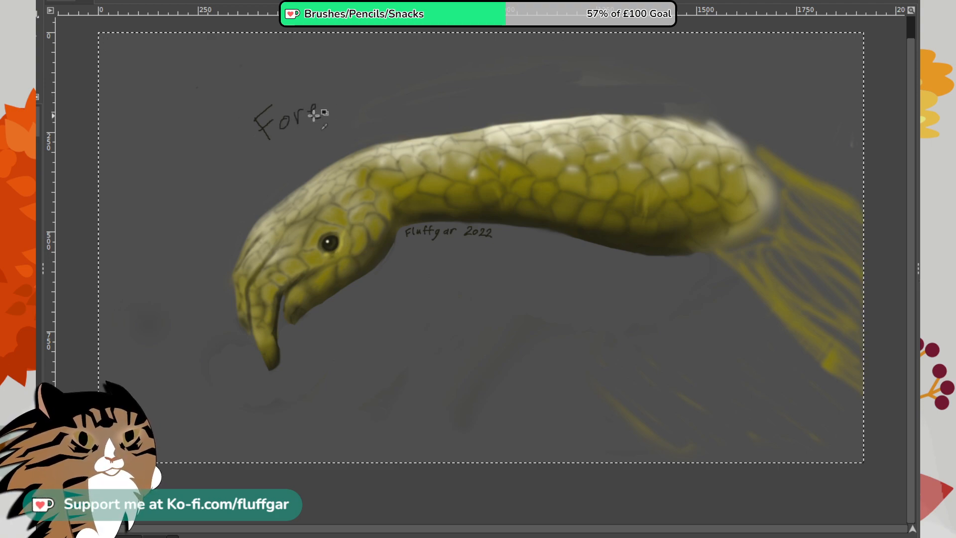
pyautogui.hotkey('ctrl', 'z')
pyautogui.hotkey('ctrl', 'z')
pyautogui.hotkey('ctrl', 'z')
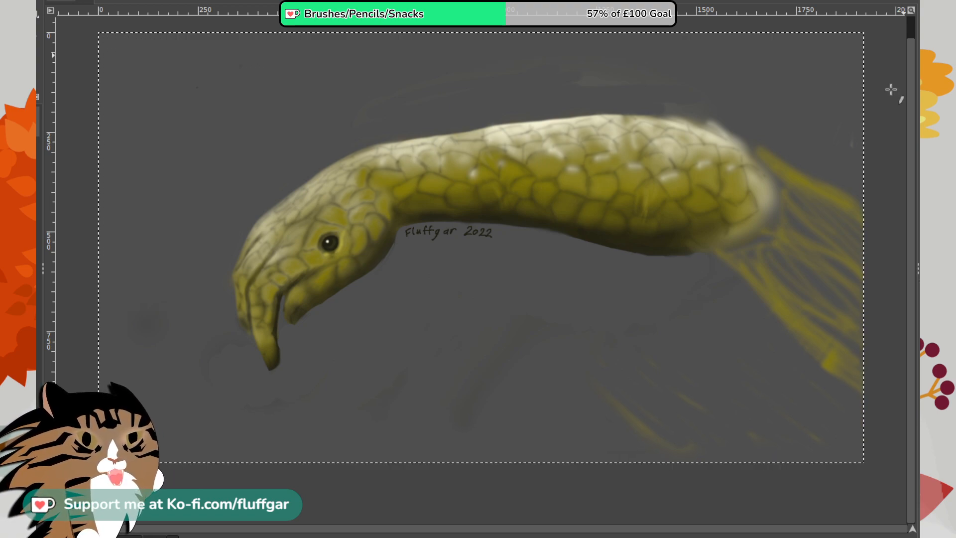
# - Handwrite the title "Golden forearmadillo" in large dark letters along the creature's back and "Botober 2022" below its throat
pyautogui.moveTo(240, 148)
pyautogui.mouseDown()
pyautogui.moveTo(298, 132)
pyautogui.moveTo(302, 108)
pyautogui.moveTo(342, 120)
pyautogui.mouseUp()
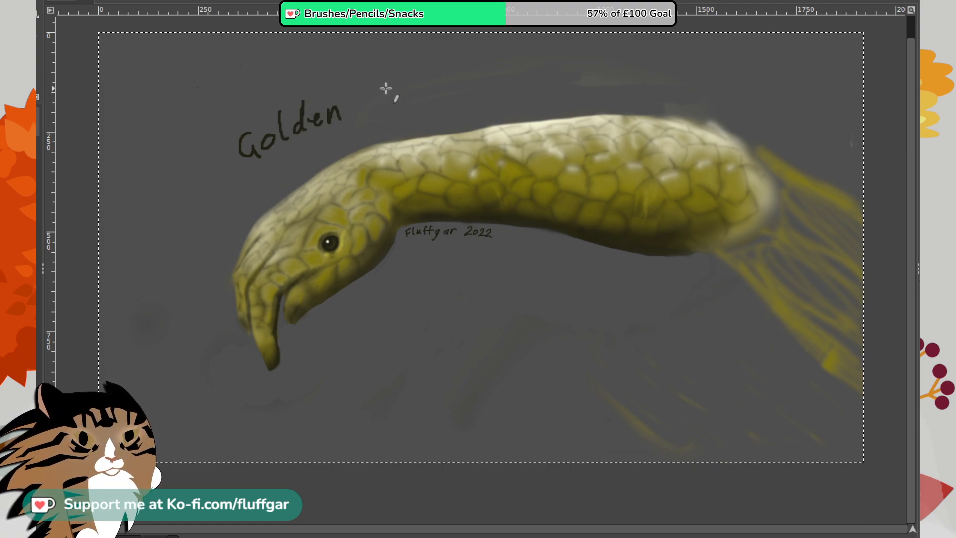
pyautogui.moveTo(385, 83); pyautogui.dragTo(379, 113)
pyautogui.moveTo(371, 100)
pyautogui.mouseDown()
pyautogui.moveTo(399, 93)
pyautogui.moveTo(418, 103)
pyautogui.moveTo(443, 89)
pyautogui.moveTo(451, 97)
pyautogui.moveTo(503, 76)
pyautogui.moveTo(504, 86)
pyautogui.moveTo(553, 86)
pyautogui.moveTo(571, 79)
pyautogui.moveTo(578, 56)
pyautogui.moveTo(589, 84)
pyautogui.mouseUp()
pyautogui.moveTo(614, 52)
pyautogui.mouseDown()
pyautogui.moveTo(621, 80)
pyautogui.moveTo(650, 75)
pyautogui.mouseUp()
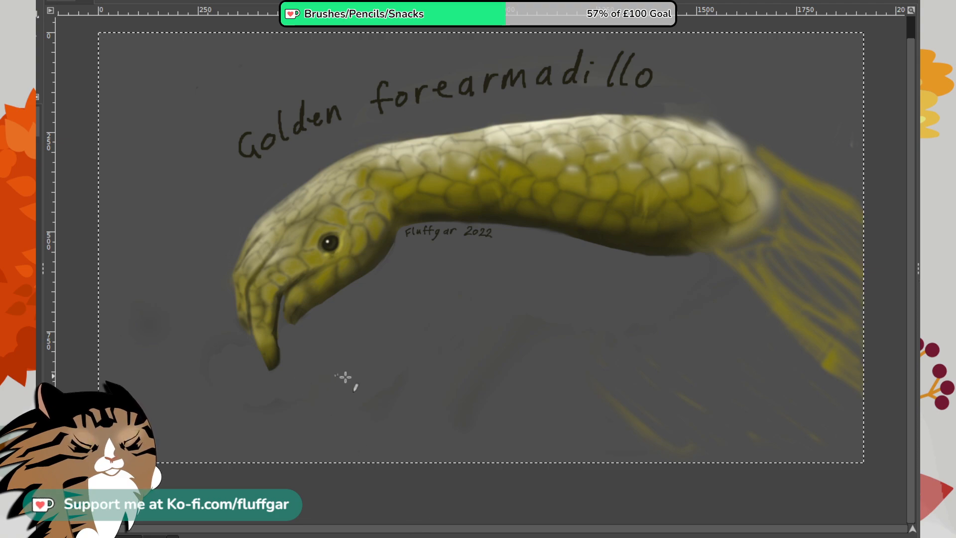
pyautogui.moveTo(319, 329)
pyautogui.mouseDown()
pyautogui.moveTo(326, 356)
pyautogui.moveTo(358, 355)
pyautogui.moveTo(370, 333)
pyautogui.moveTo(367, 344)
pyautogui.moveTo(388, 346)
pyautogui.moveTo(405, 332)
pyautogui.moveTo(422, 338)
pyautogui.moveTo(467, 308)
pyautogui.moveTo(459, 338)
pyautogui.moveTo(502, 319)
pyautogui.moveTo(506, 328)
pyautogui.moveTo(539, 307)
pyautogui.moveTo(532, 327)
pyautogui.moveTo(553, 327)
pyautogui.mouseUp()
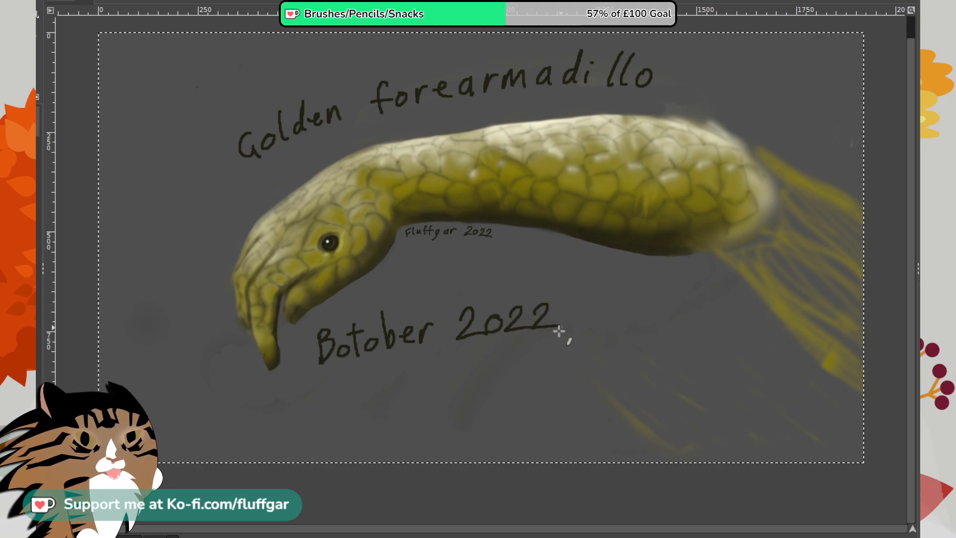